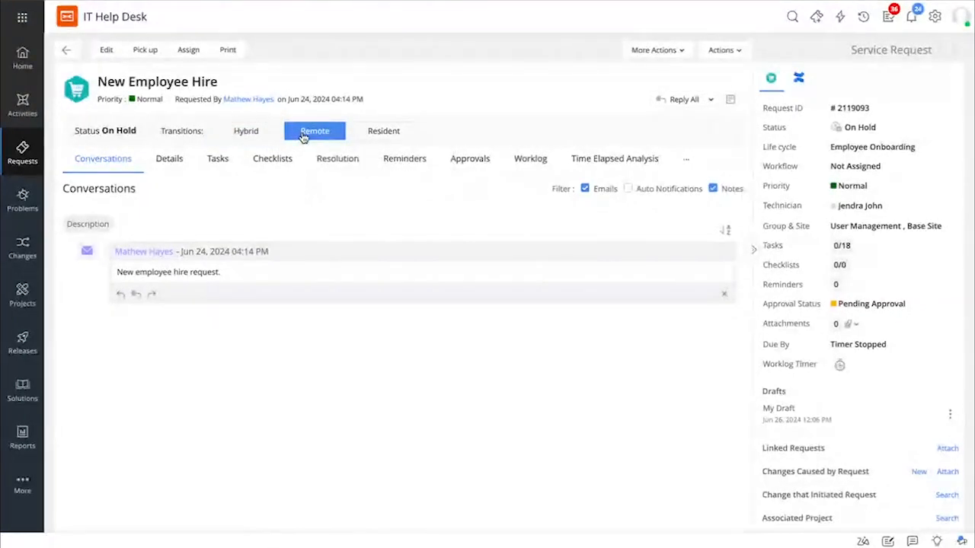
Move the on-hold New Employee Hire request through the Remote transition and start its Asset provisioning transition.
left_click(303, 133)
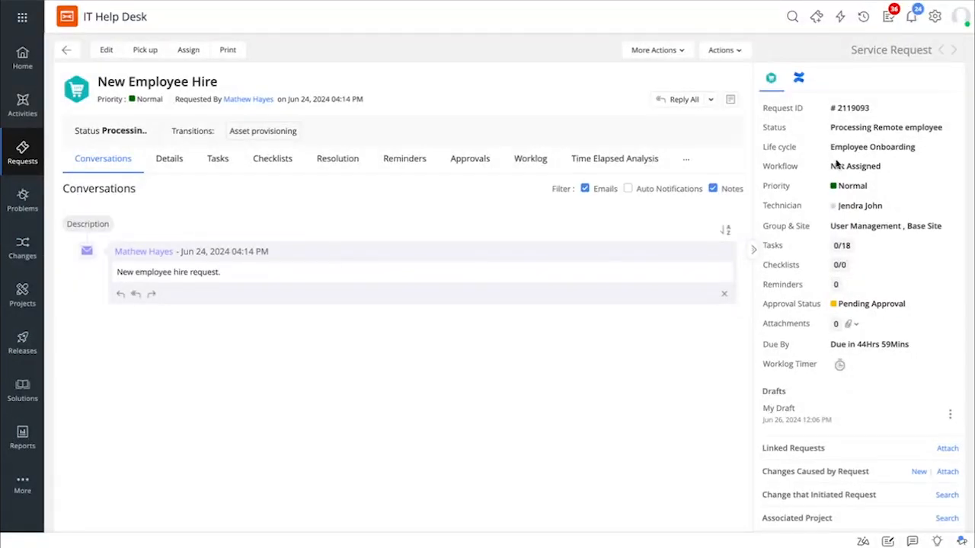
left_click(281, 134)
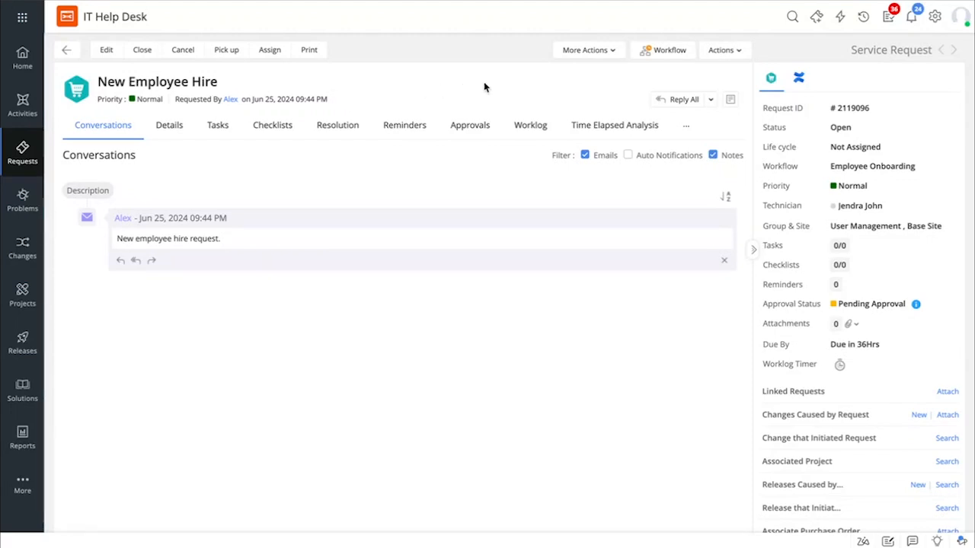
View the Employee Onboarding workflow execution diagram of the open New Employee Hire request, zoomed out to examine its nodes and paths.
left_click(647, 50)
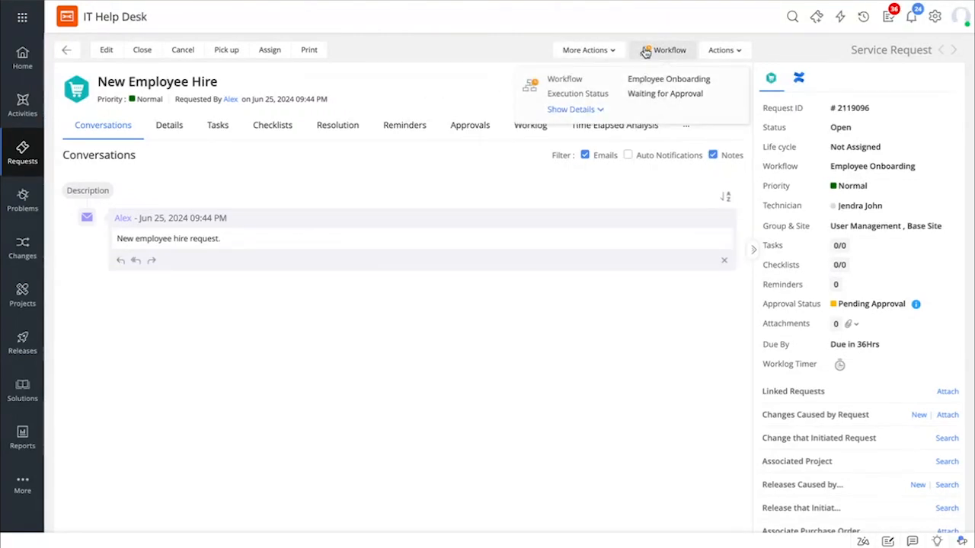
left_click(646, 52)
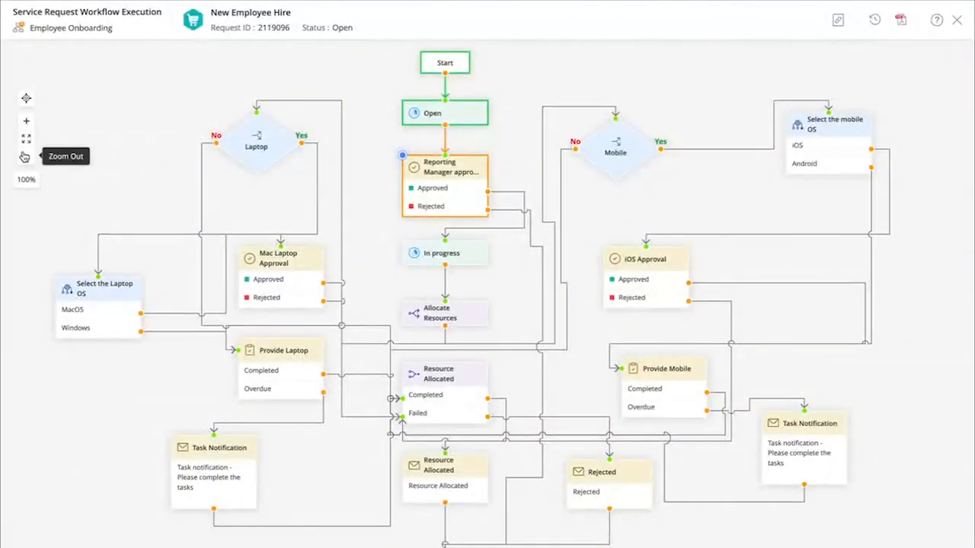
left_click(26, 156)
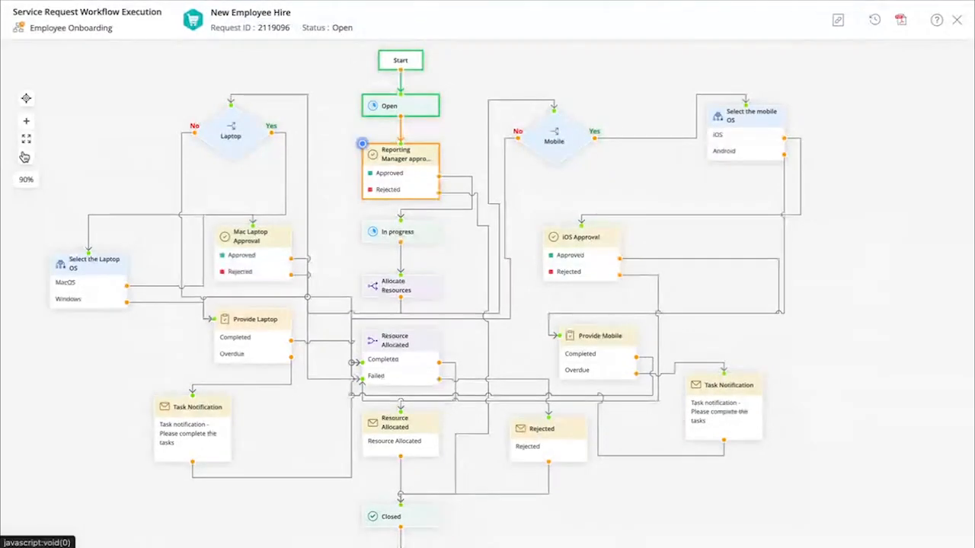
left_click(25, 157)
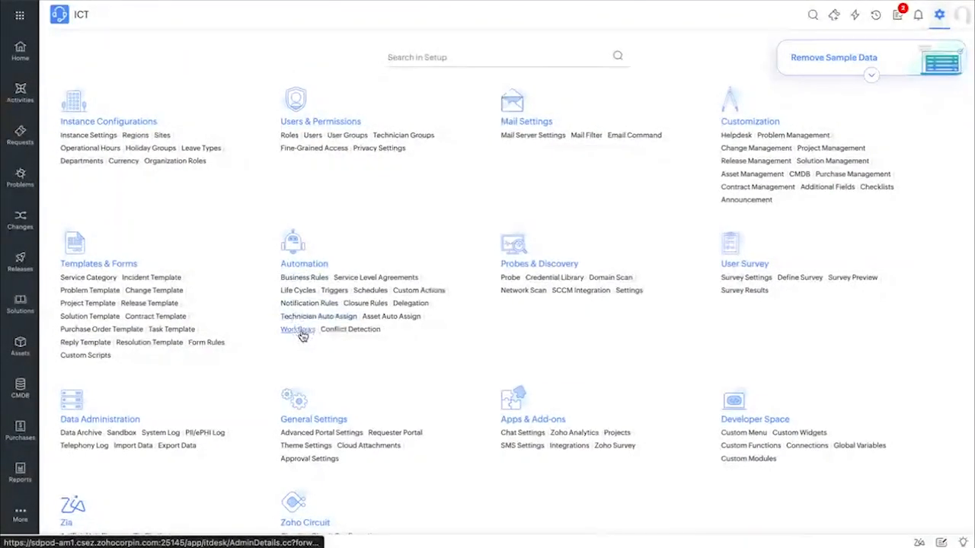
Open the workflow automation setup for the Service Request module.
left_click(300, 333)
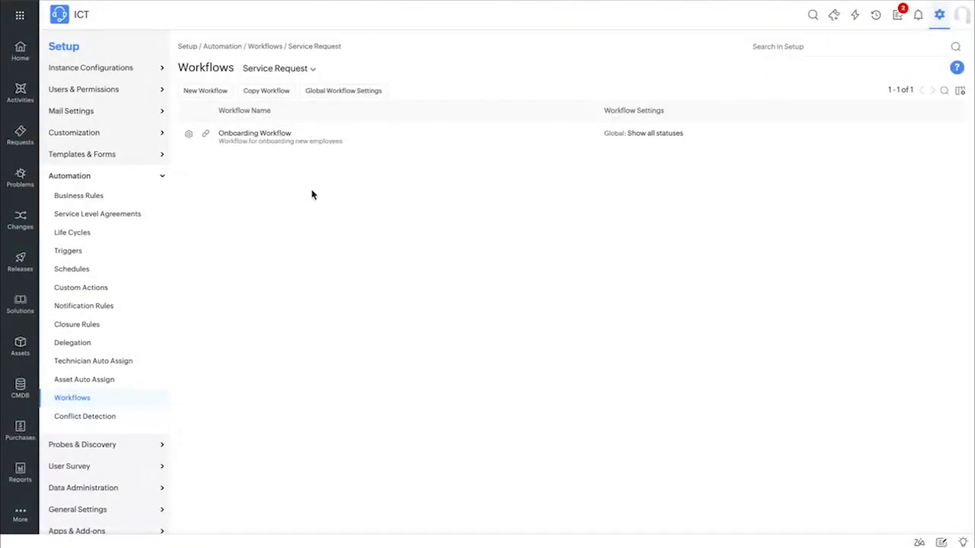
left_click(313, 70)
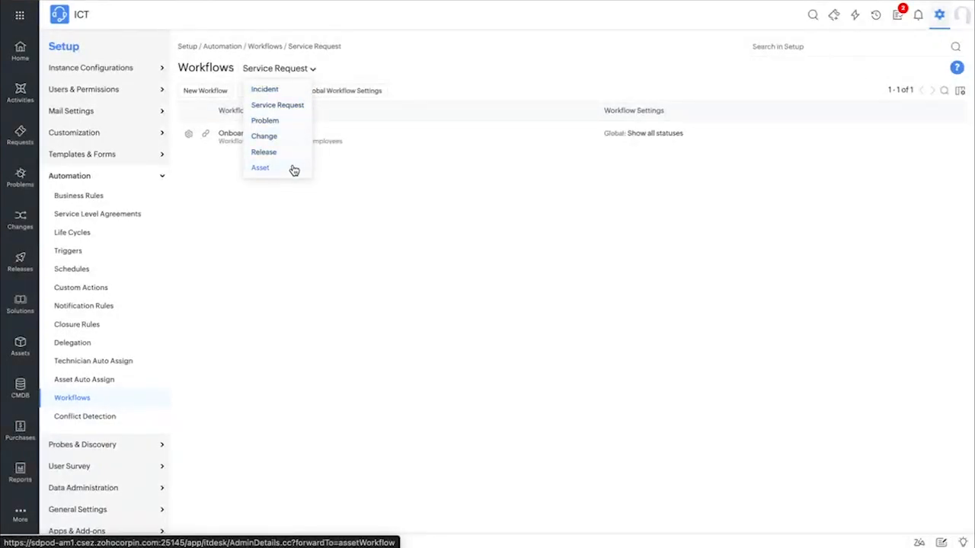
left_click(292, 109)
Create a new service request workflow named "Employee onboarding" without a description and proceed to its editor.
left_click(220, 98)
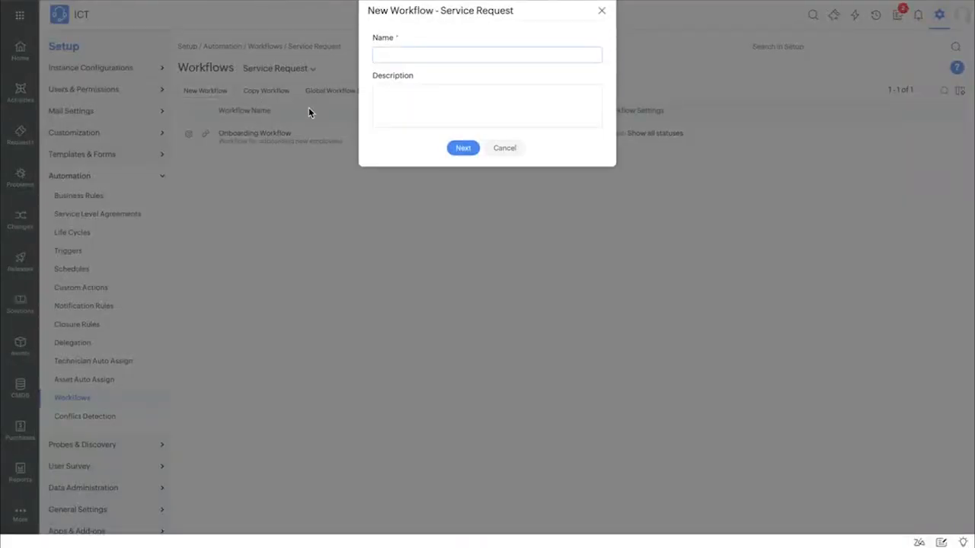
key("Caps_Lock")
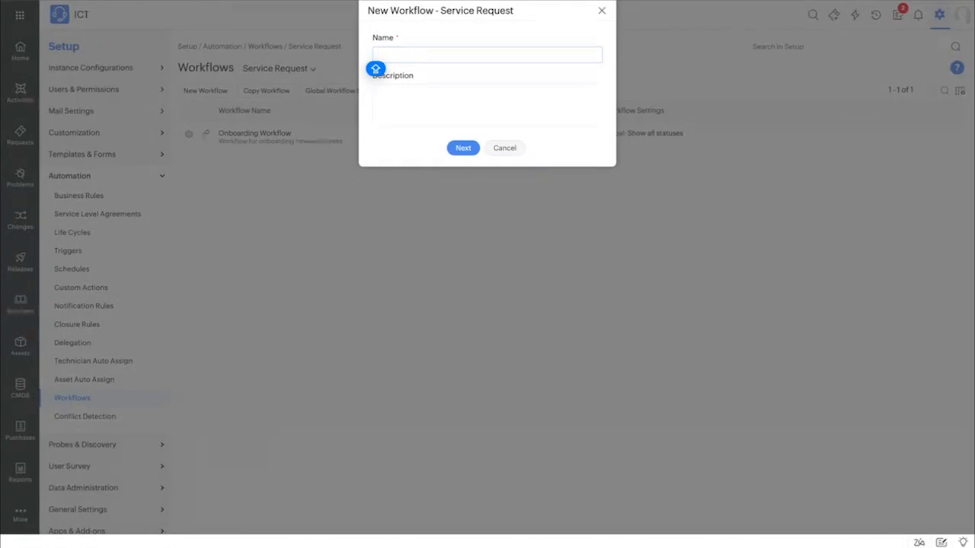
type("Employee onboarding")
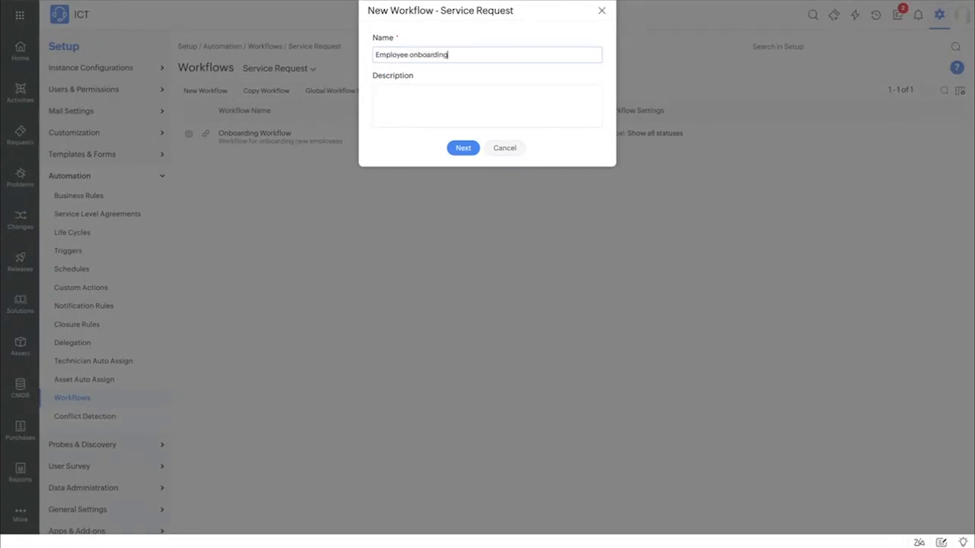
left_click(433, 111)
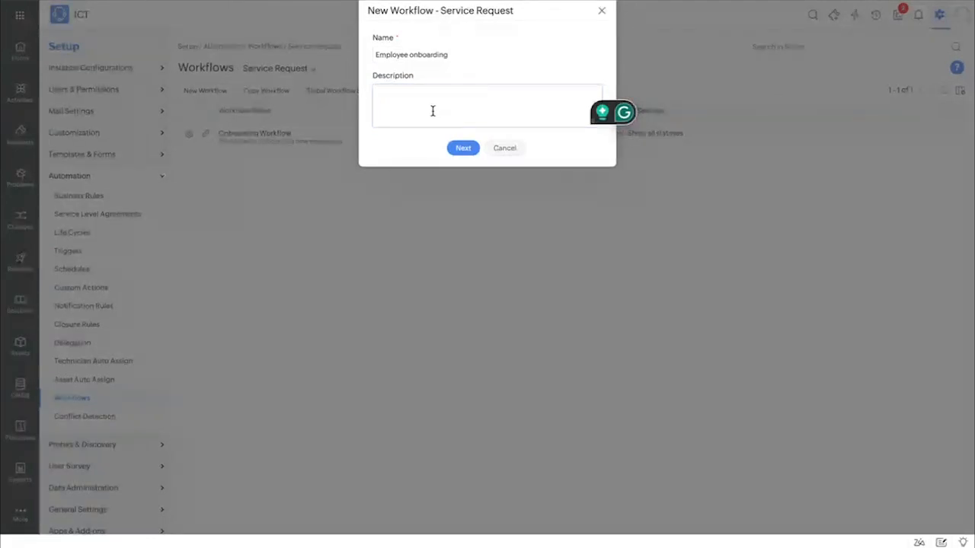
left_click(466, 150)
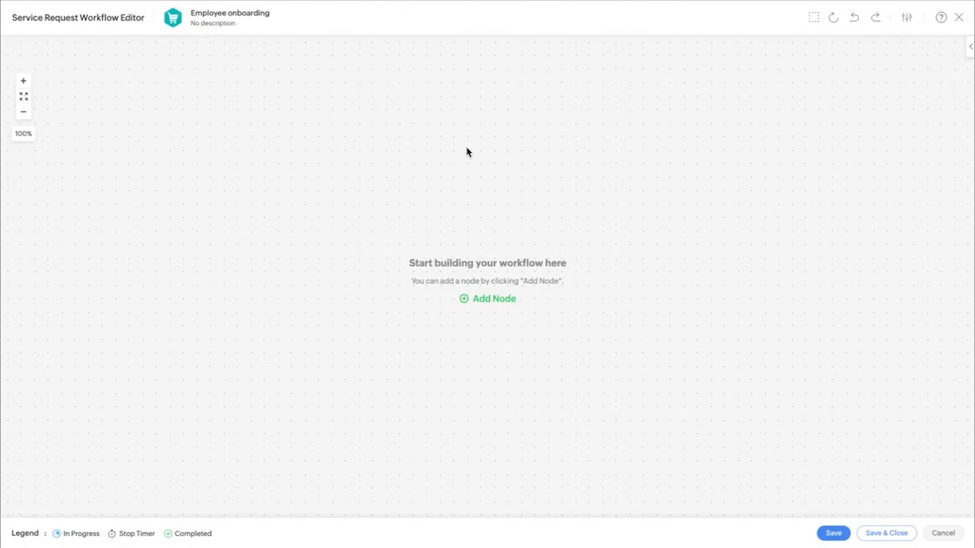
Add the Open status as the workflow's first node and place it closer beneath the Start node.
left_click(486, 302)
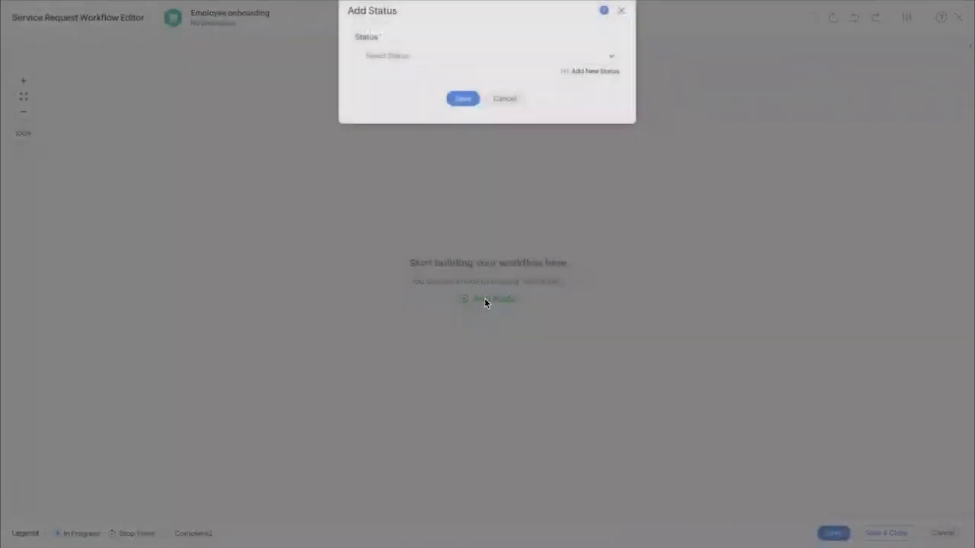
left_click(424, 58)
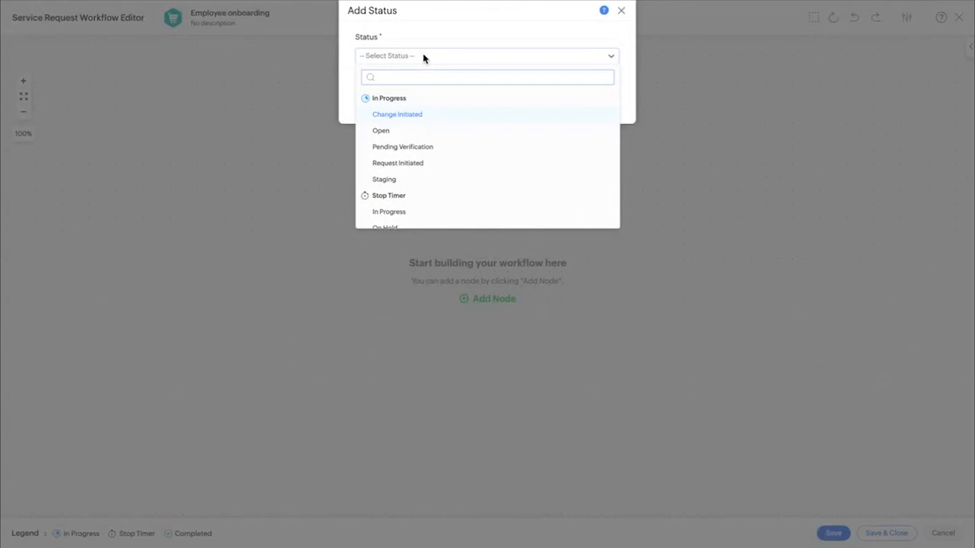
type("open")
left_click(449, 115)
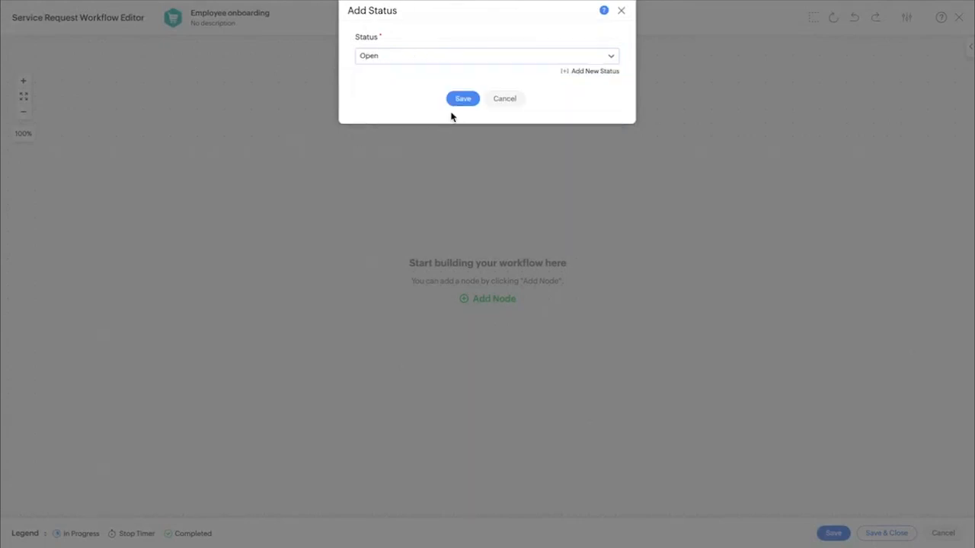
left_click(462, 100)
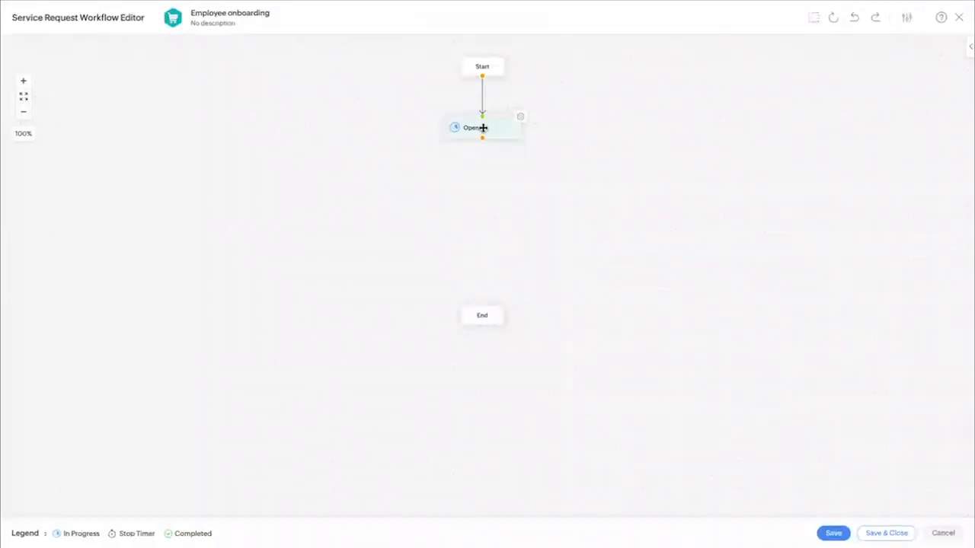
left_click_drag(485, 128, 482, 111)
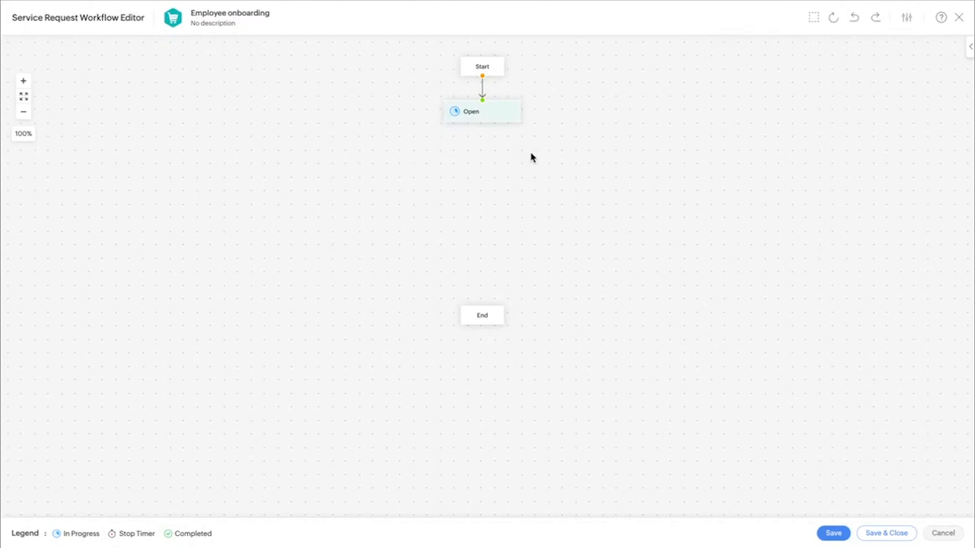
Add an Approval node below Open, name it "Reporting manager" and make it wait for Everyone to Approve.
left_click(971, 50)
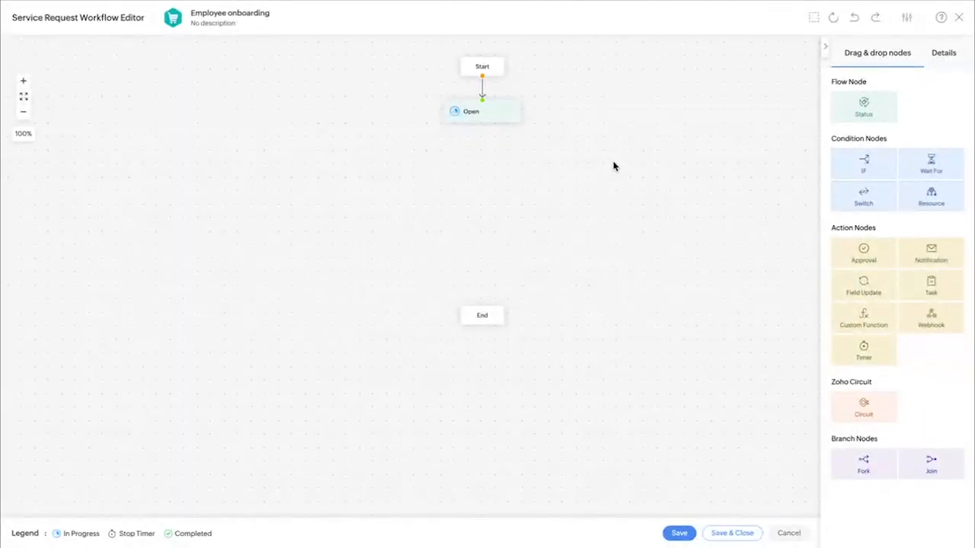
right_click(614, 166)
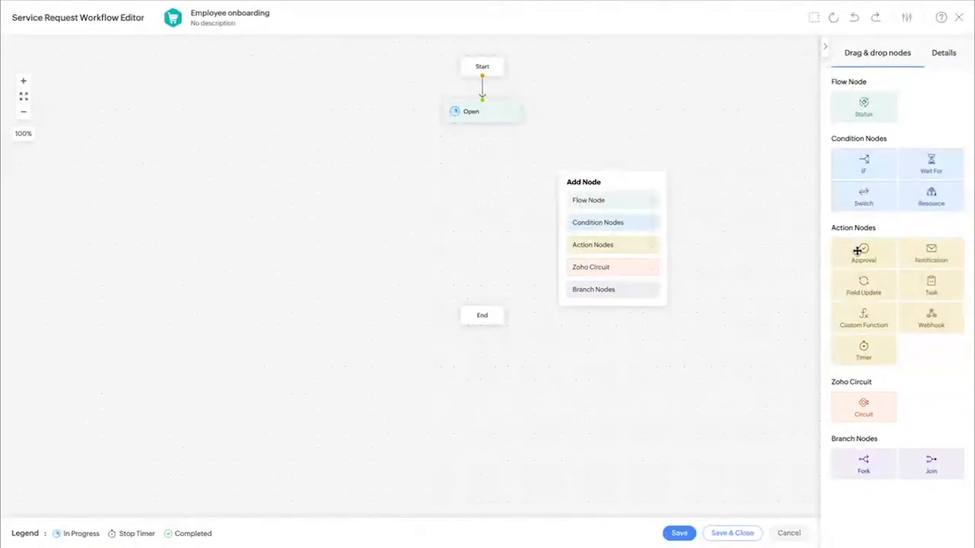
left_click_drag(858, 248, 458, 146)
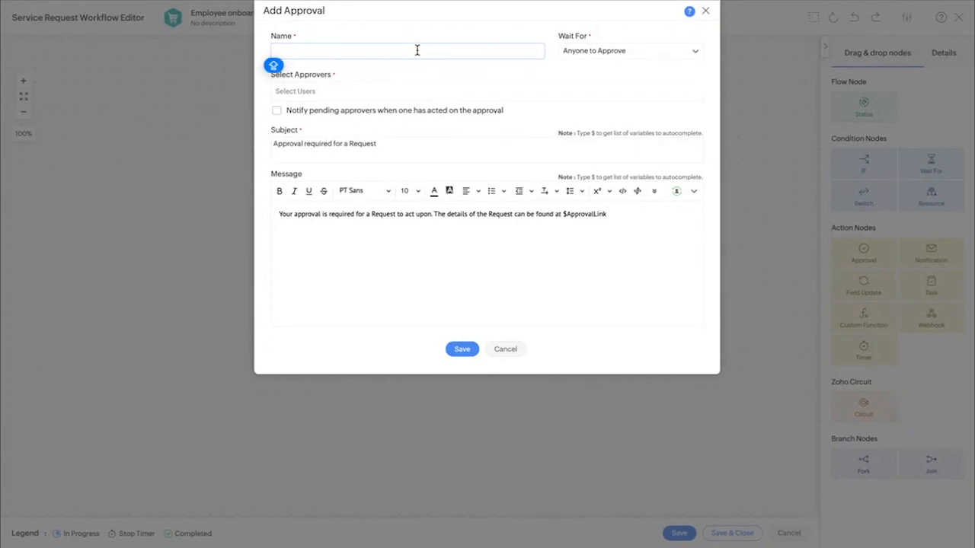
type("Reporting manager")
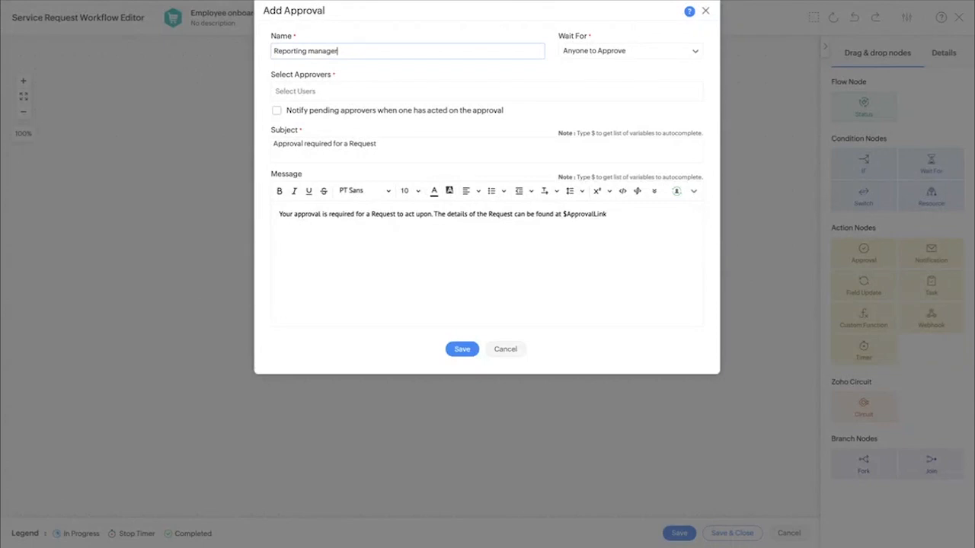
left_click(613, 51)
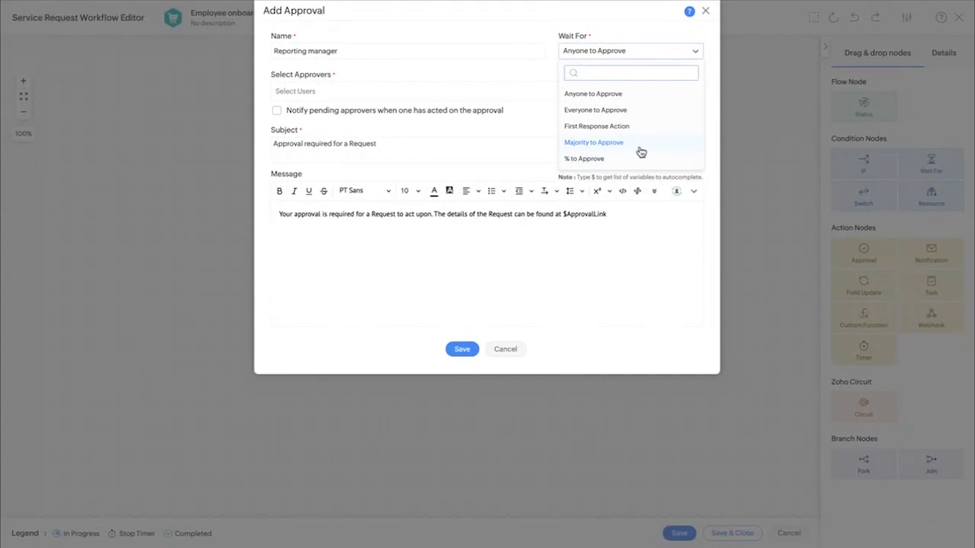
left_click(646, 111)
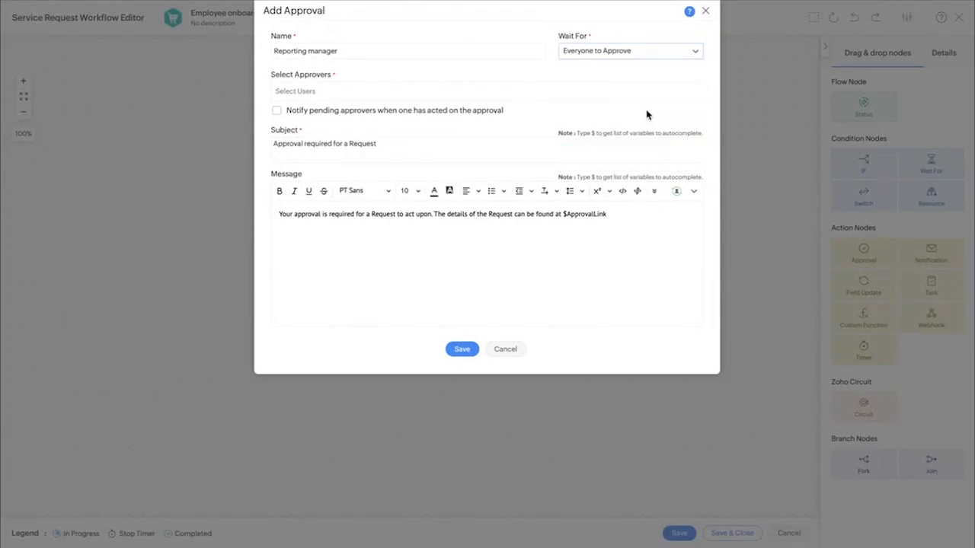
Assign the organization role Reporting To Requester as the approver, keep the default subject and message, and save the approval.
left_click(419, 93)
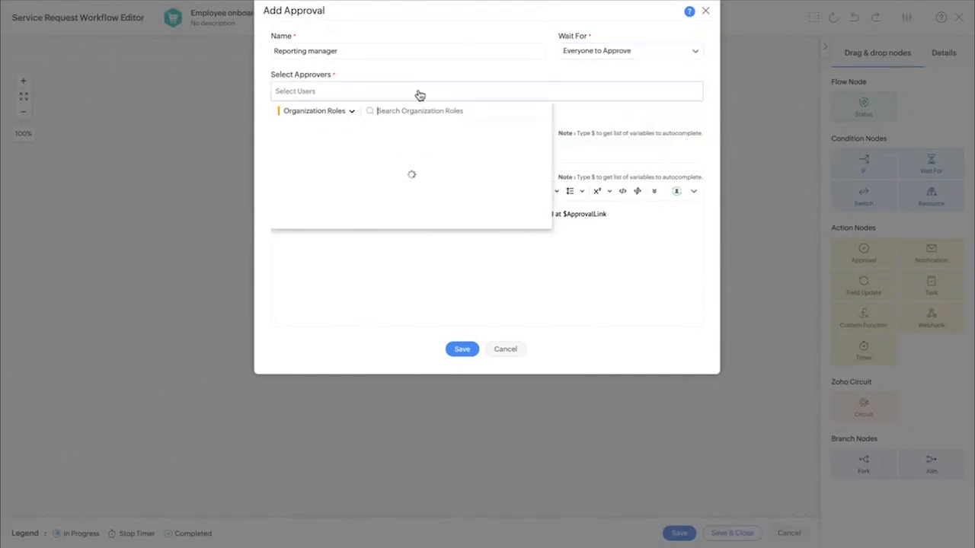
left_click(340, 113)
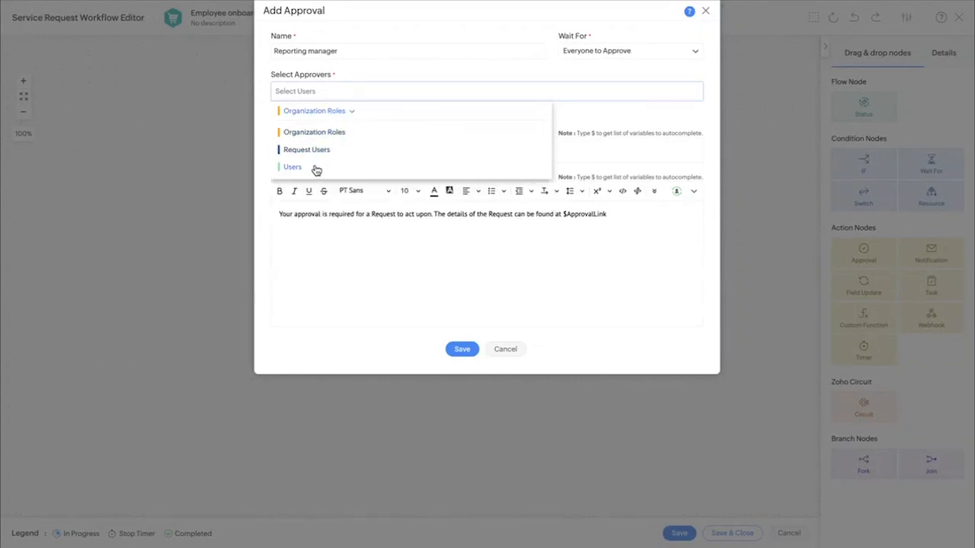
left_click(332, 112)
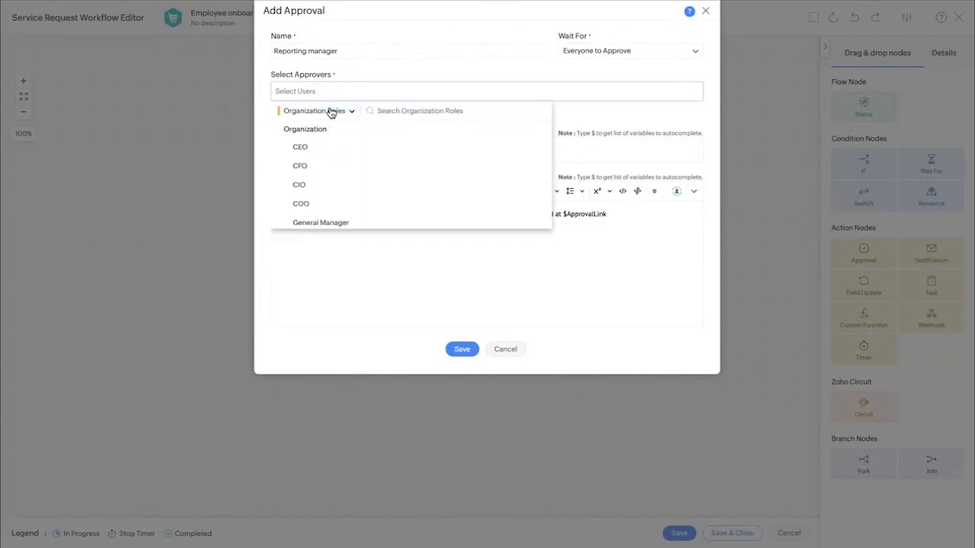
left_click(397, 110)
type("repor")
left_click(364, 148)
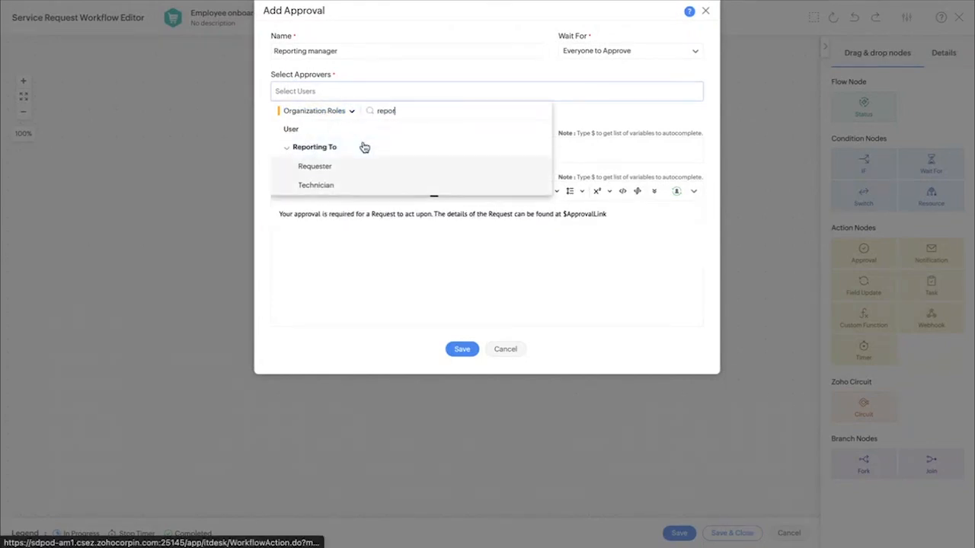
left_click(354, 170)
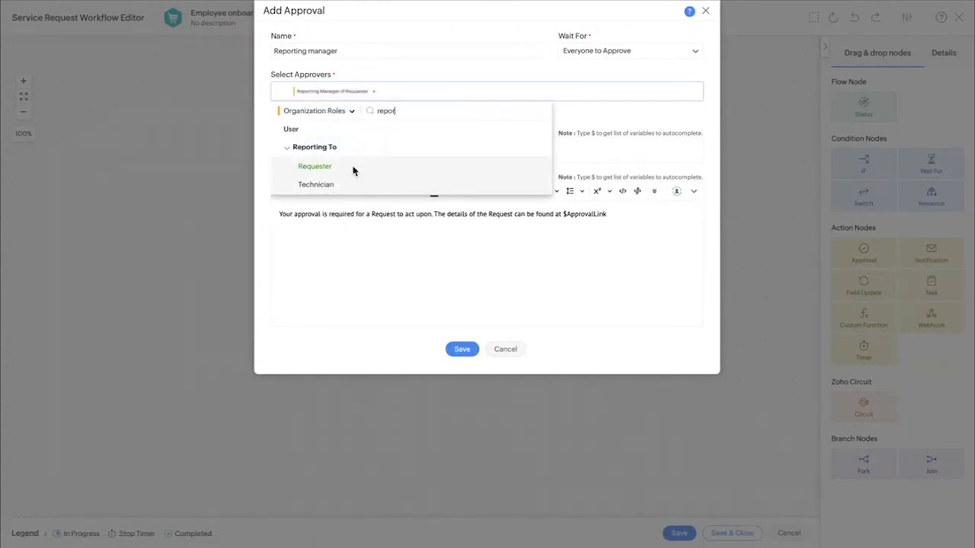
left_click(447, 69)
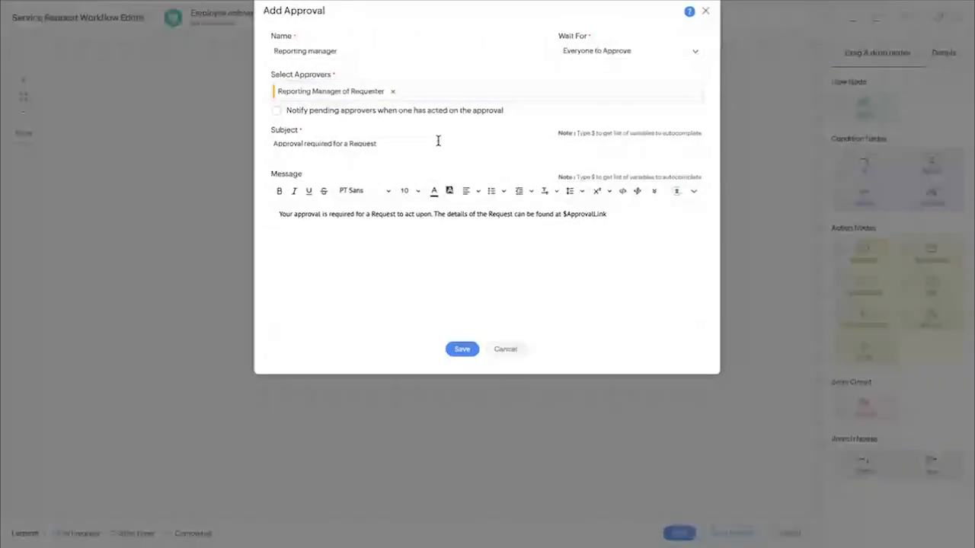
left_click(565, 230)
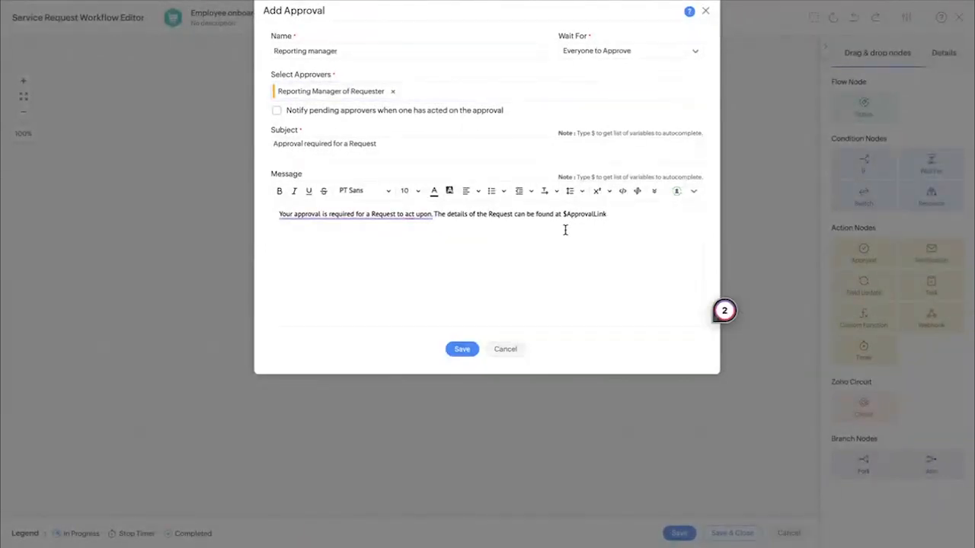
left_click(463, 350)
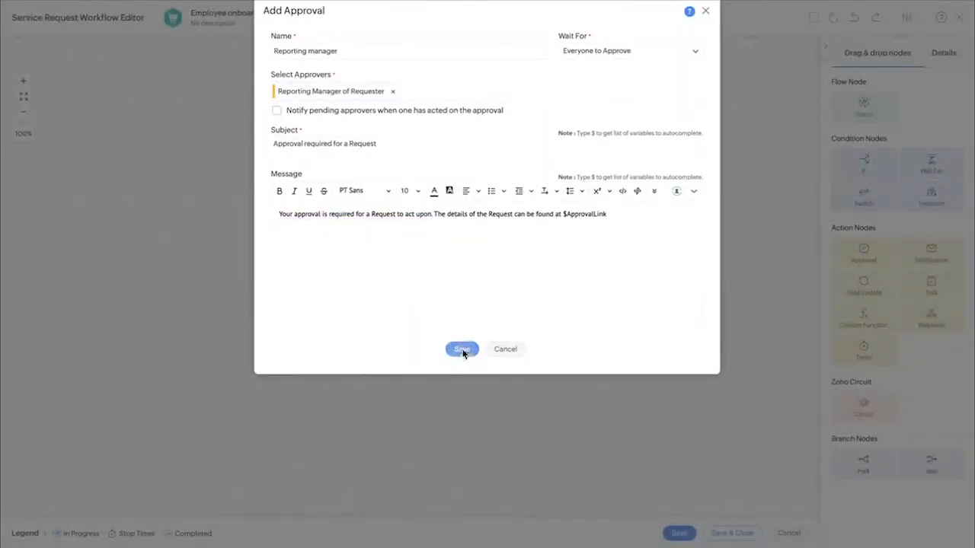
Position the Reporting manager approval beneath the Open status and connect Open to it.
left_click_drag(469, 143, 473, 157)
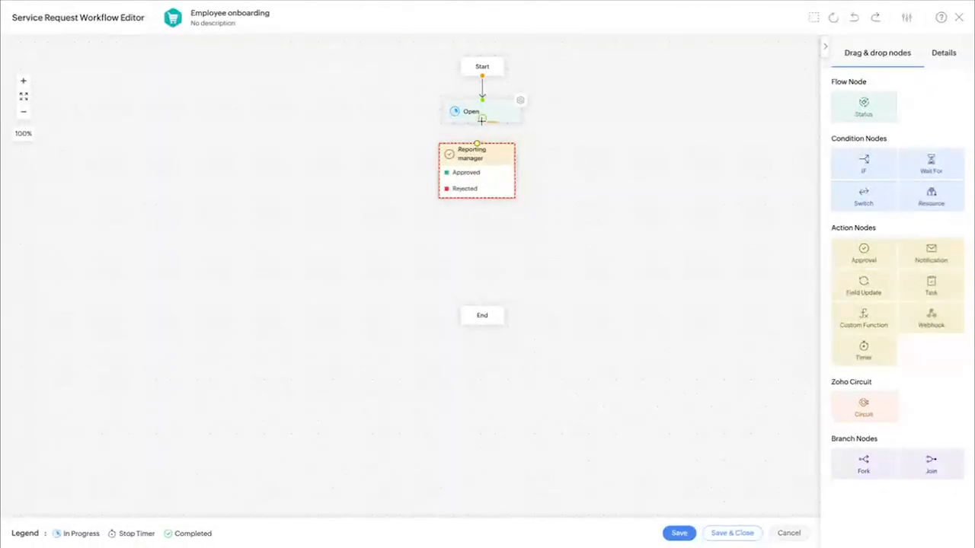
left_click_drag(481, 120, 495, 157)
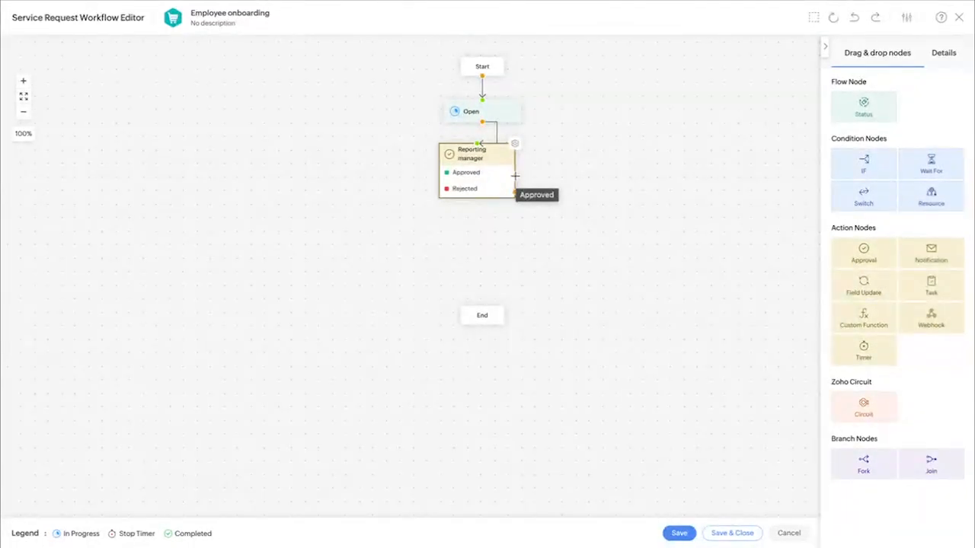
Branch from the Reporting manager approval's Approved outcome to a new In Progress status node and save it.
left_click_drag(515, 176, 625, 180)
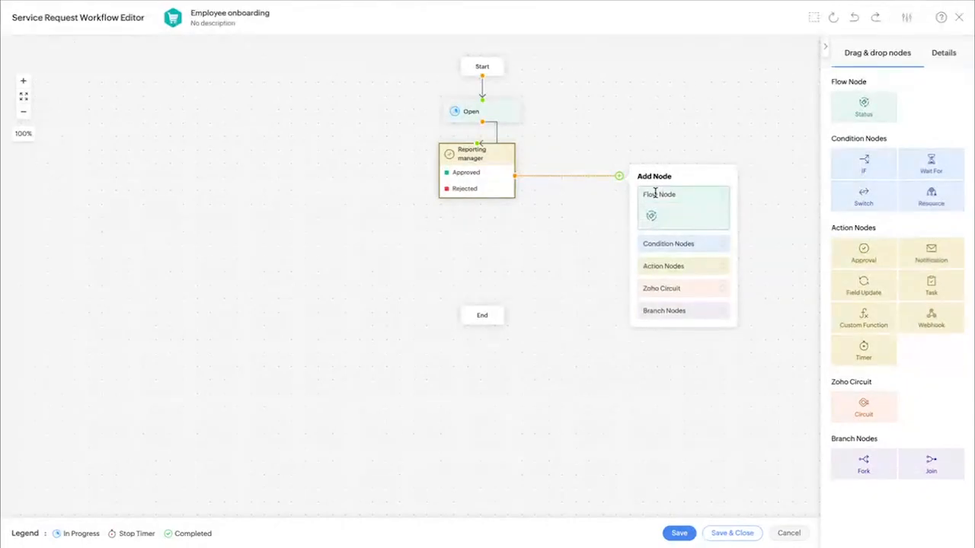
left_click(651, 221)
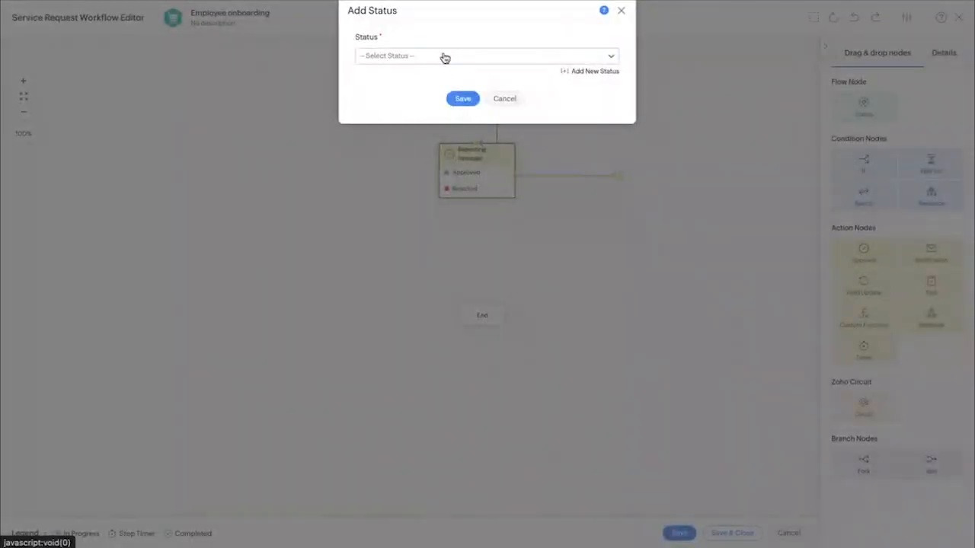
left_click(445, 57)
type("in pro")
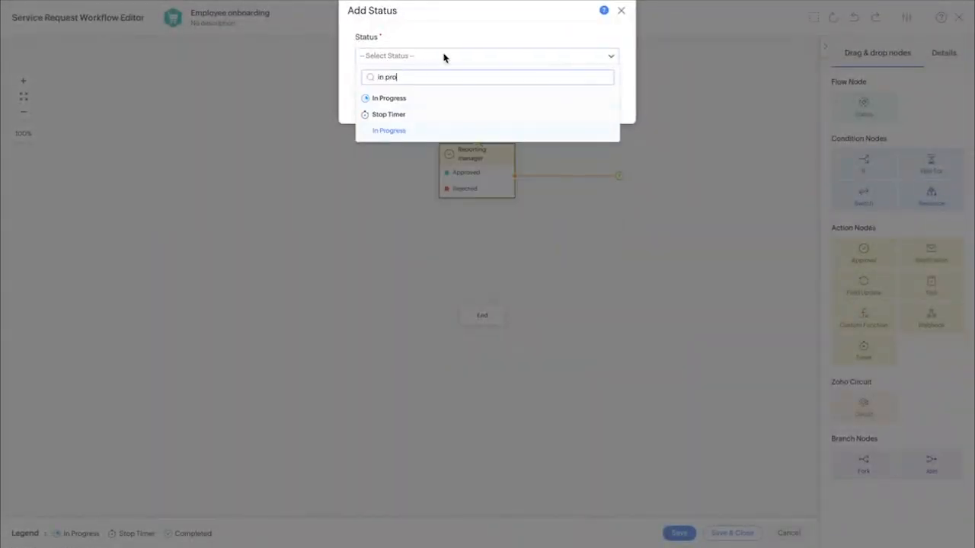
left_click(454, 128)
left_click(461, 99)
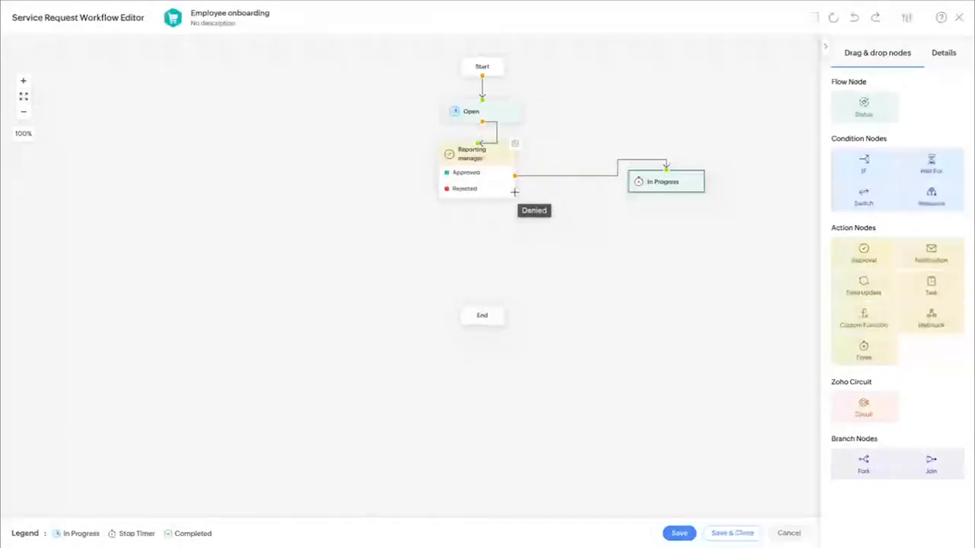
Branch from the Reporting manager approval's Rejected outcome down to a new Closed status node beside End and save it.
left_click_drag(515, 192, 585, 318)
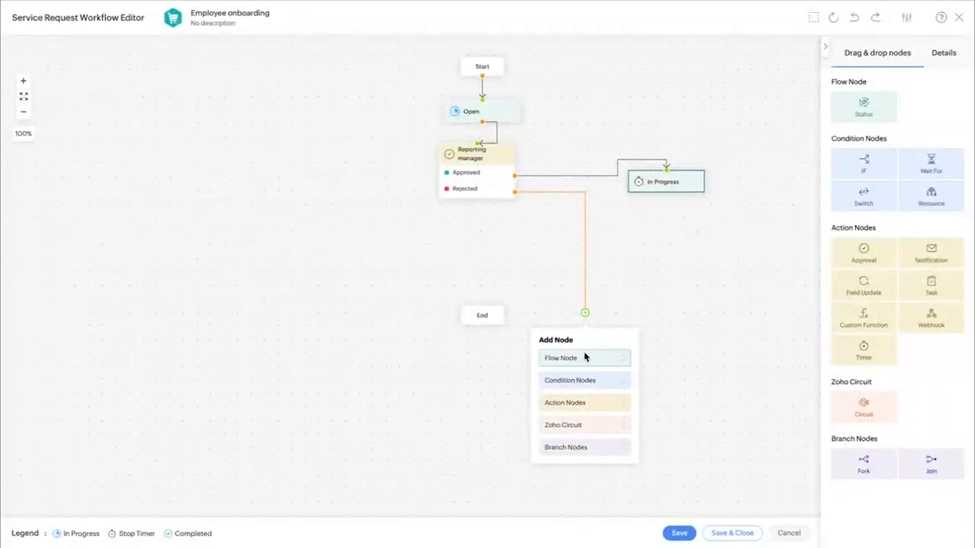
left_click(585, 358)
left_click(556, 380)
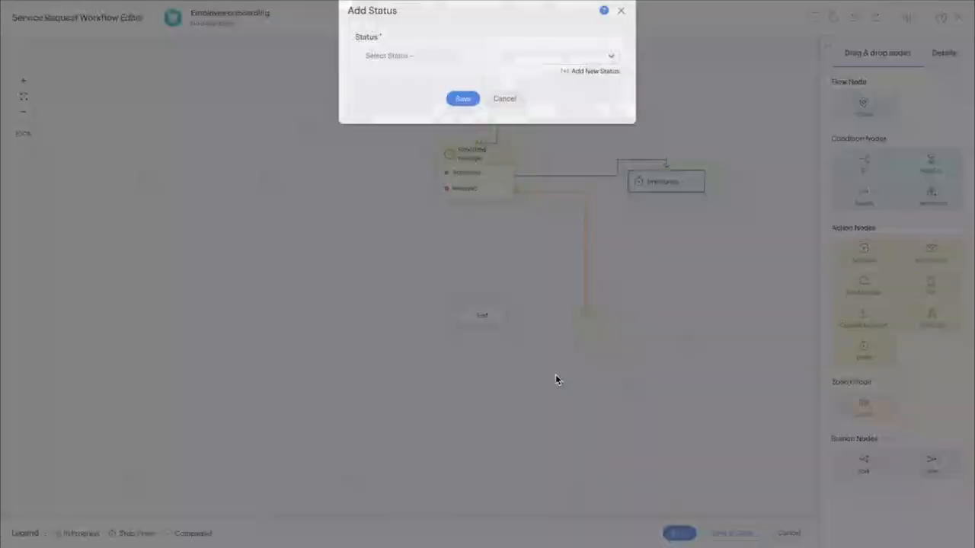
left_click(527, 59)
type("clos")
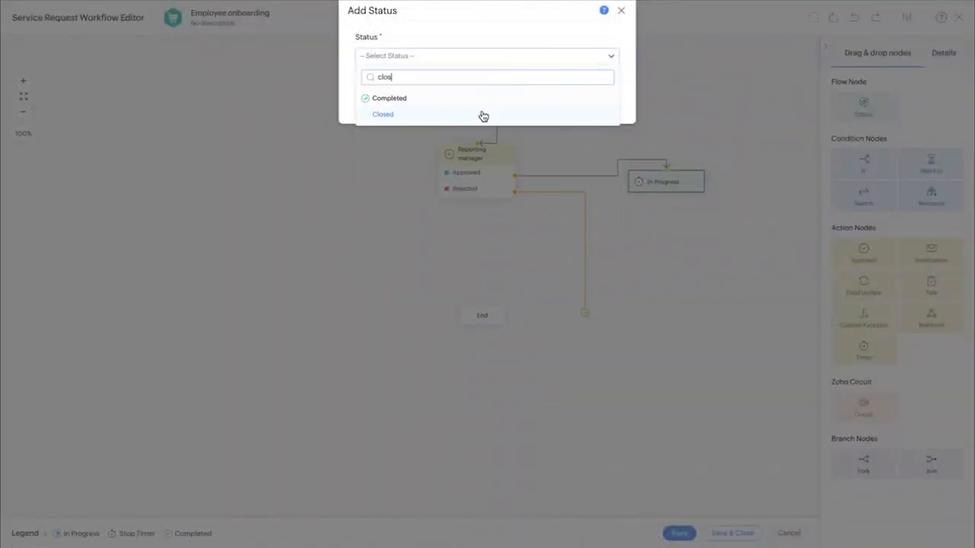
left_click(483, 115)
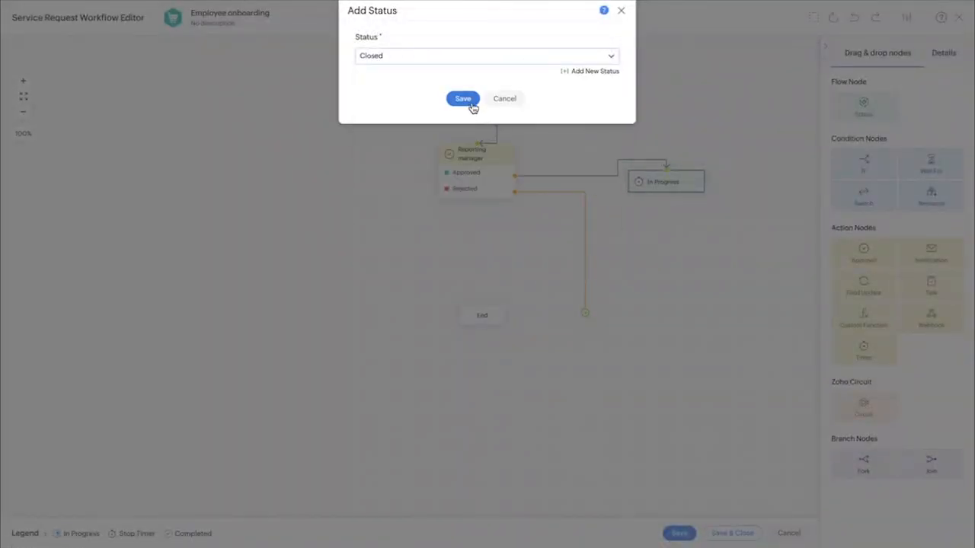
left_click(465, 98)
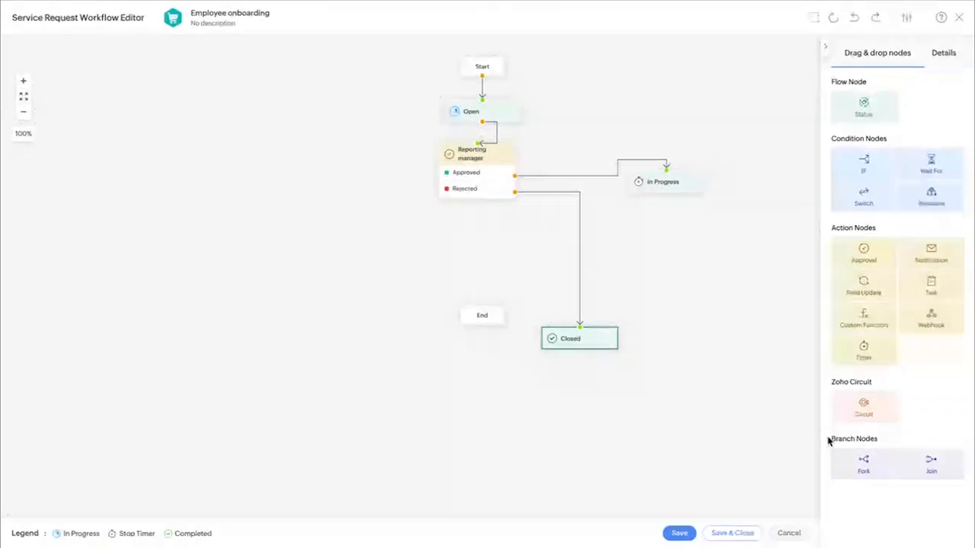
Add a Fork node named "employee requirements" below the In Progress status and connect In Progress to it.
left_click_drag(844, 465, 638, 221)
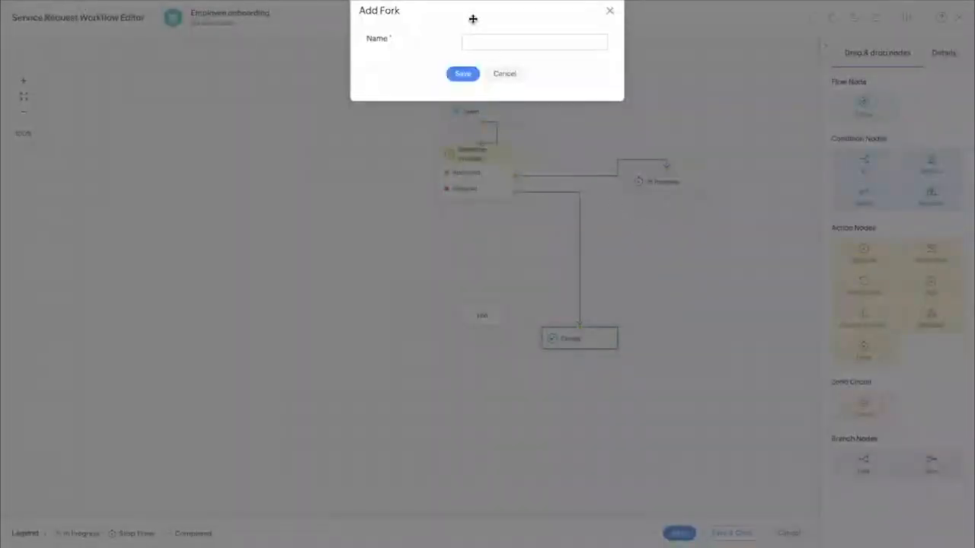
type("emplo")
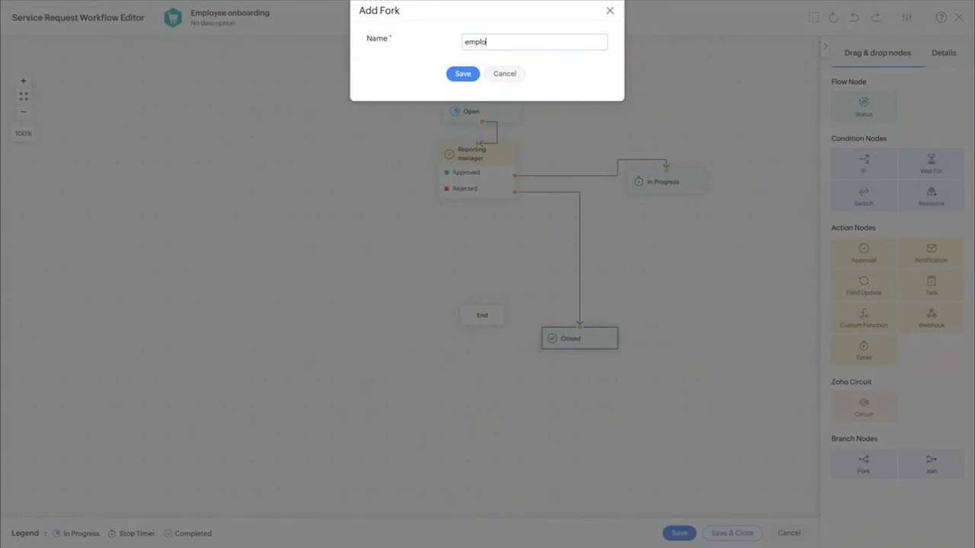
type("yee requirements")
left_click(462, 73)
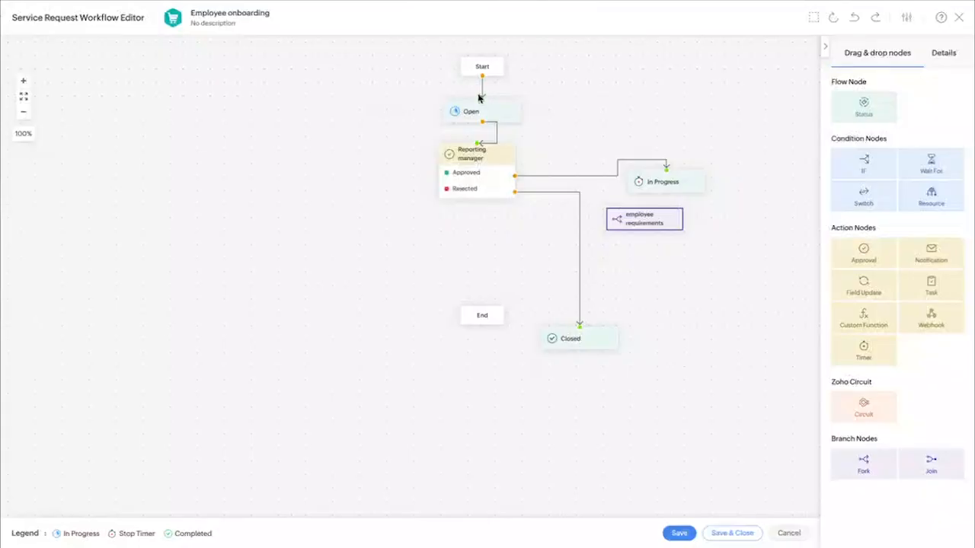
left_click_drag(667, 193, 602, 219)
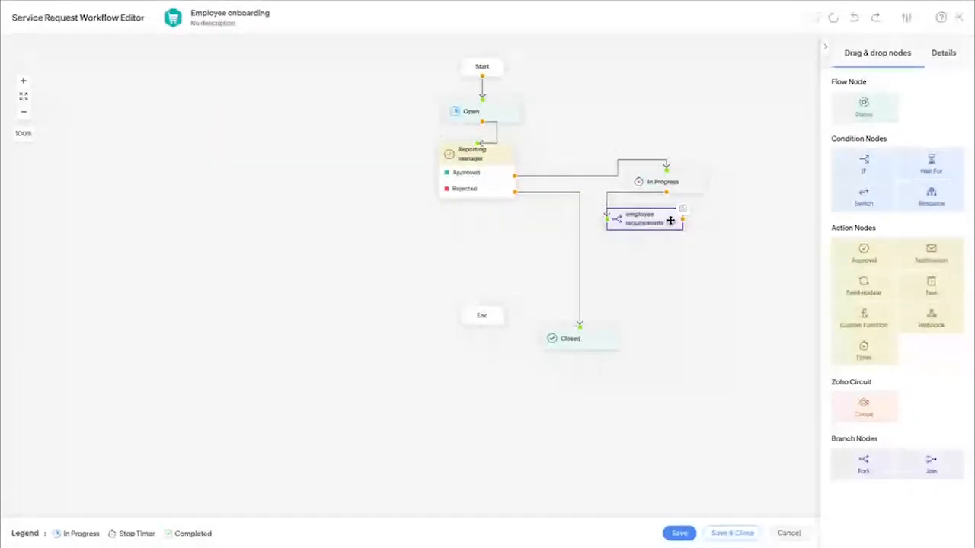
Draw two branches from the employee requirements fork and start an IF condition named "Laptop?" on the upper one.
left_click_drag(683, 219, 291, 256)
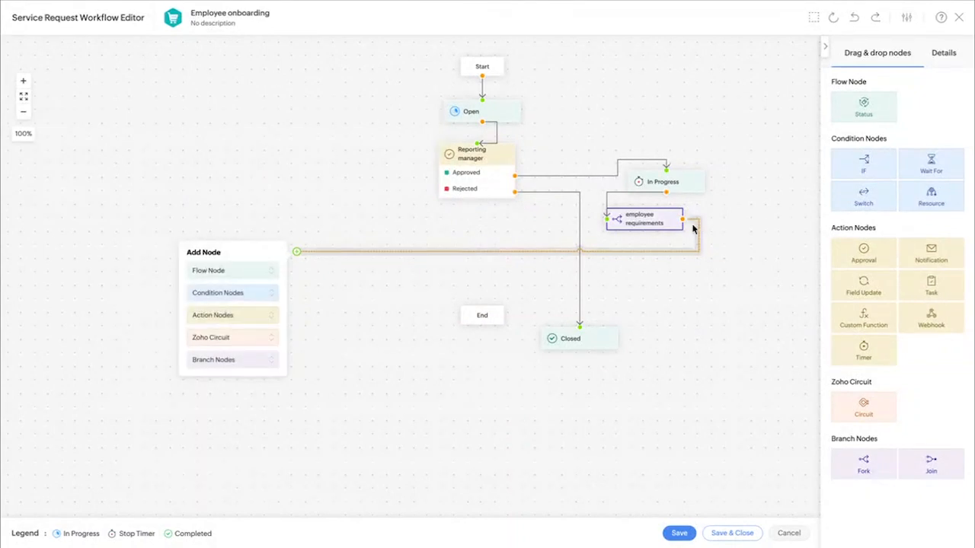
left_click_drag(683, 219, 299, 97)
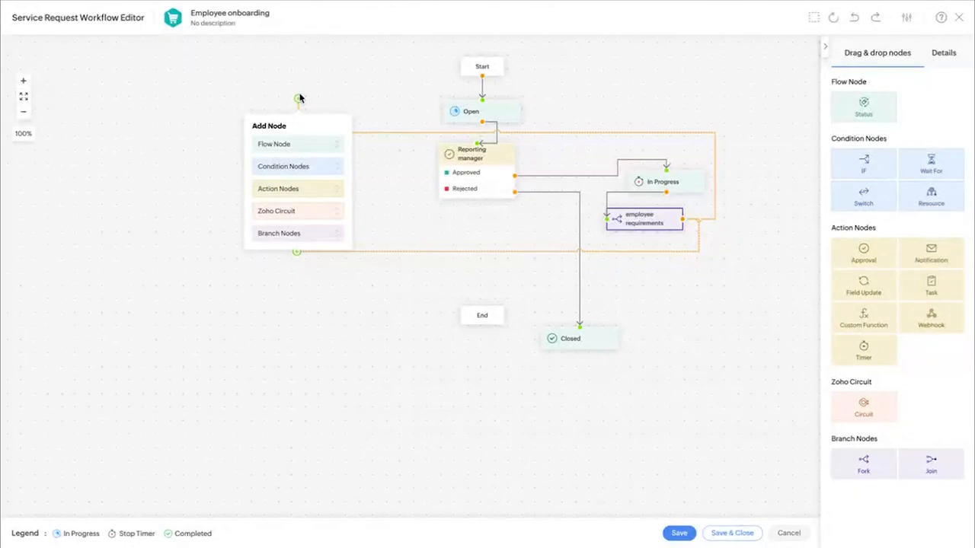
left_click(296, 166)
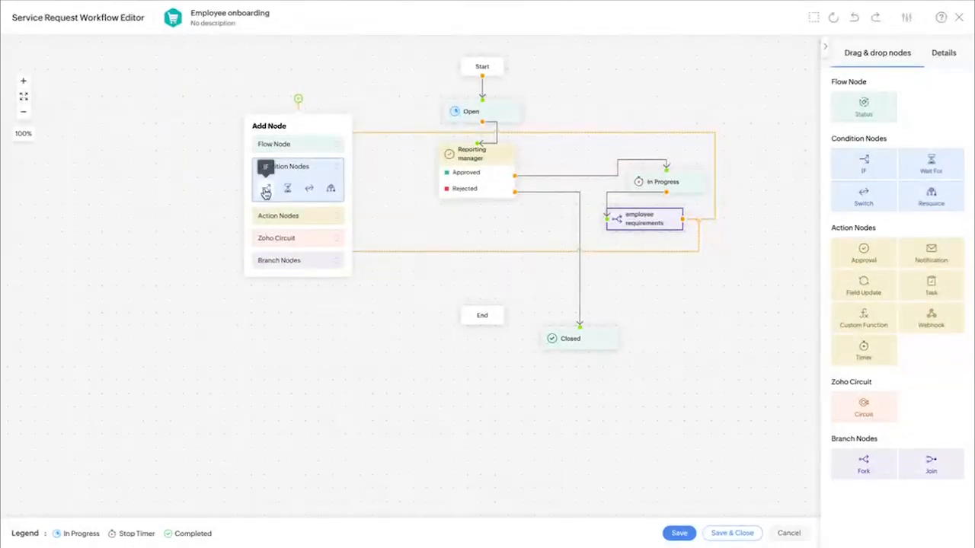
left_click(266, 188)
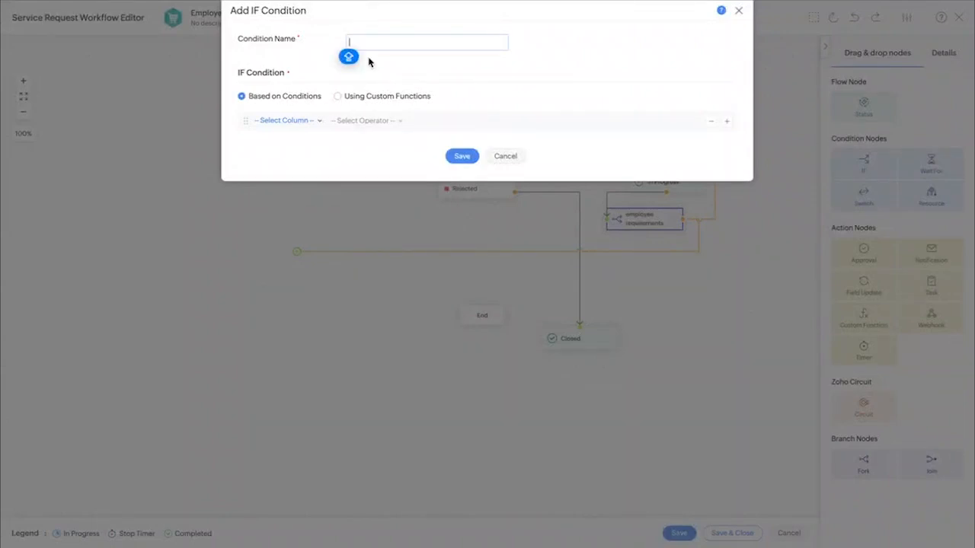
type("La")
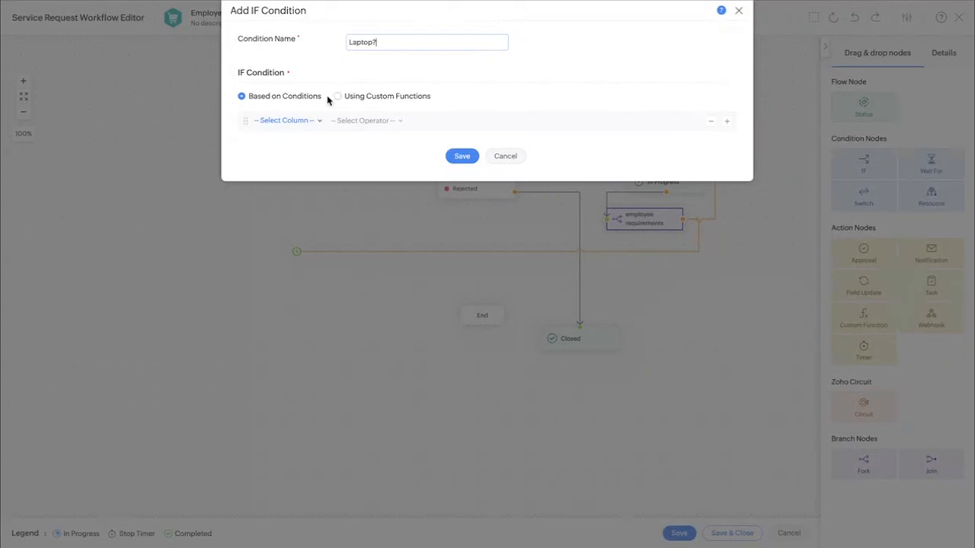
Set the Laptop? condition to the additional field Is Laptop Required is YES, and save it.
left_click(308, 121)
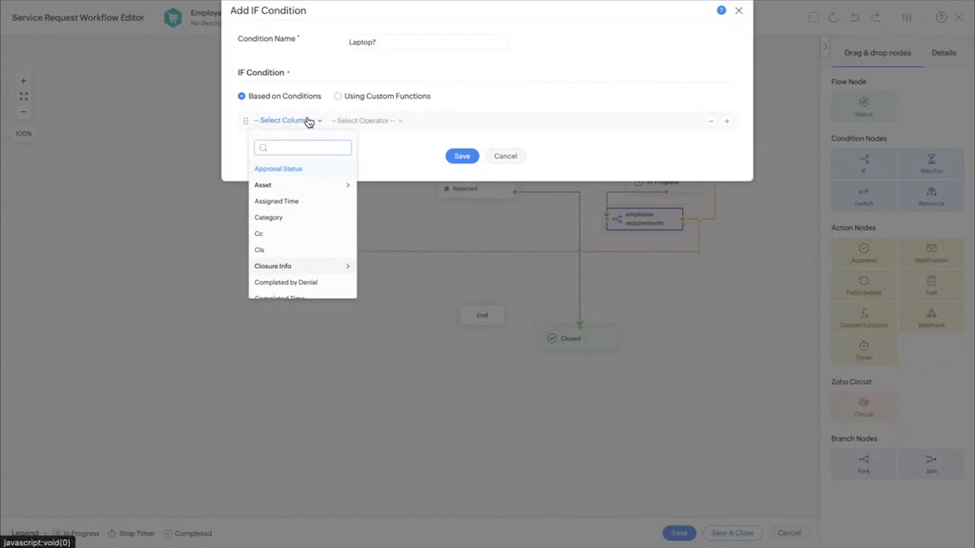
type("add")
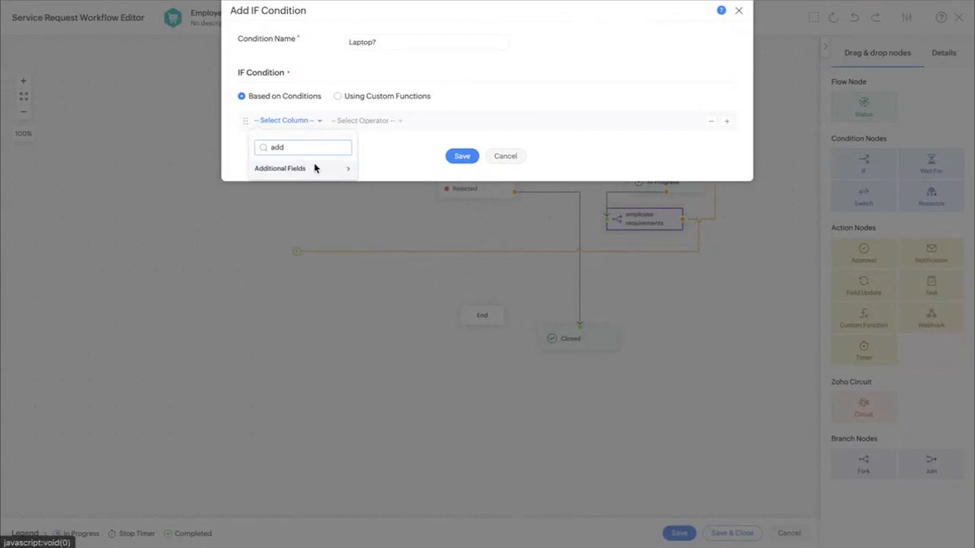
left_click(315, 167)
type("is")
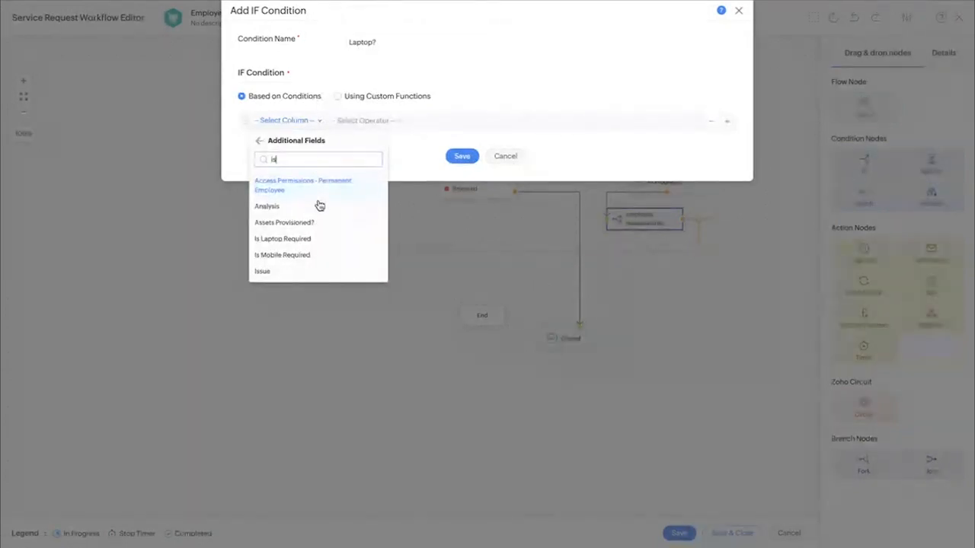
left_click(320, 239)
left_click(366, 172)
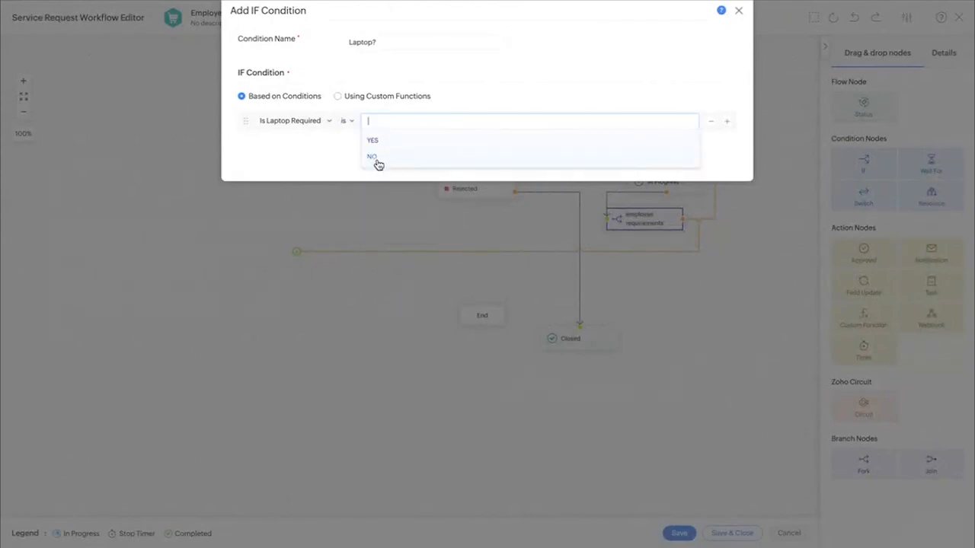
left_click(402, 143)
left_click(318, 162)
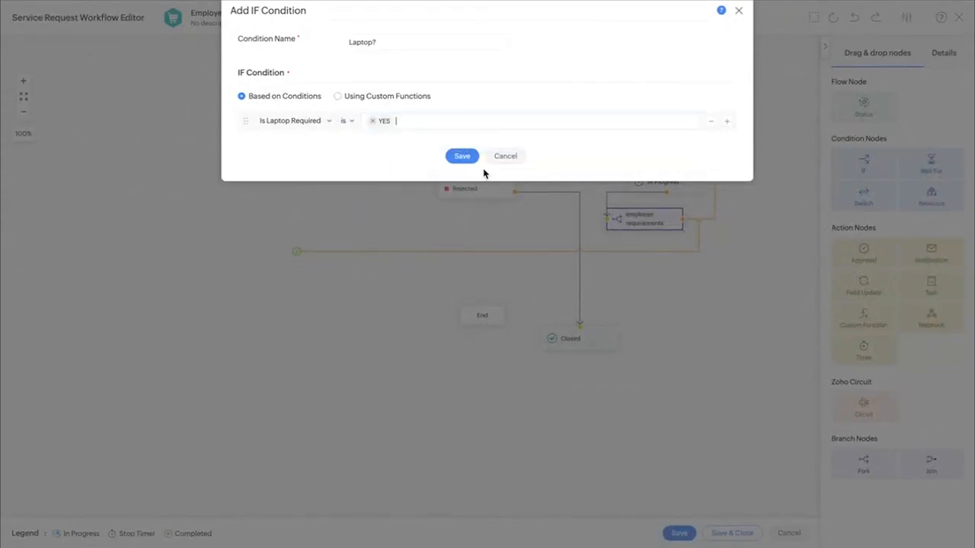
left_click(464, 156)
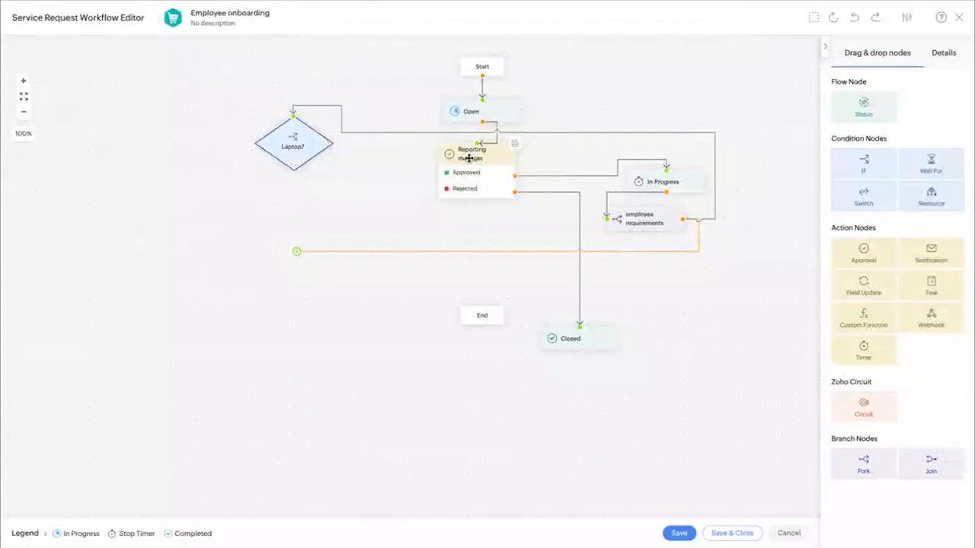
Start an IF condition named "Mobile?" on the fork's remaining open branch.
left_click(297, 253)
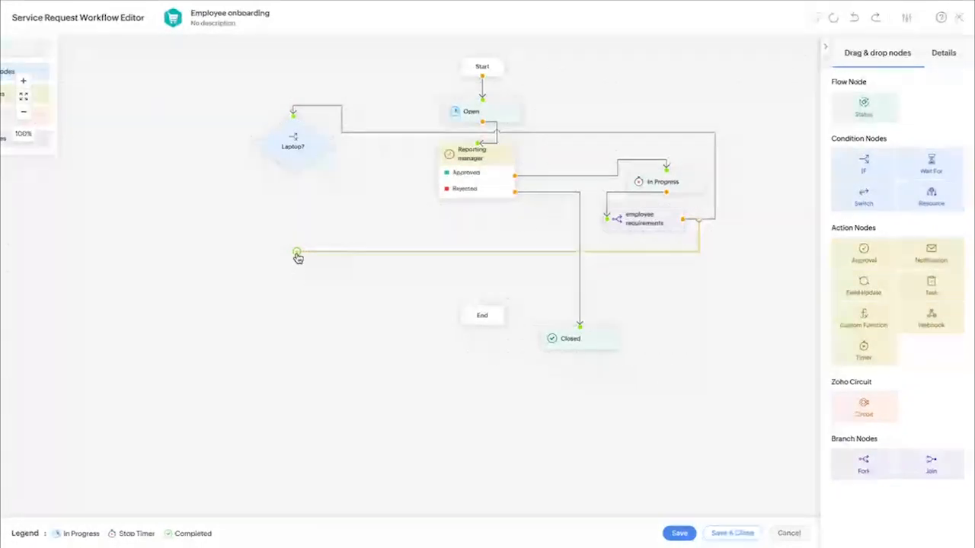
mouse_move(241, 290)
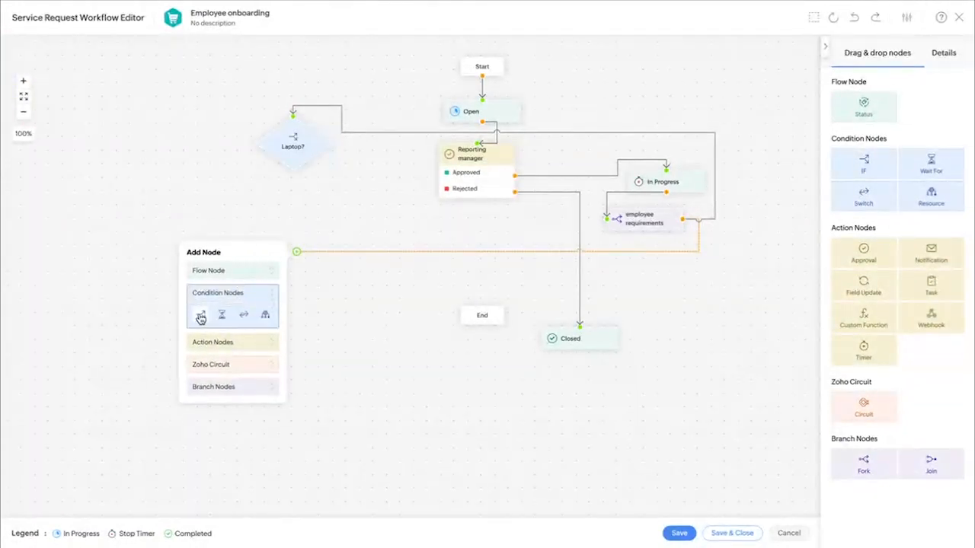
left_click(199, 317)
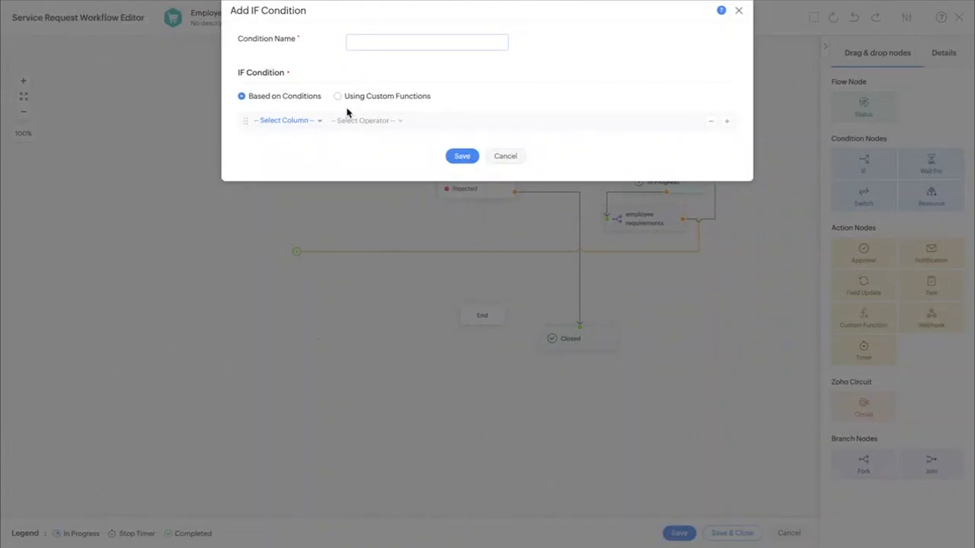
type("Mobile?")
Set the Mobile? condition to the additional field Is Mobile Required is YES, and save it.
left_click(308, 121)
type("add")
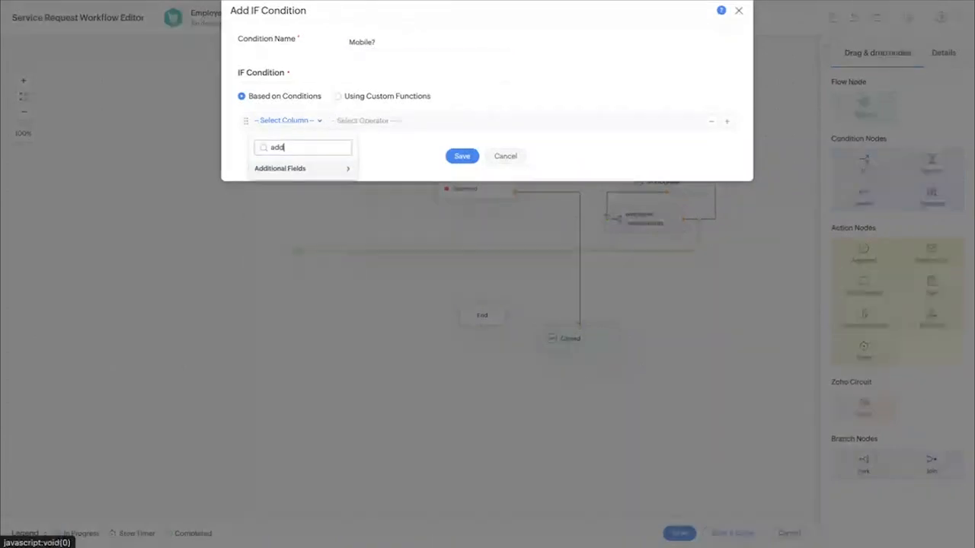
left_click(327, 173)
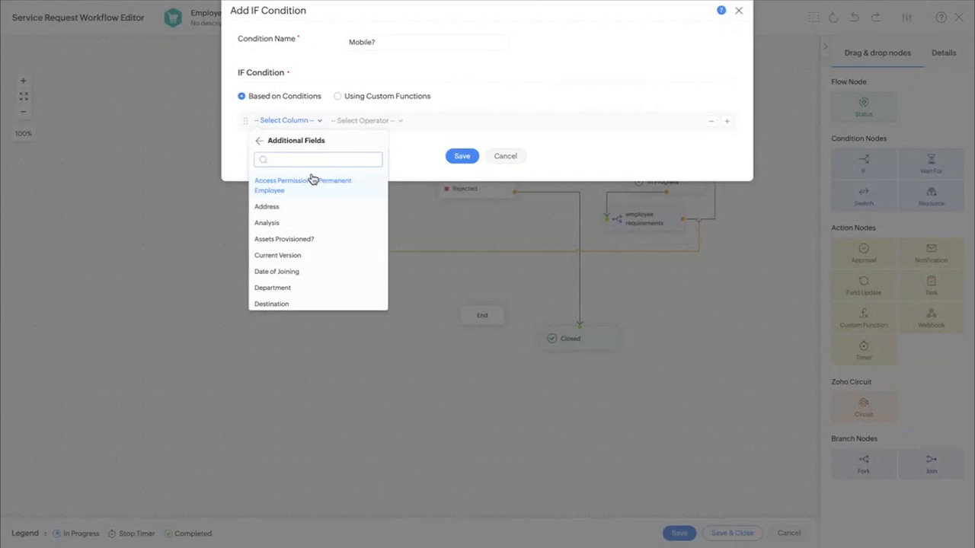
type("is")
left_click(313, 256)
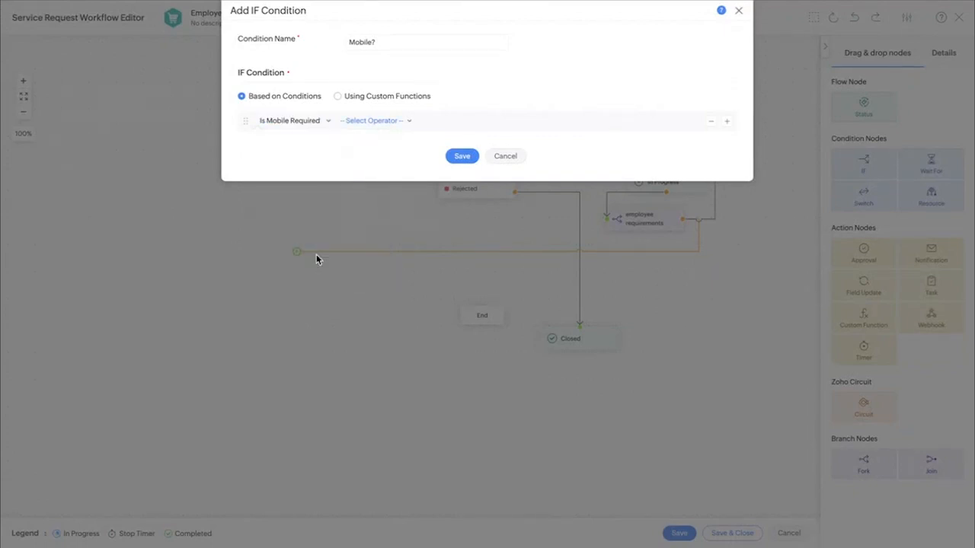
left_click(401, 164)
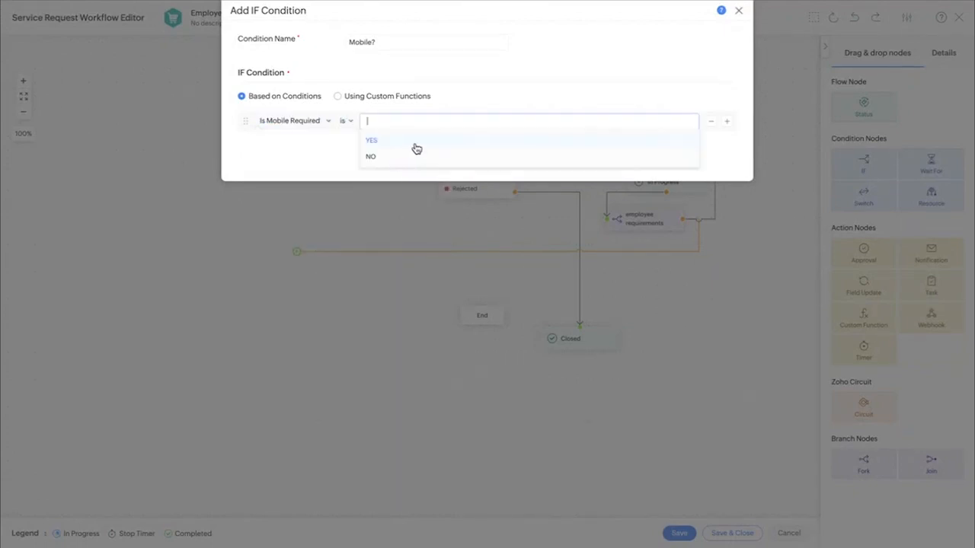
left_click(415, 145)
left_click(337, 166)
left_click(466, 160)
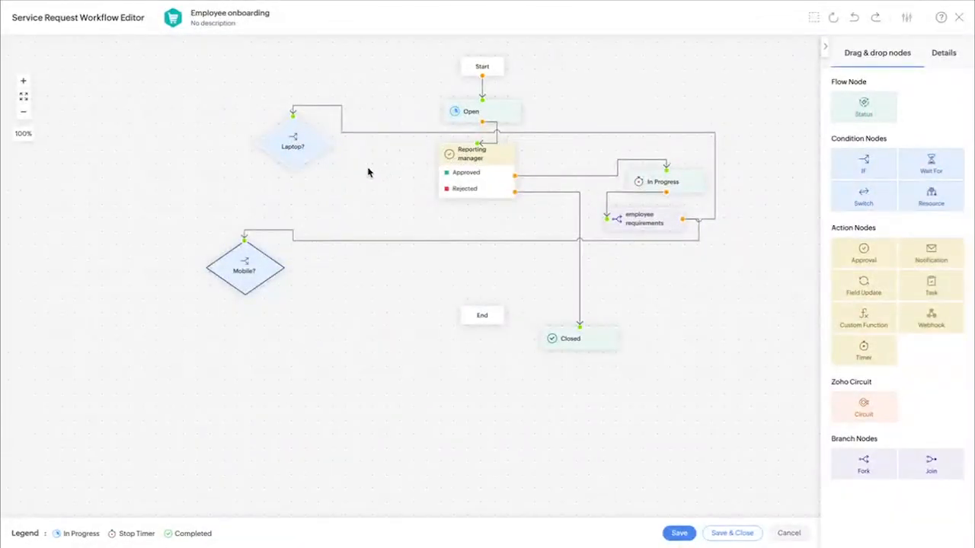
Branch from the Laptop? condition's Yes output to a resource condition and set its service template to New employee onboarding.
mouse_move(316, 139)
left_click_drag(329, 146, 202, 167)
mouse_move(210, 99)
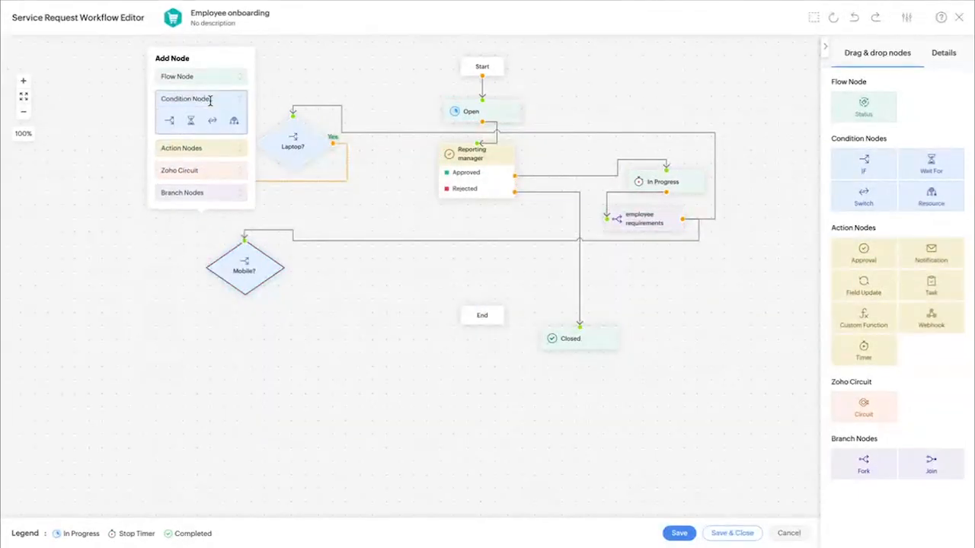
left_click(237, 122)
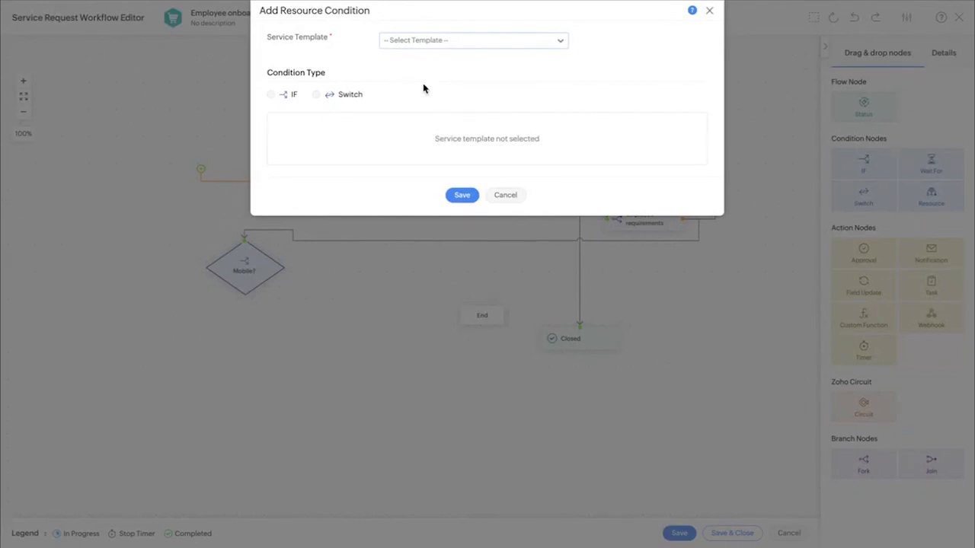
left_click(445, 41)
type("empl")
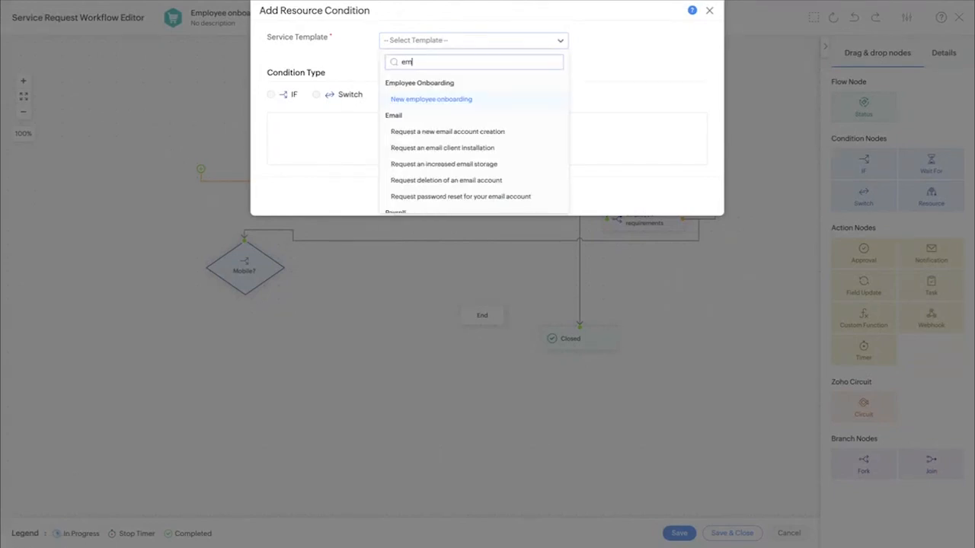
left_click(470, 99)
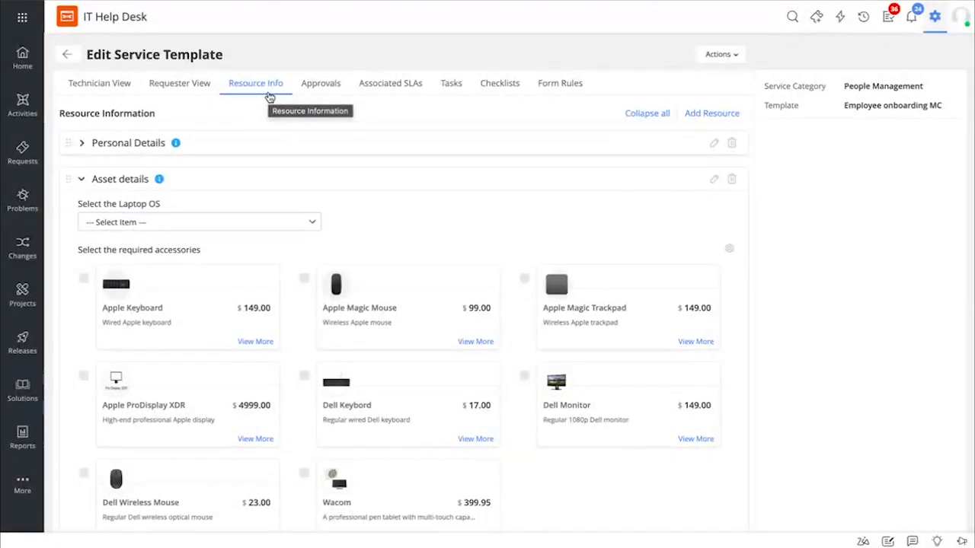
Make the resource condition a Switch on the New Employee Onboarding resource's OS Type question.
scroll(350, 207, "down", 3)
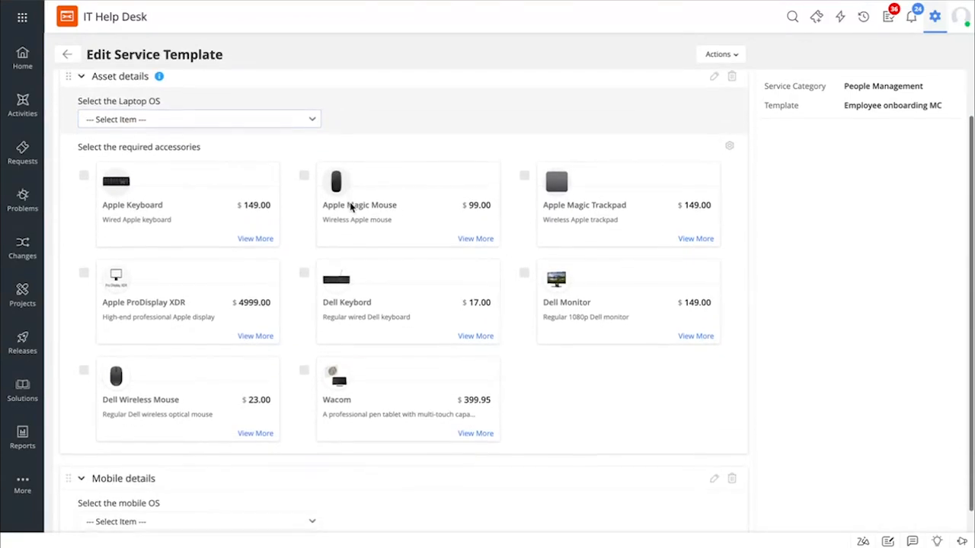
scroll(350, 206, "down", 1)
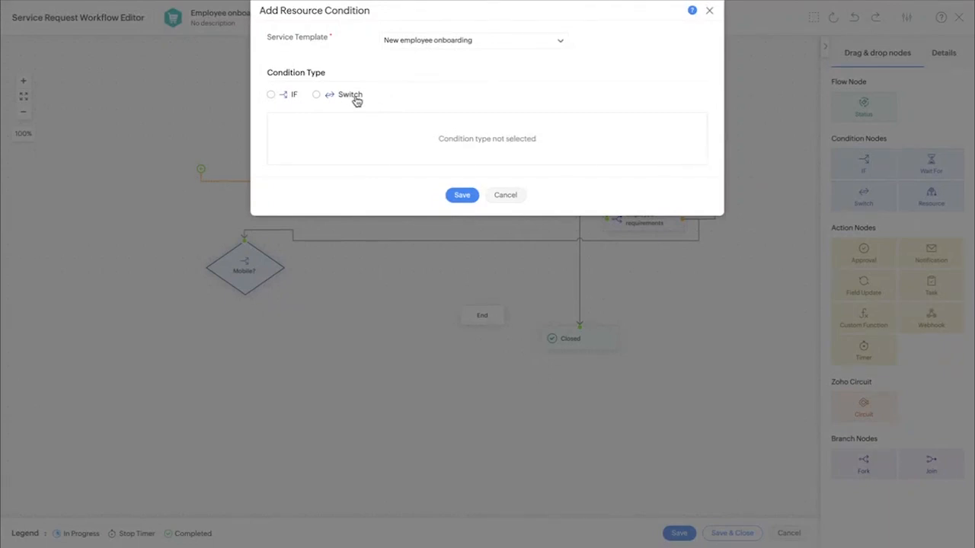
left_click(350, 98)
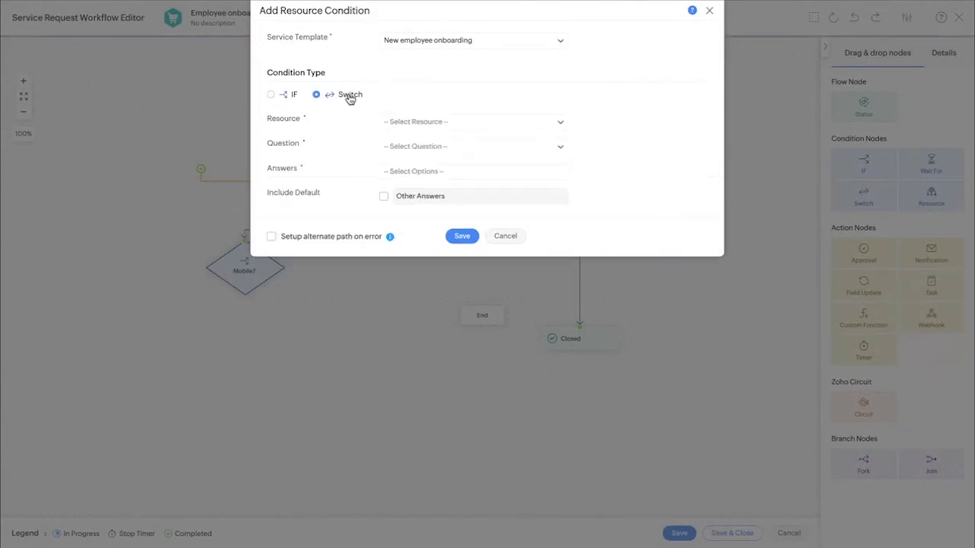
left_click(433, 123)
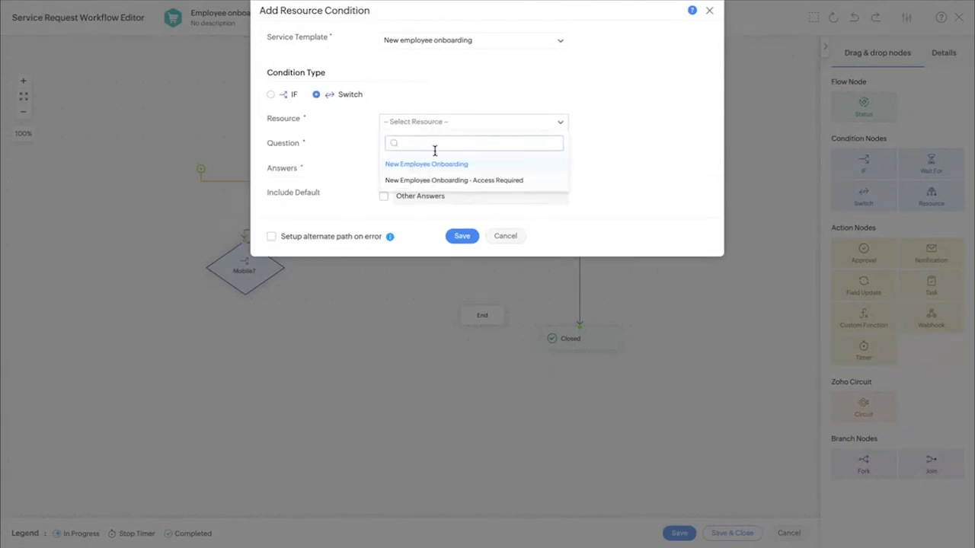
left_click(440, 164)
left_click(448, 151)
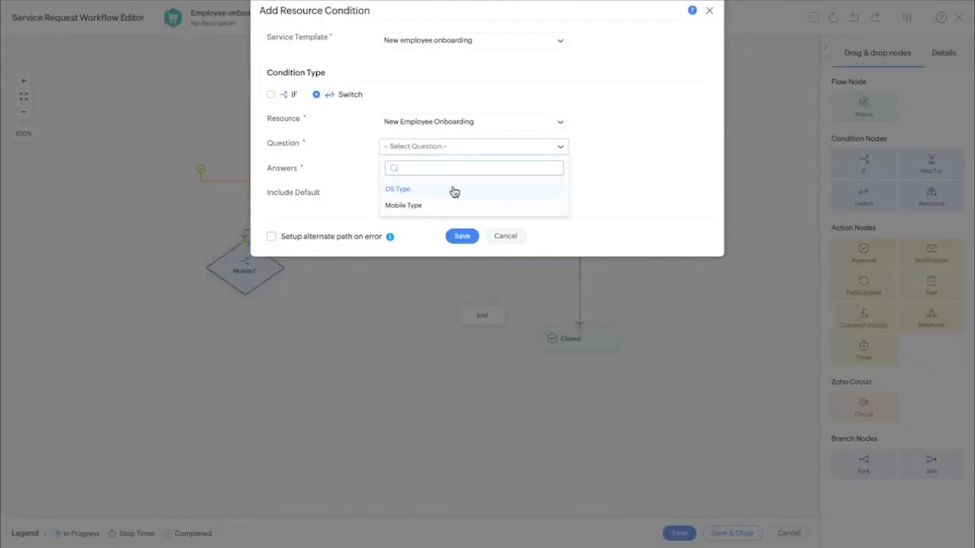
left_click(453, 191)
Add Mac and Linux as the condition's answers, enable the alternate path on error, and save it.
left_click(451, 170)
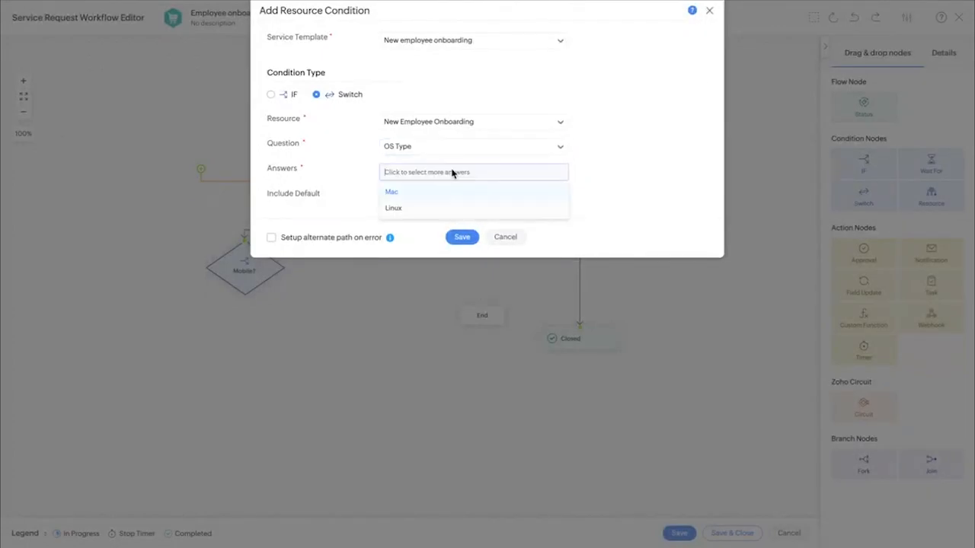
left_click(453, 194)
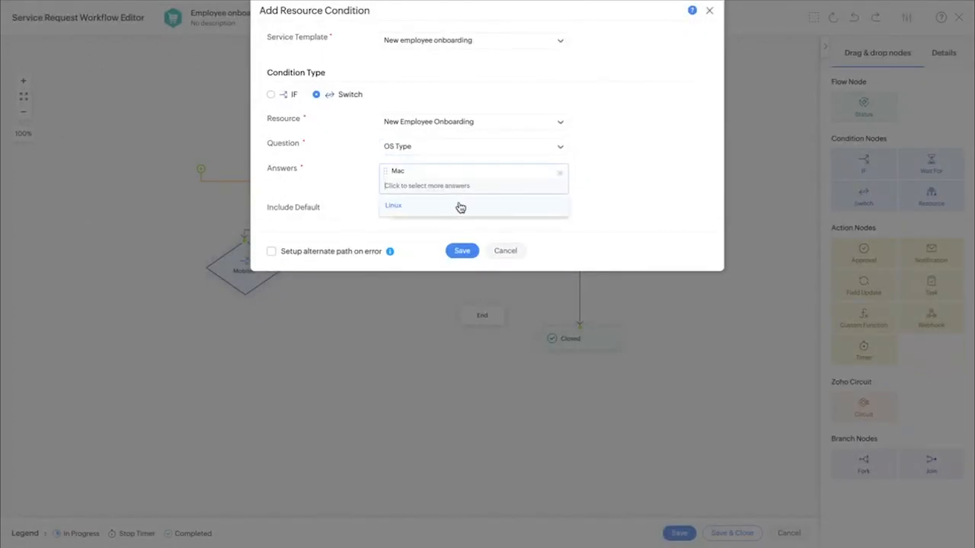
left_click(460, 206)
left_click(358, 213)
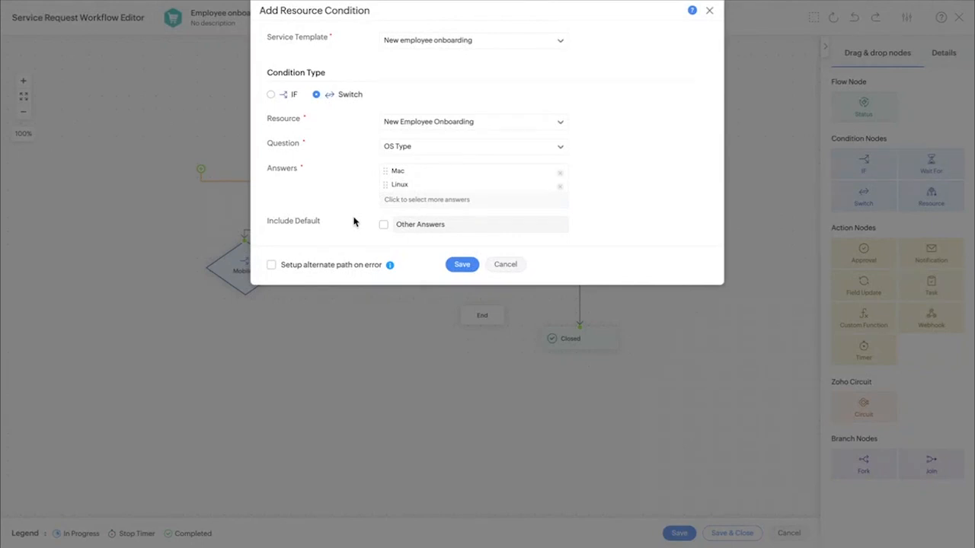
left_click(272, 266)
left_click(462, 265)
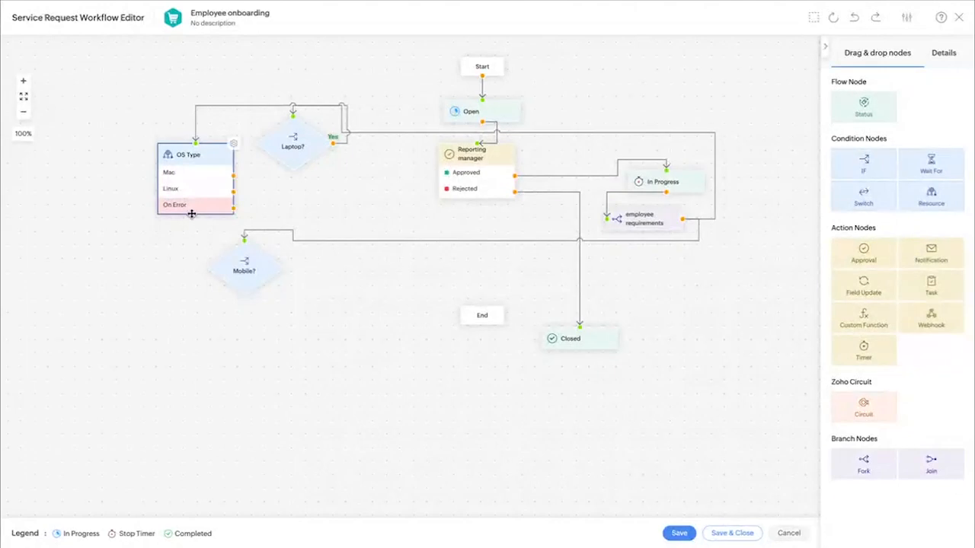
Draw a branch from the OS Type condition's On Error output and start a notification action on it.
mouse_move(236, 208)
left_click_drag(235, 207, 358, 306)
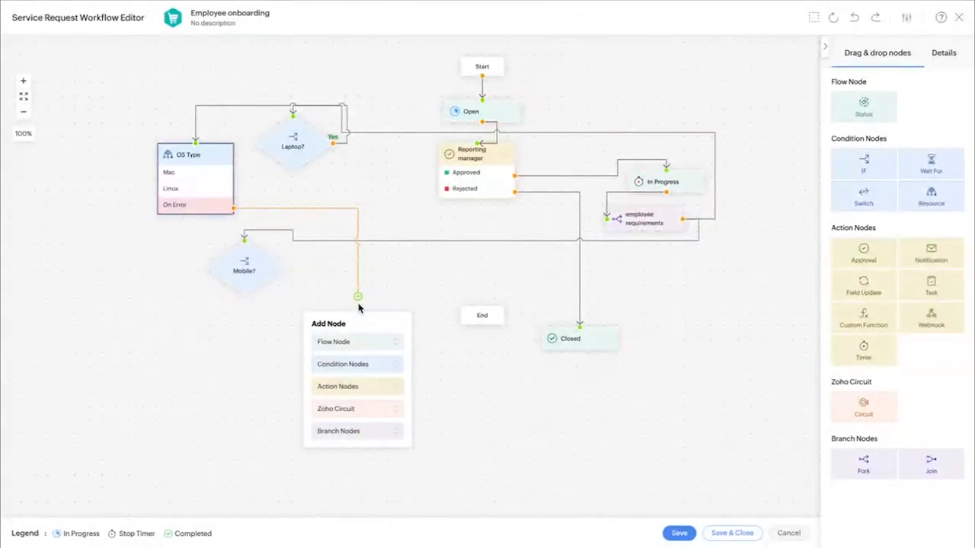
left_click(360, 385)
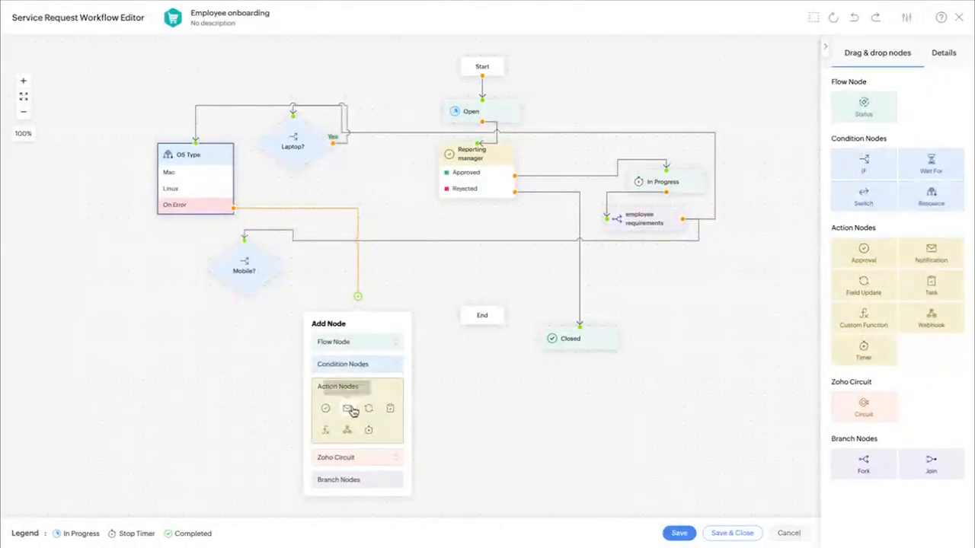
left_click(349, 409)
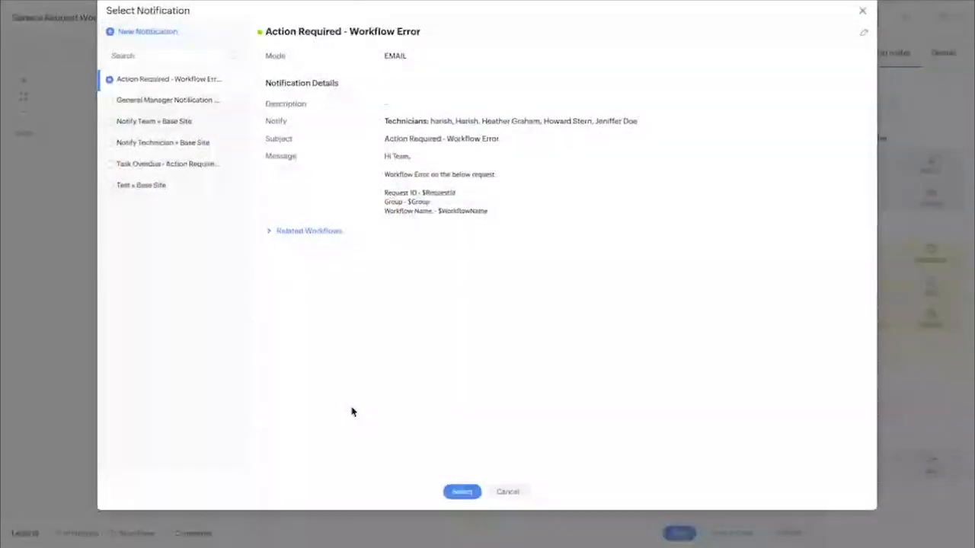
Review the mode, recipient types and message of the Action Required - Workflow Error notification, and save and select it for the error branch.
left_click(864, 34)
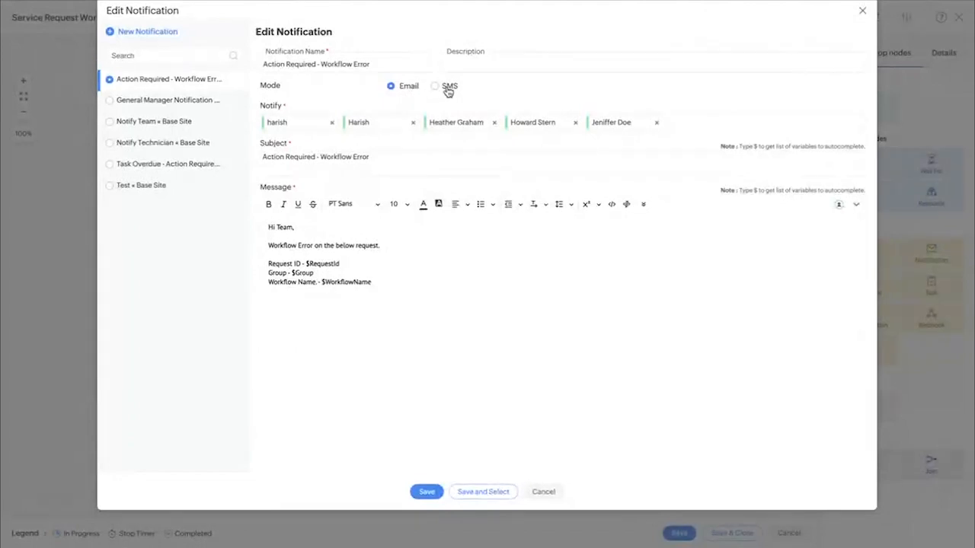
left_click(695, 126)
left_click(312, 145)
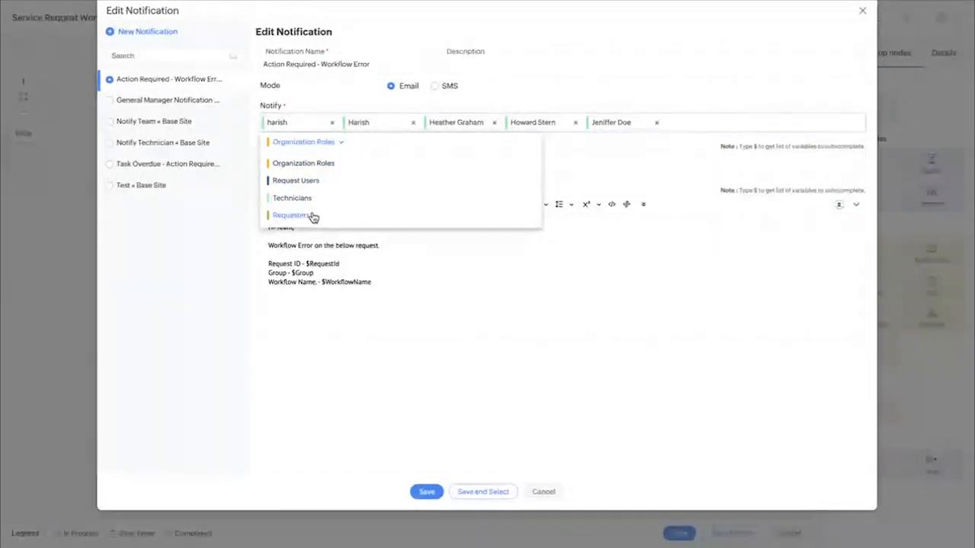
left_click(585, 156)
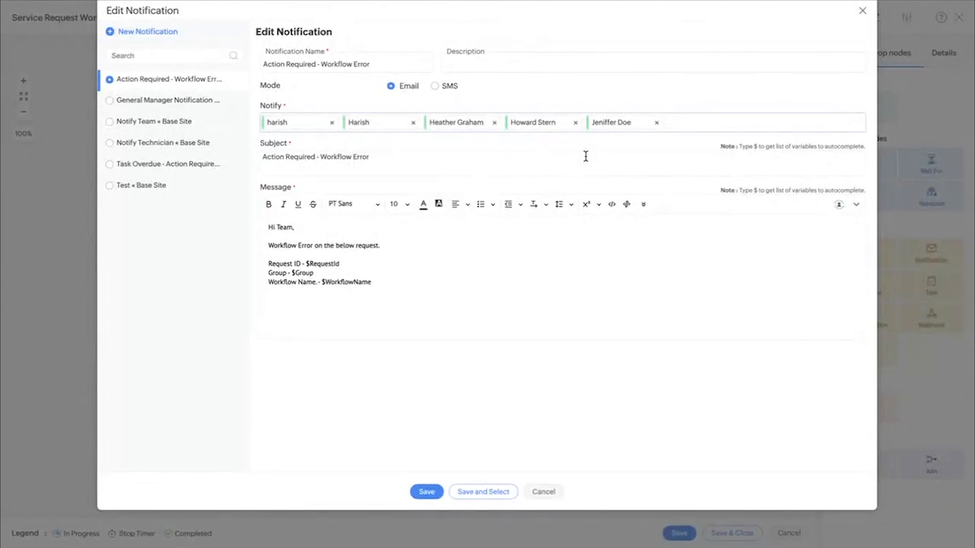
left_click(575, 296)
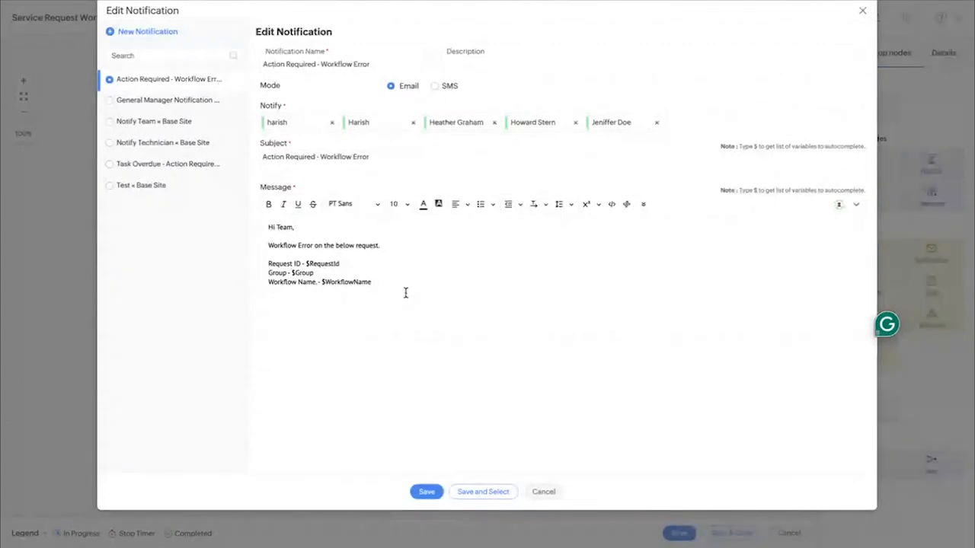
left_click(482, 492)
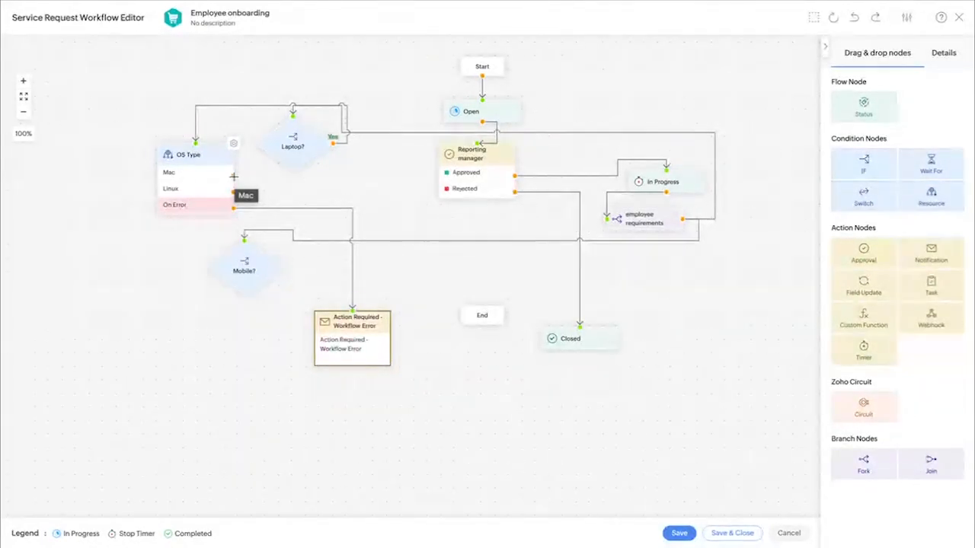
Draw a branch from the OS Type condition's Mac output and start an approval named "mac os requirement" on it.
left_click_drag(234, 177, 355, 183)
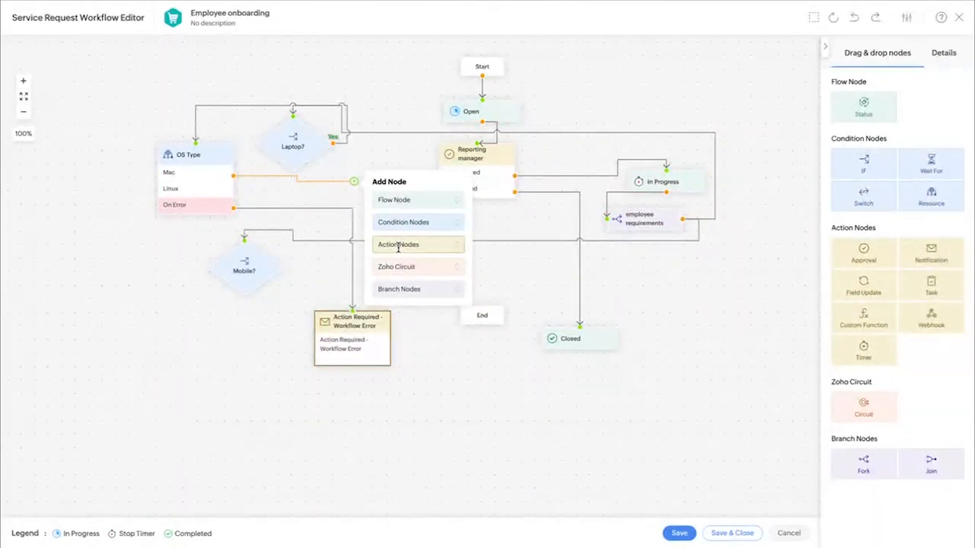
left_click(406, 204)
left_click(412, 255)
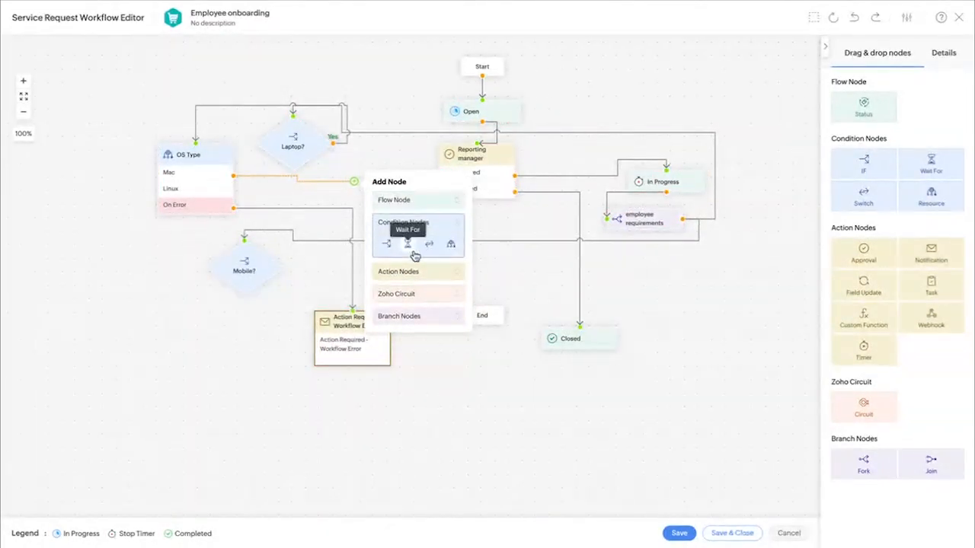
left_click(416, 270)
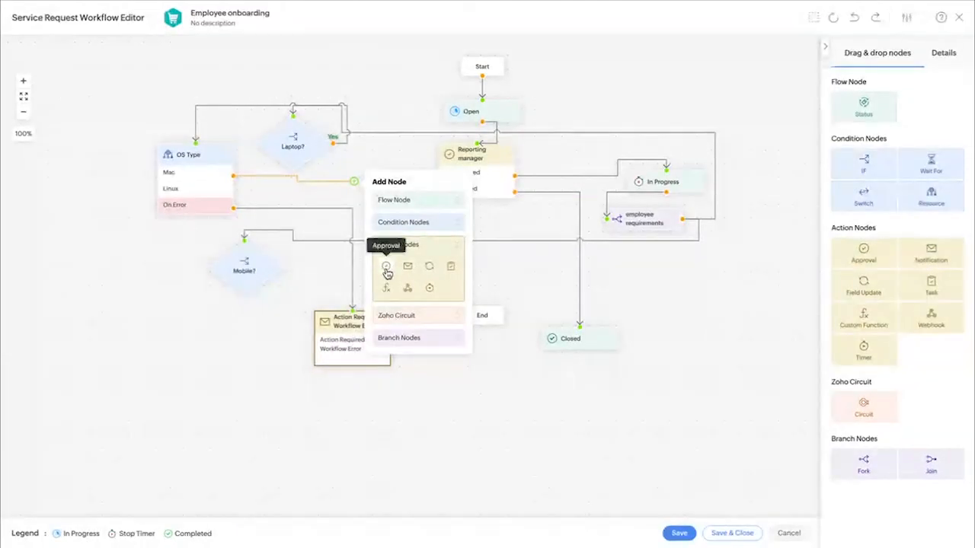
left_click(387, 269)
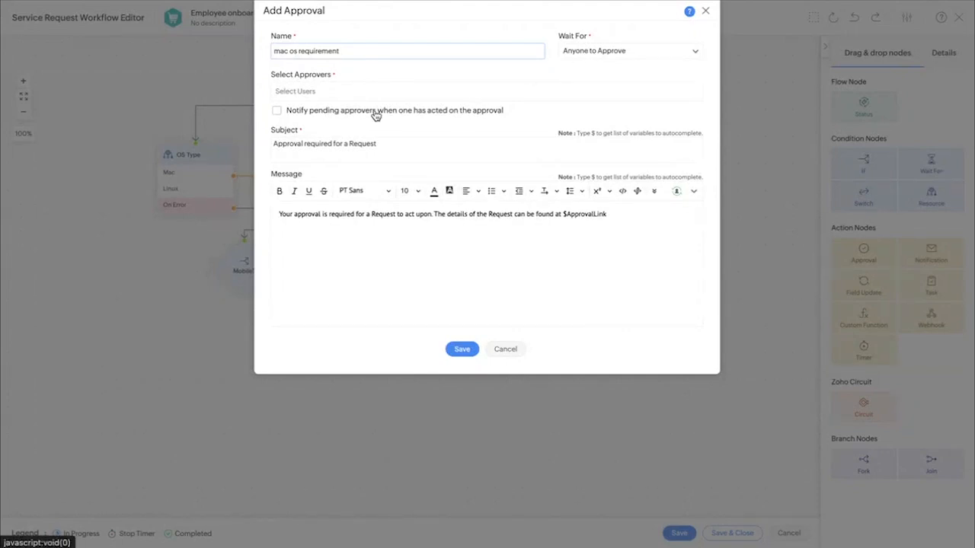
Set the approvers to the reporting managers of the requester and the technician, and save the approval.
left_click(353, 90)
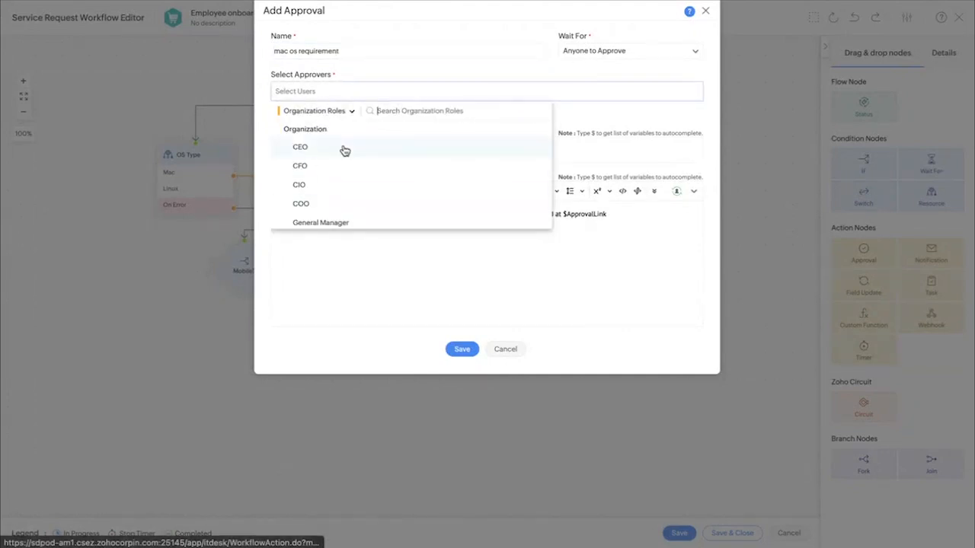
scroll(342, 147, "down", 5)
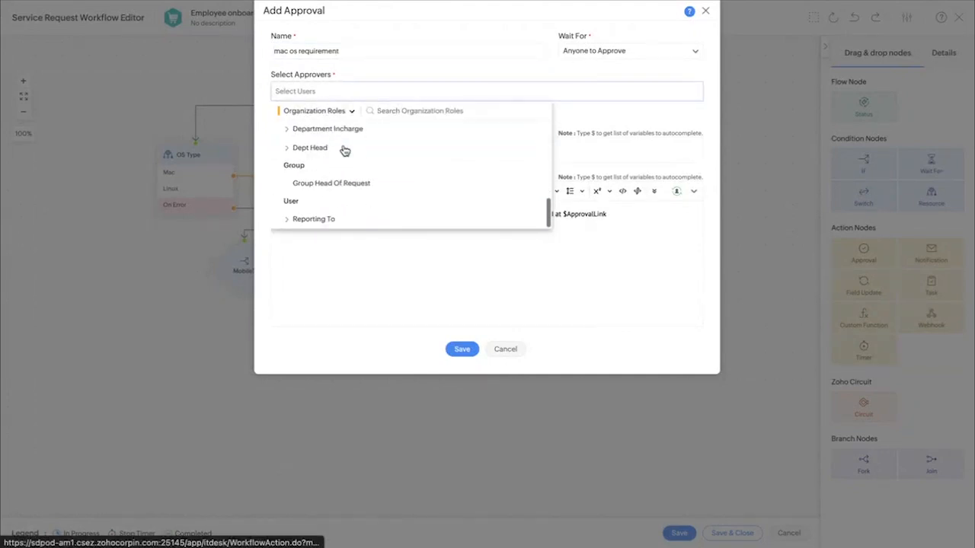
left_click(330, 221)
scroll(341, 150, "down", 3)
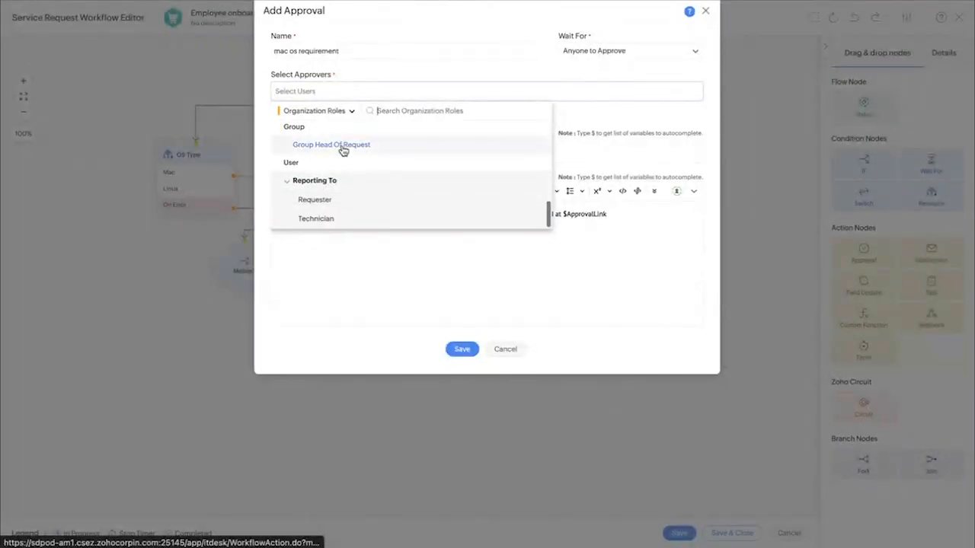
left_click(354, 203)
left_click(339, 220)
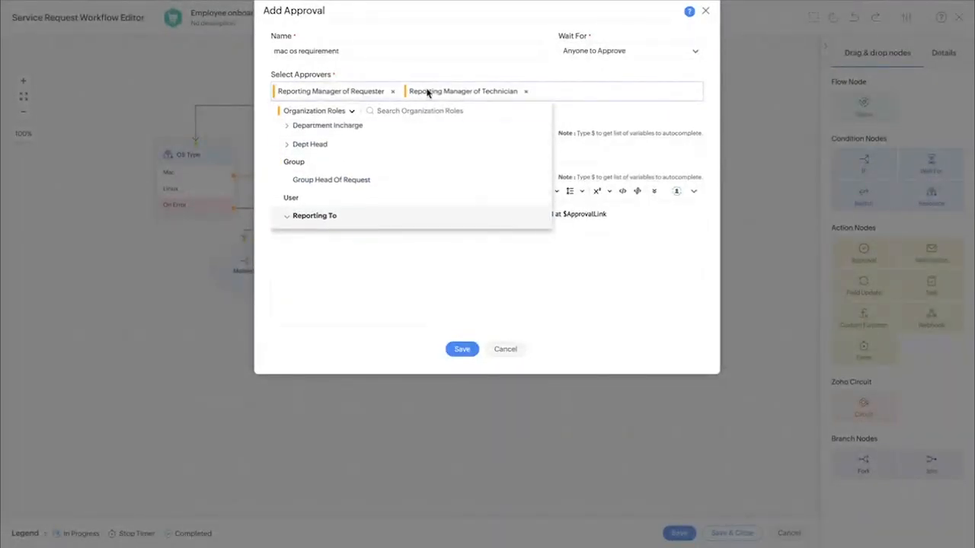
left_click(453, 68)
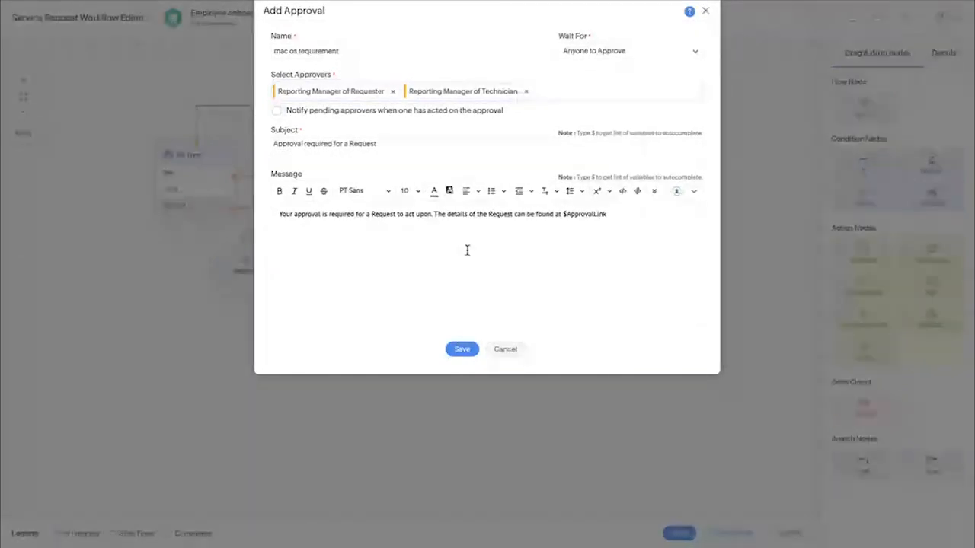
left_click(468, 348)
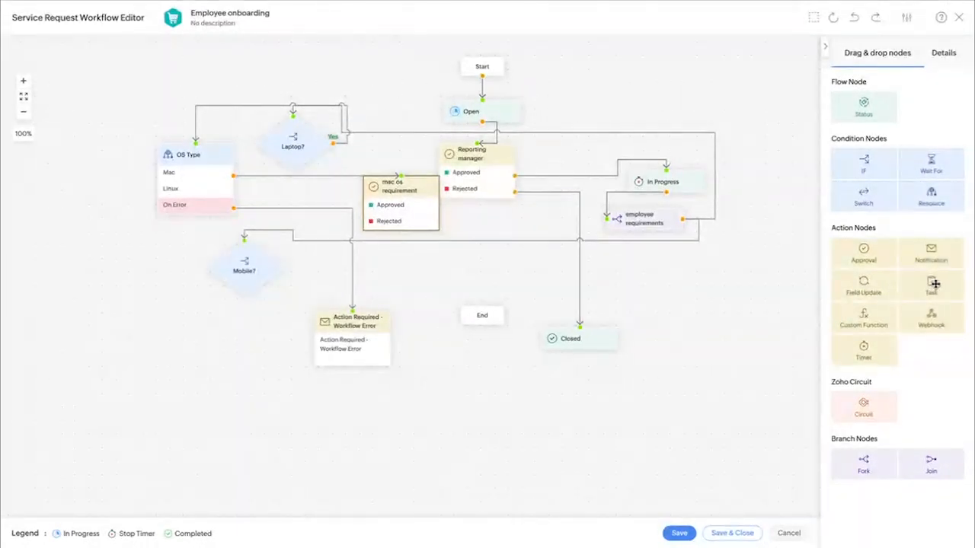
Place a task node near the mac os requirement approval using Hardware Task, with waiting for task completion enabled, and save it.
left_click_drag(934, 283, 455, 232)
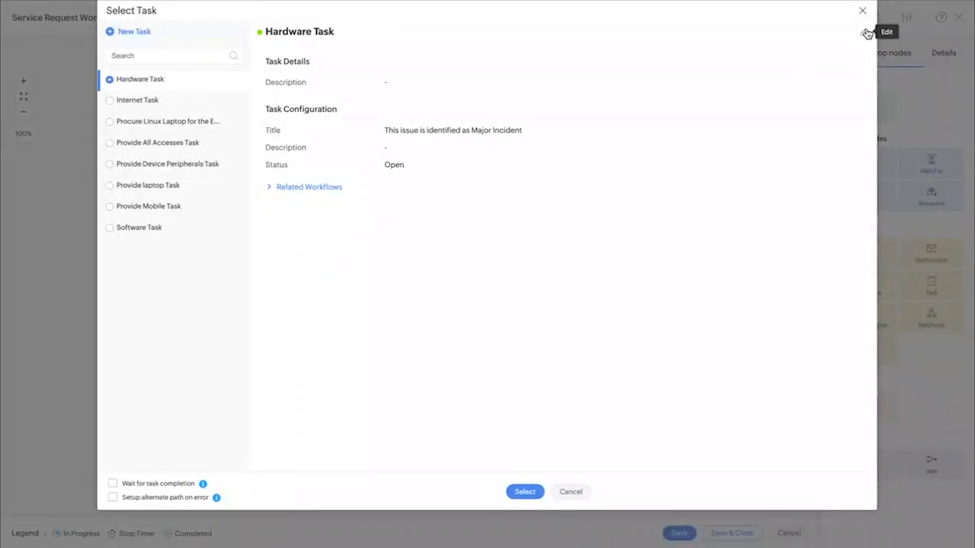
left_click(863, 32)
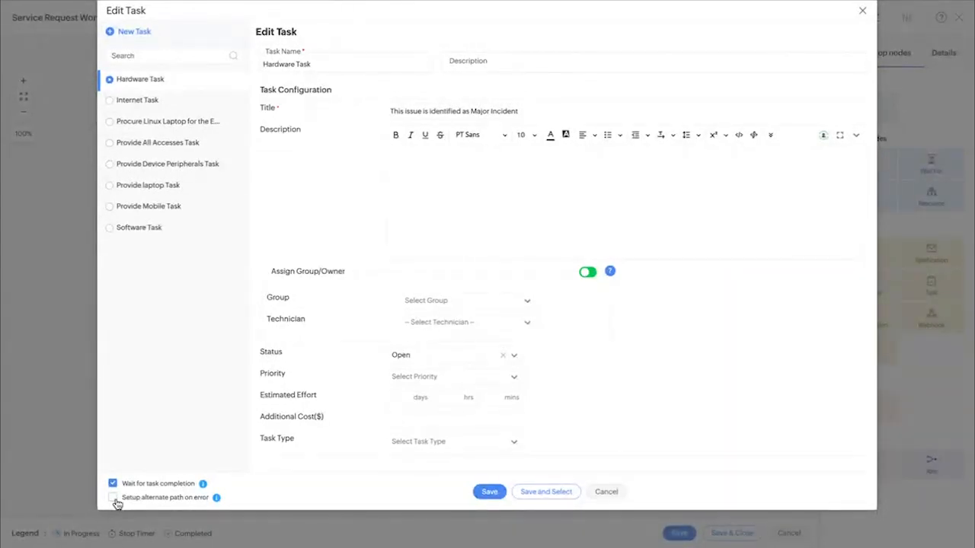
left_click(114, 499)
left_click(115, 500)
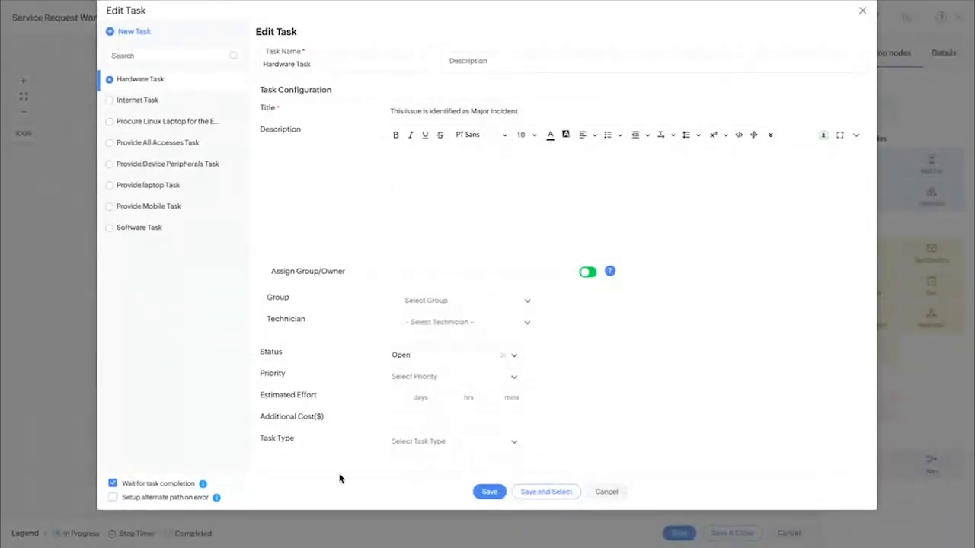
left_click(529, 492)
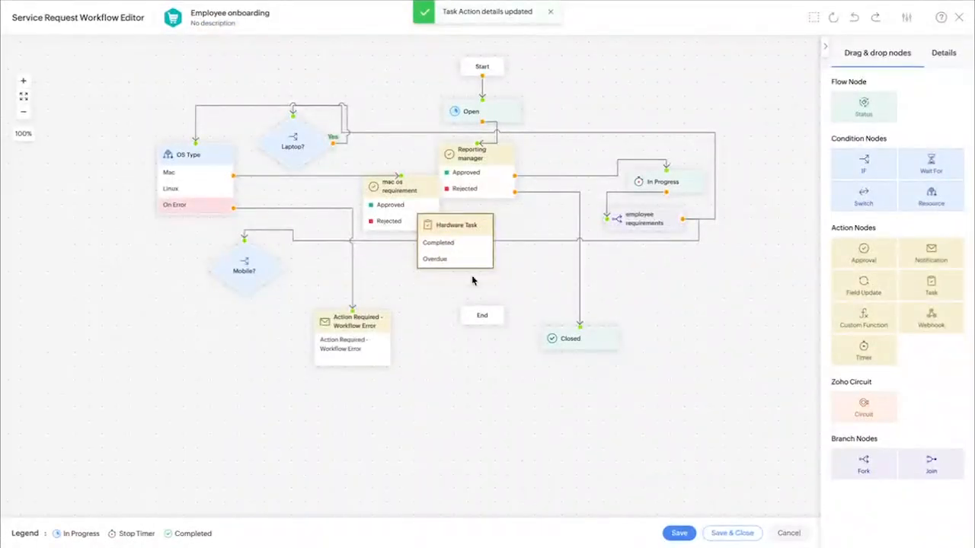
Move the Hardware Task node clear of the mac os requirement approval and connect the approval's Approved output to it.
left_click_drag(458, 225, 441, 275)
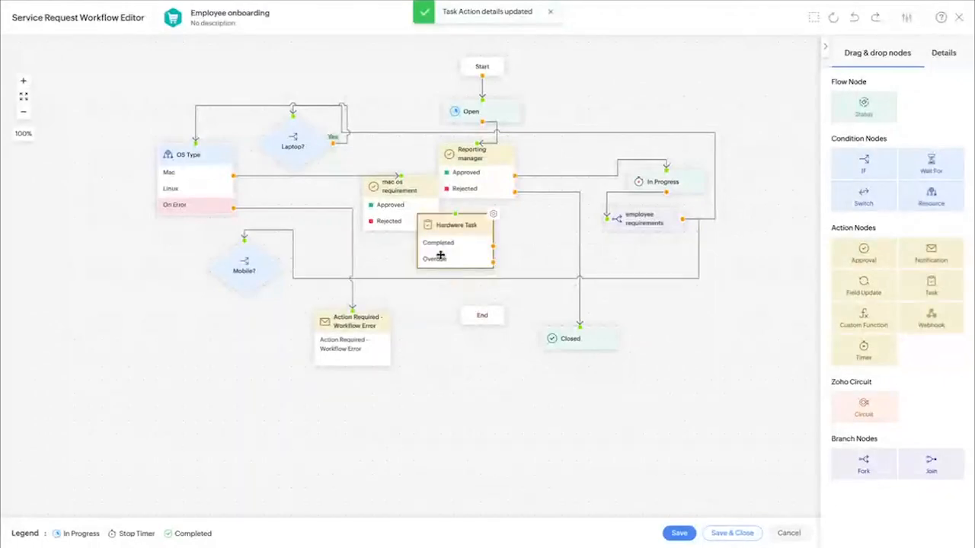
left_click_drag(450, 225, 542, 226)
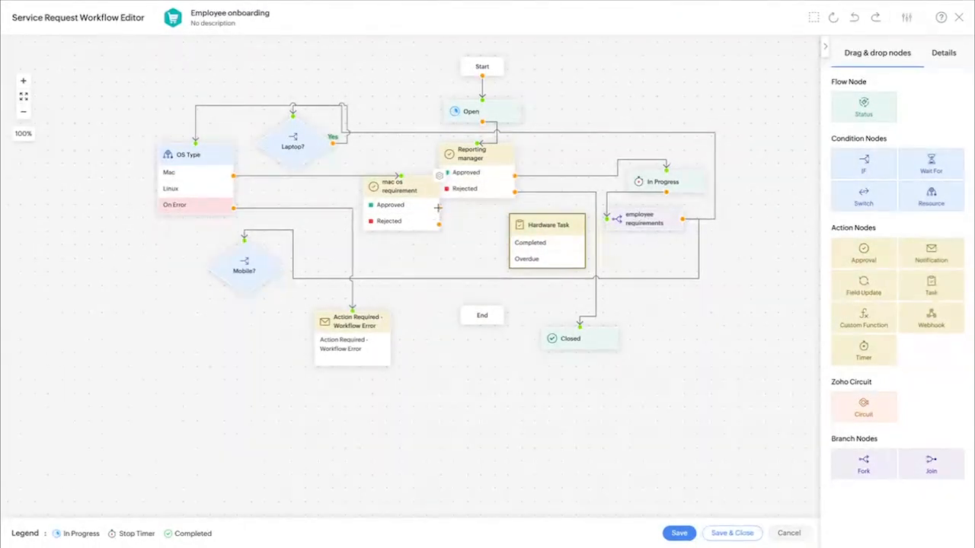
left_click_drag(438, 207, 546, 213)
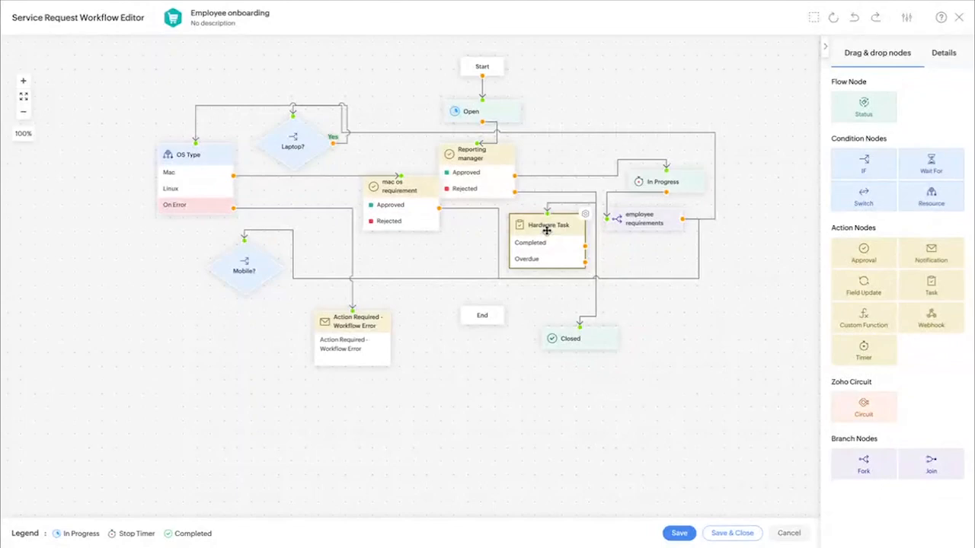
left_click(546, 230)
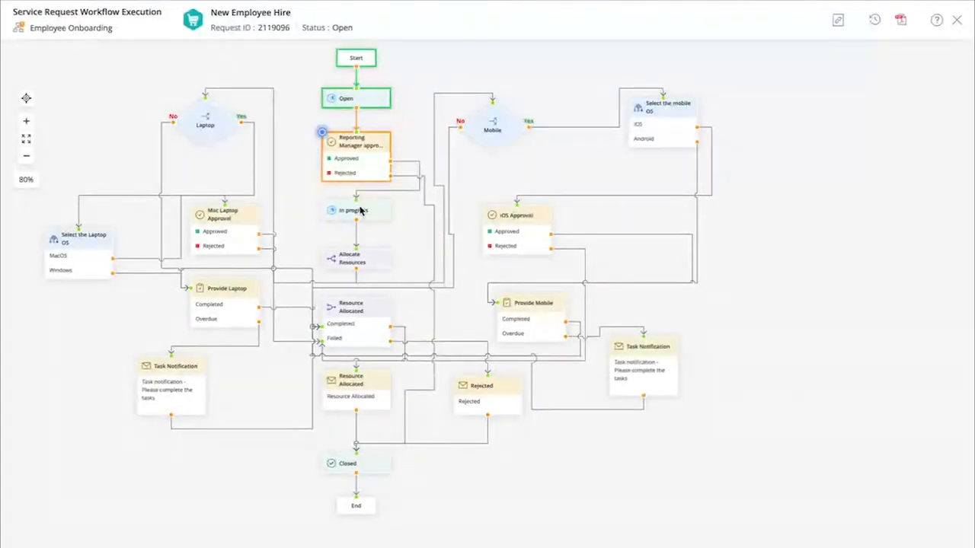
Leave the workflow execution view and approve the Reporting Manager approval stage of the New Employee Hire request.
left_click(957, 24)
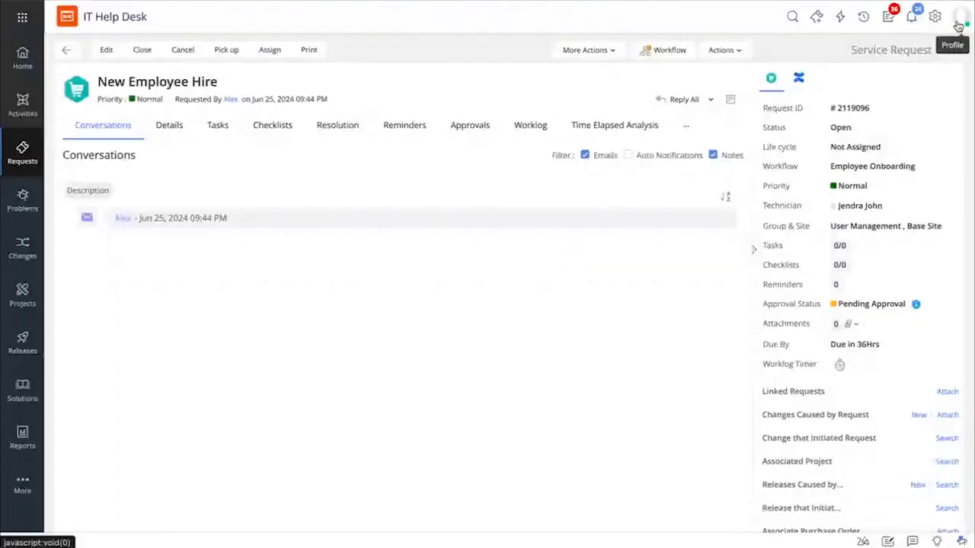
left_click(480, 127)
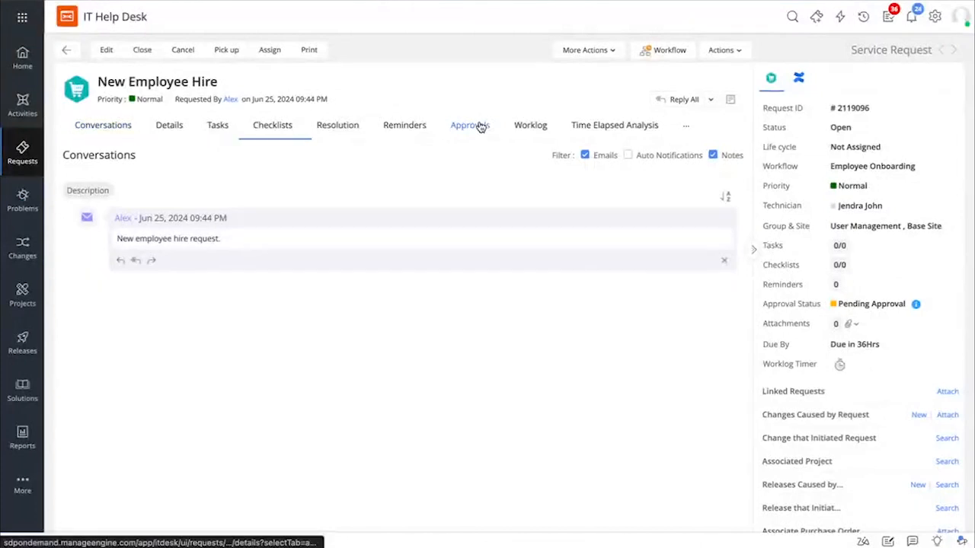
left_click(522, 195)
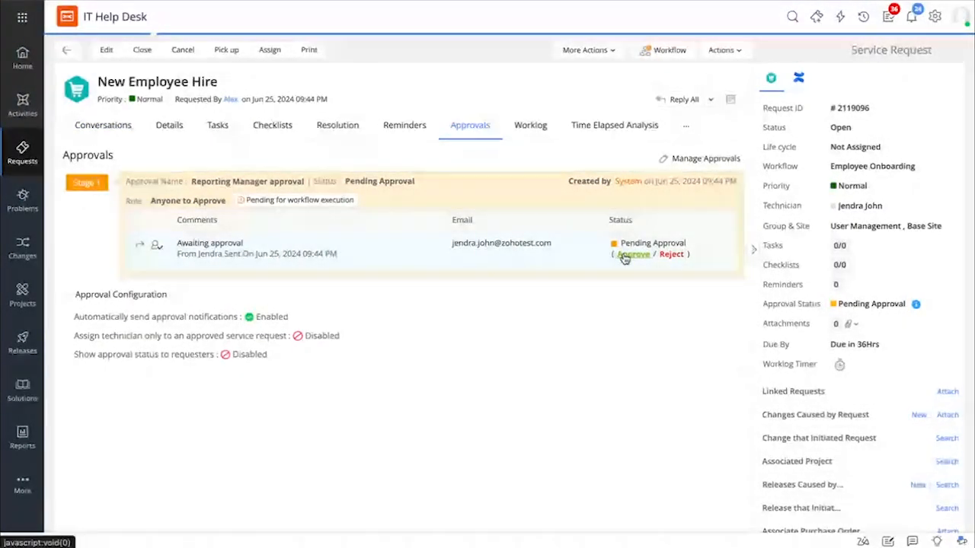
left_click(623, 255)
left_click(455, 129)
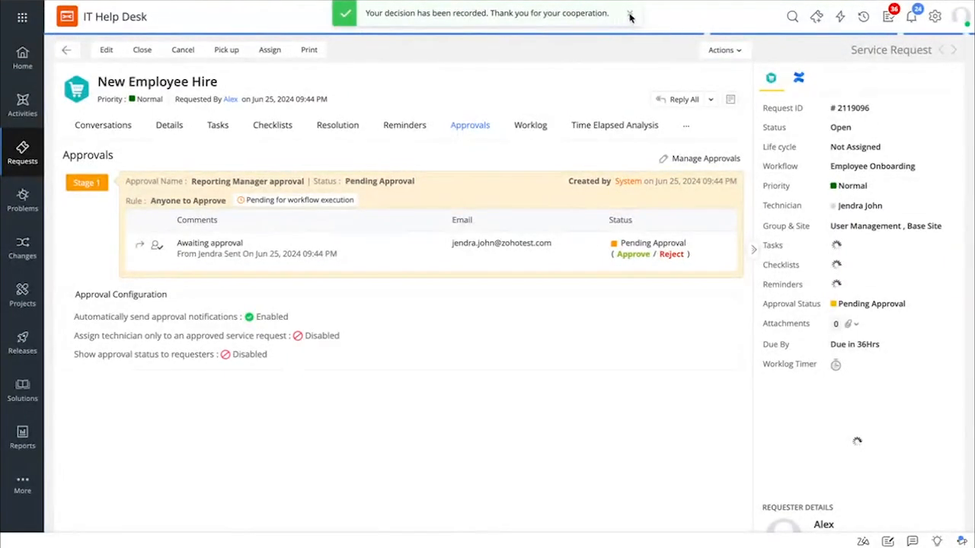
Examine the request's Employee Onboarding workflow execution diagram for the executed path and the pending laptop and mobile branches.
left_click(646, 53)
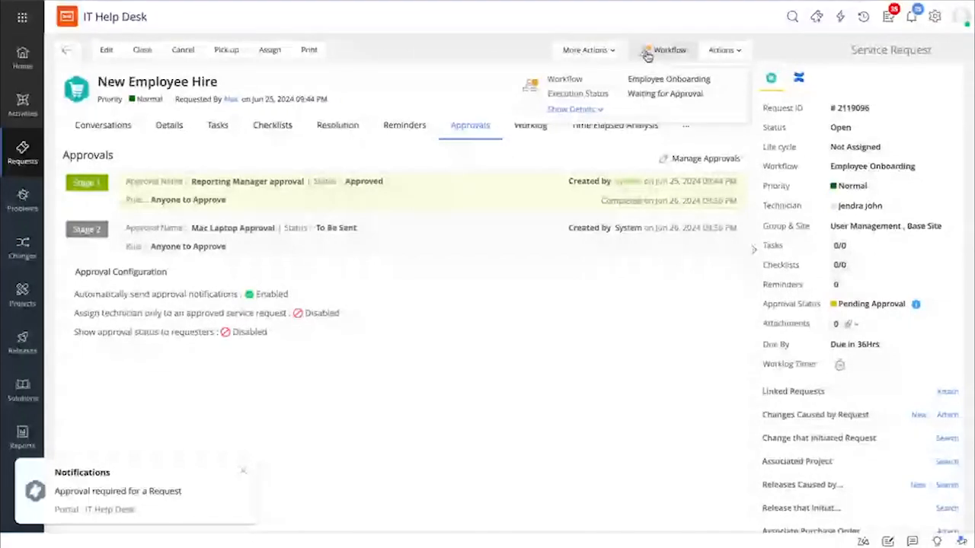
left_click(647, 56)
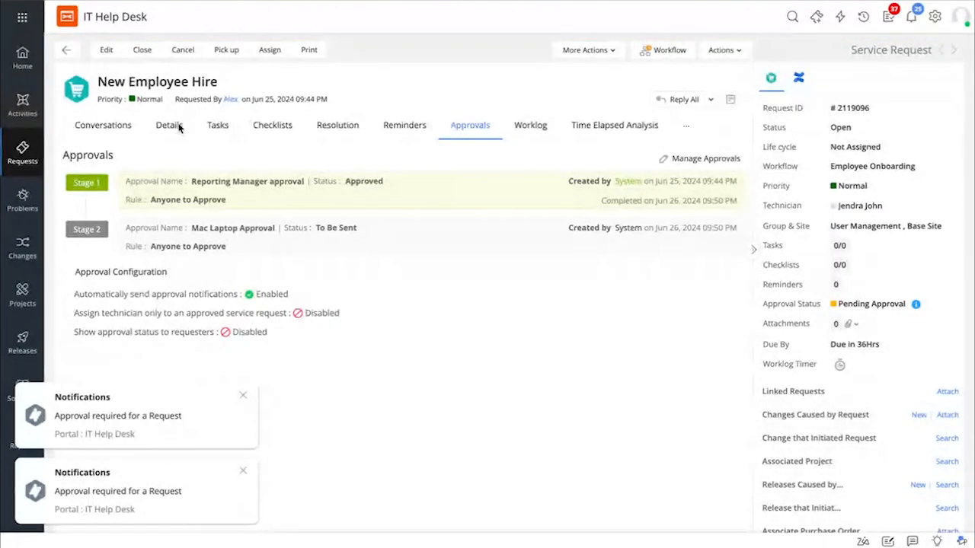
left_click(669, 48)
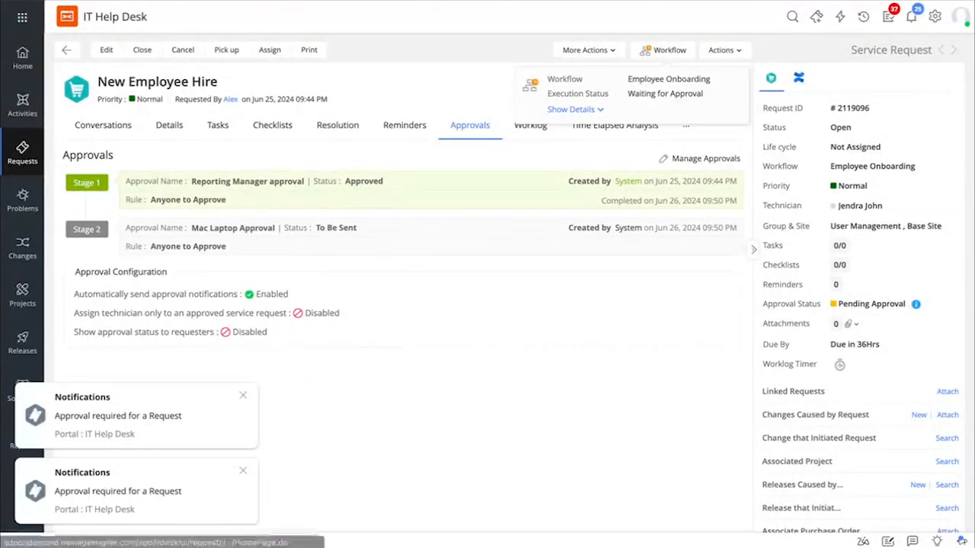
left_click(568, 109)
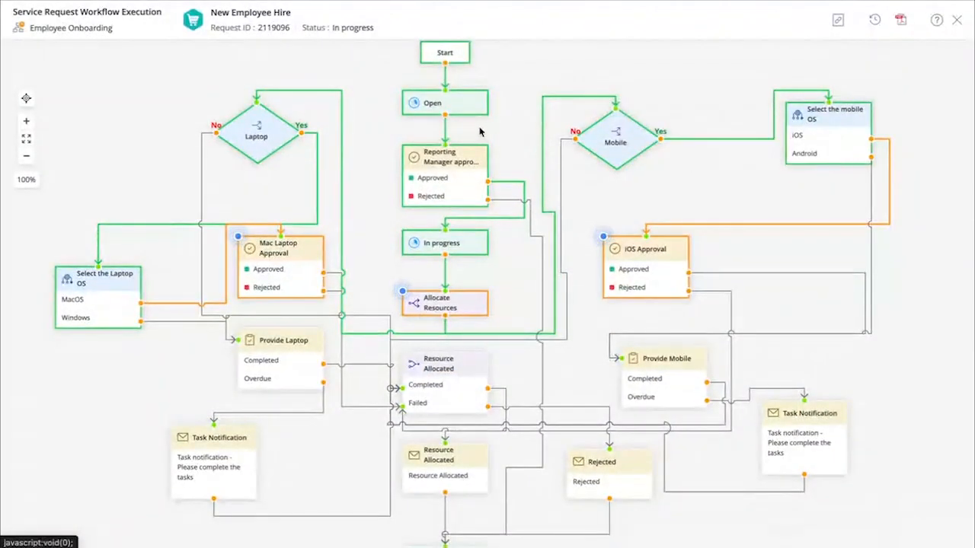
mouse_move(483, 219)
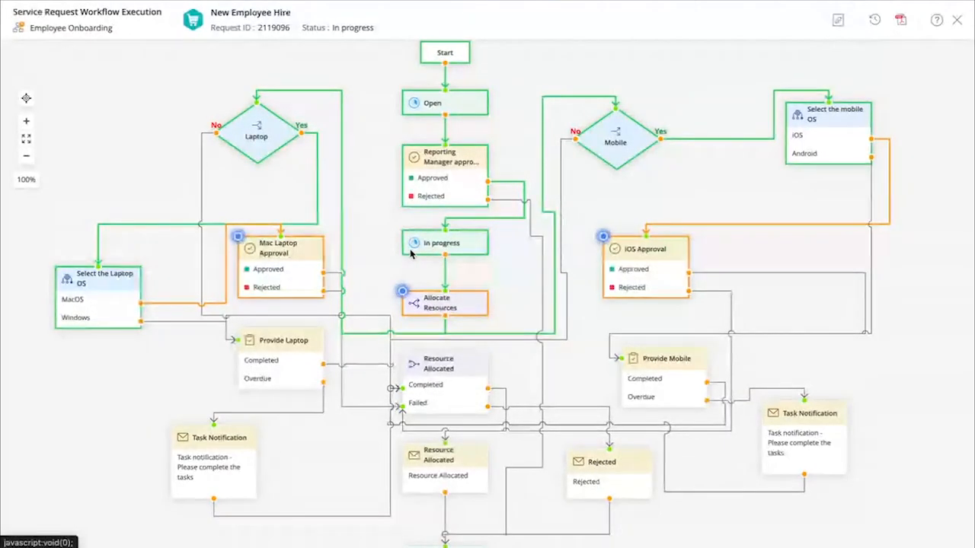
mouse_move(405, 336)
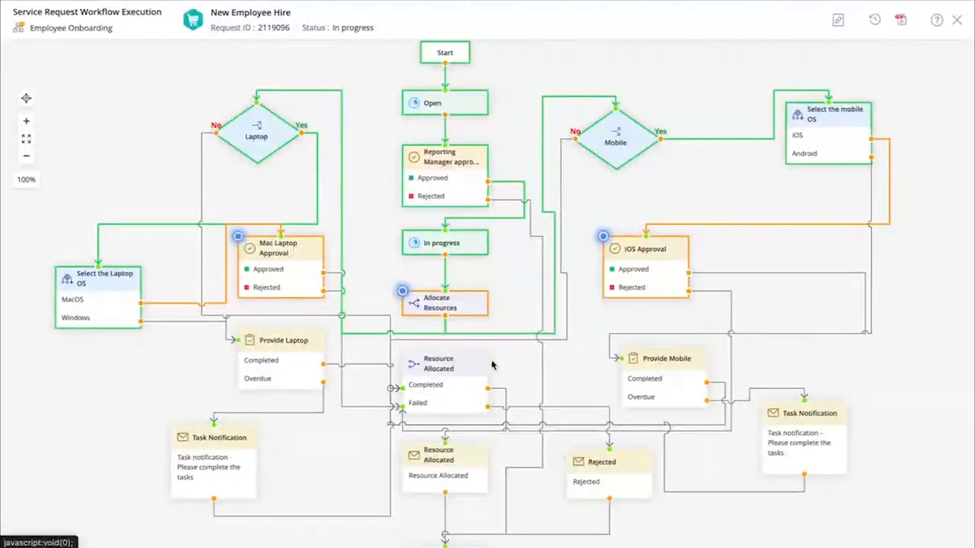
left_click(22, 158)
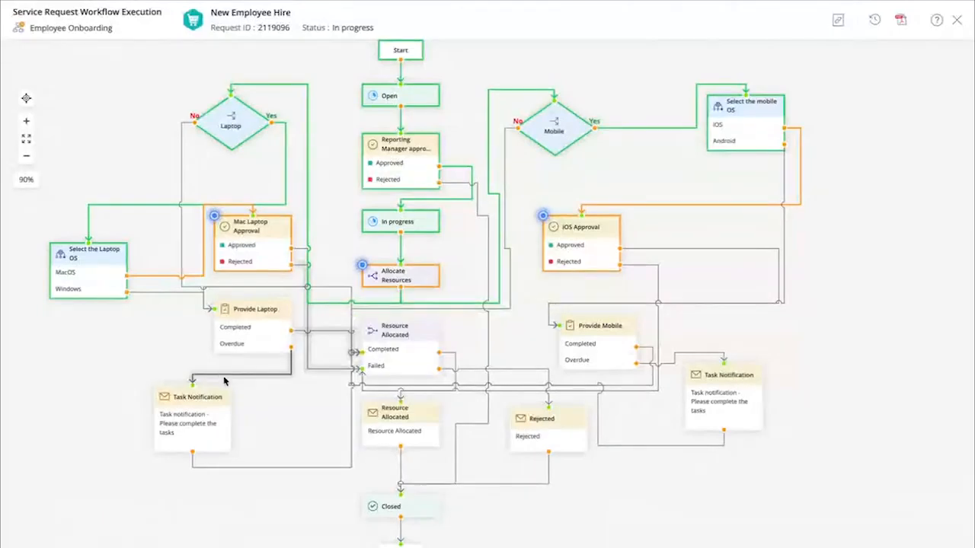
left_click(957, 20)
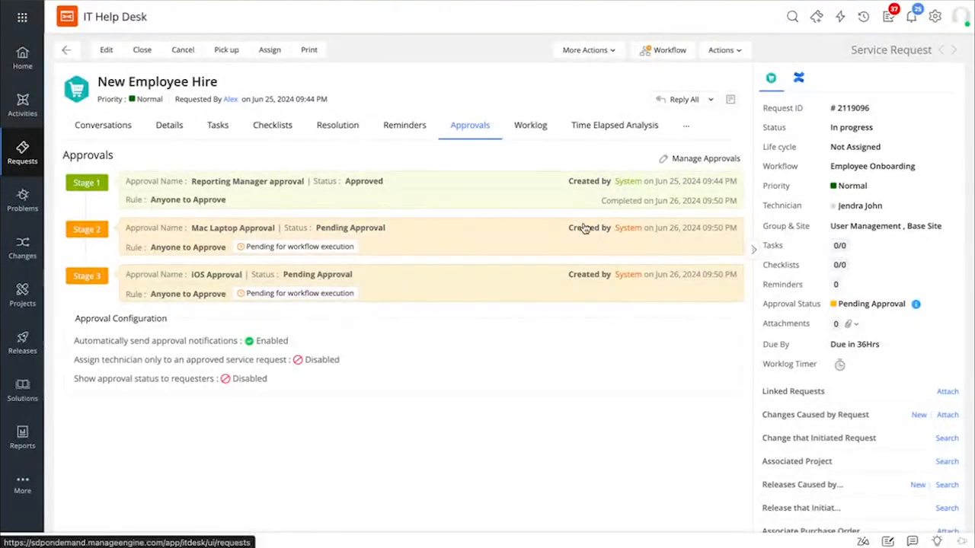
Approve the Mac Laptop Approval and iOS Approval stages of the New Employee Hire request.
left_click(441, 230)
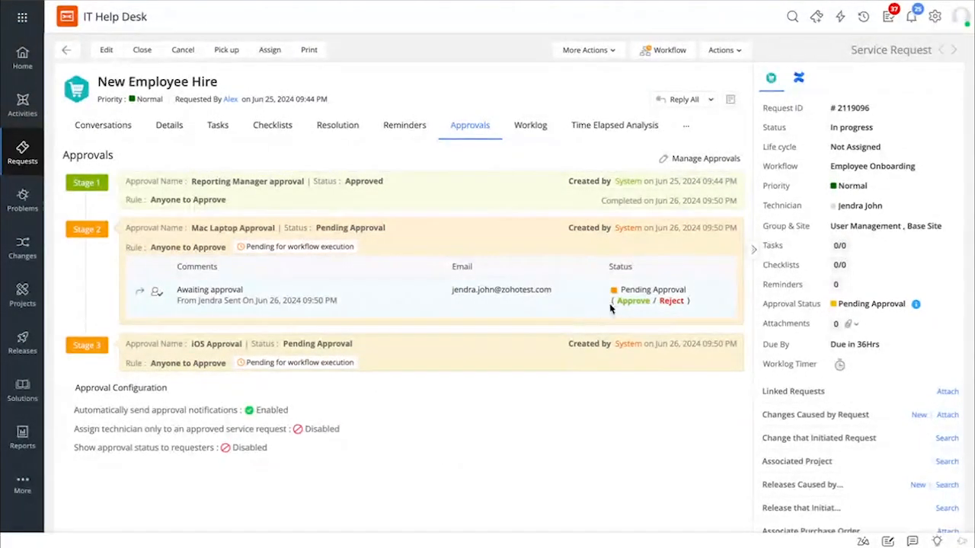
left_click(623, 306)
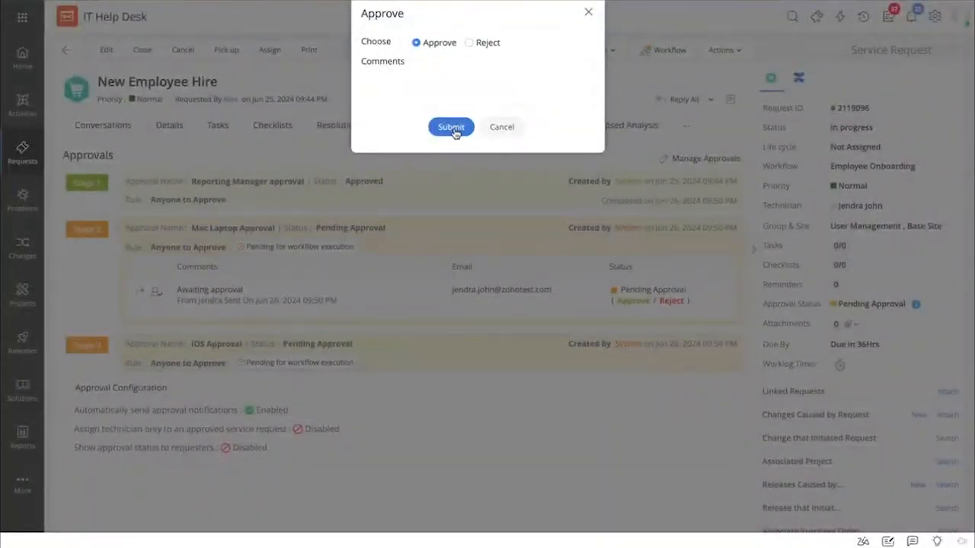
left_click(452, 130)
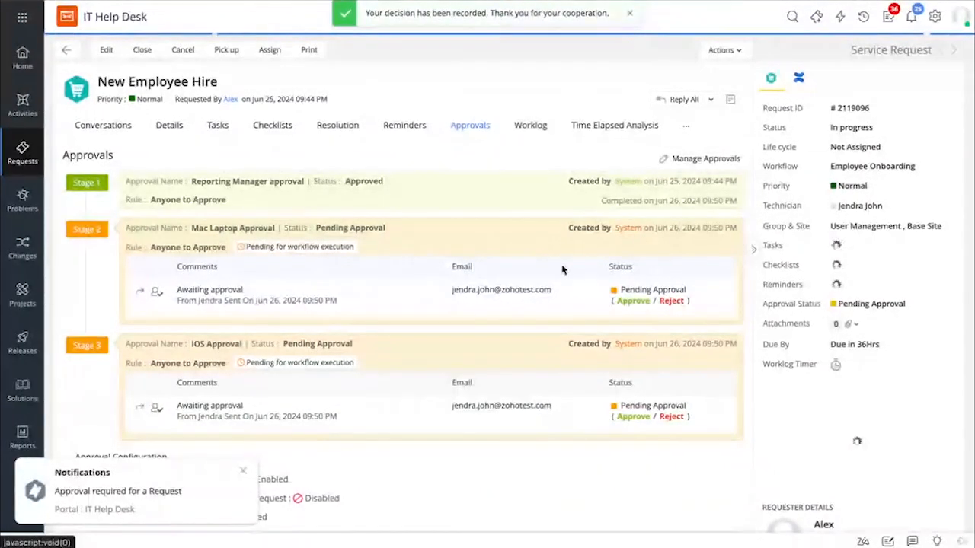
left_click(632, 417)
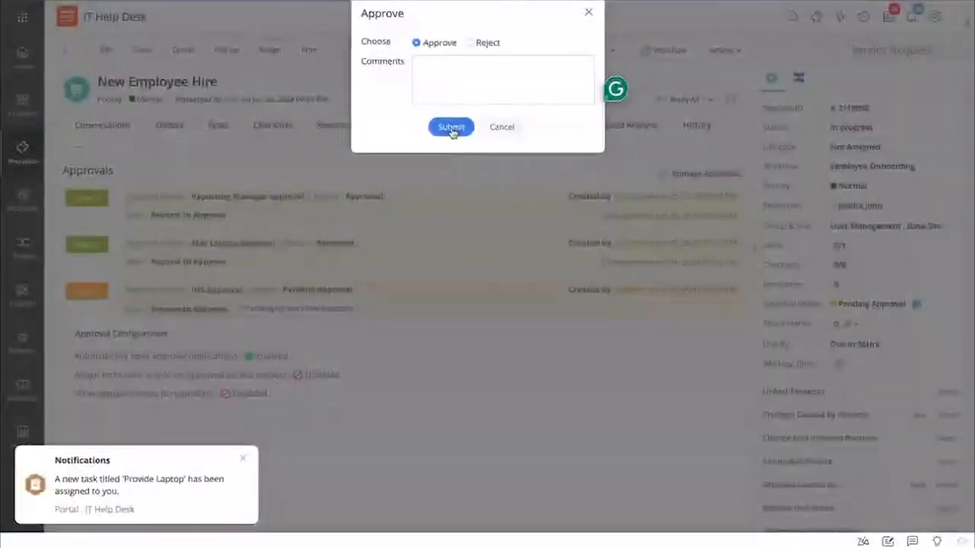
left_click(451, 127)
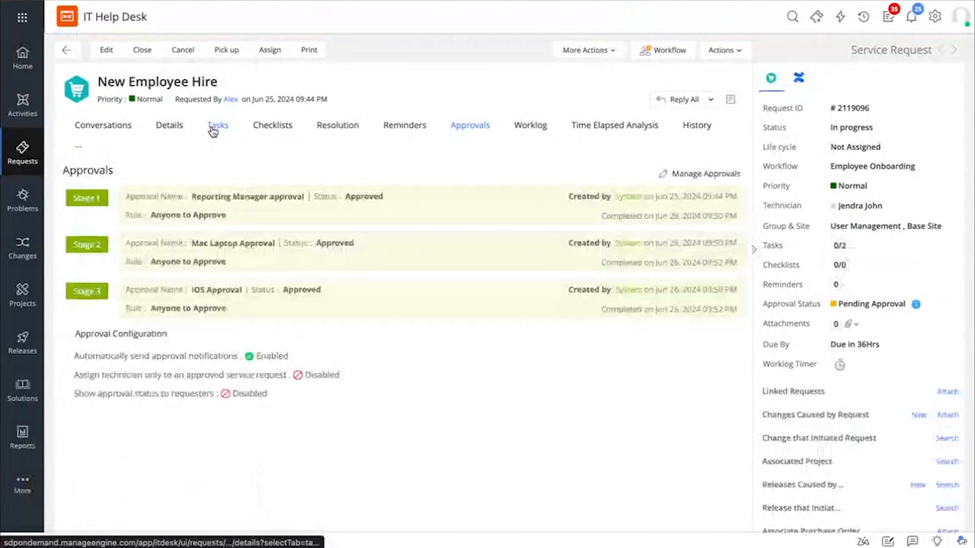
Close the request's Provide Laptop and Provide Mobile tasks together and check the request's status.
left_click(213, 129)
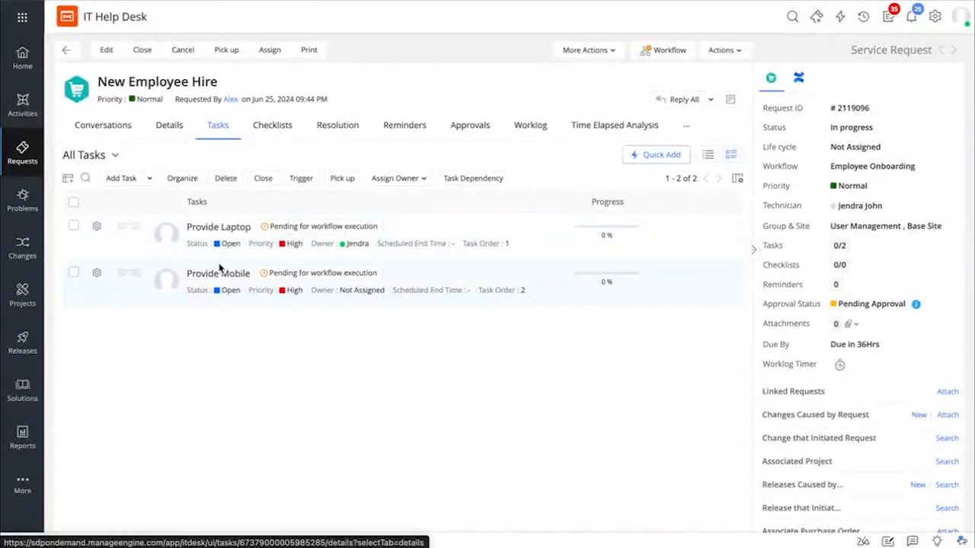
left_click(74, 205)
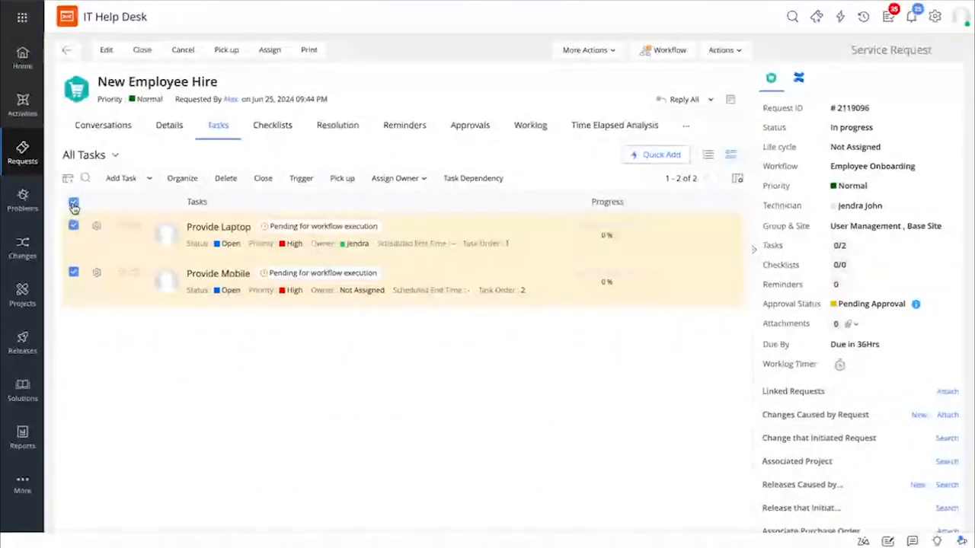
left_click(263, 178)
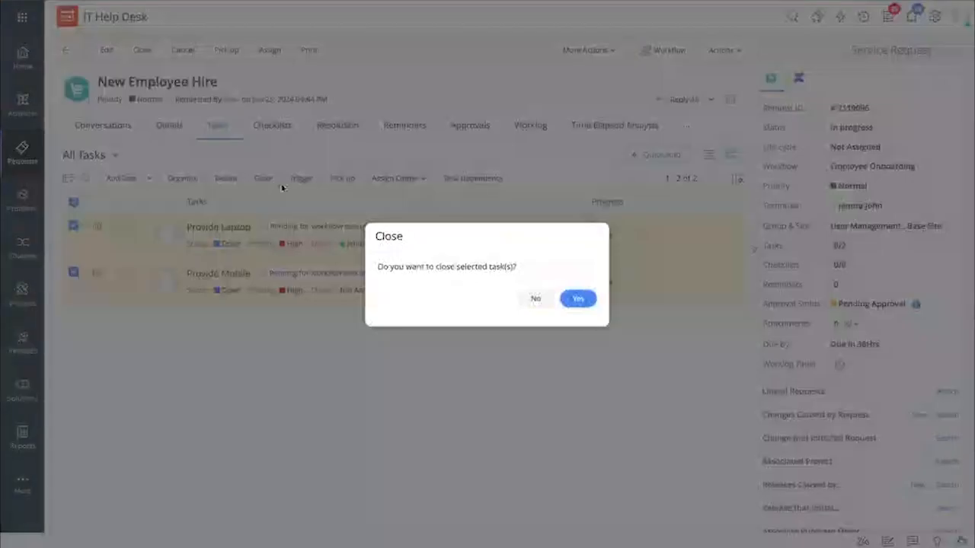
left_click(579, 300)
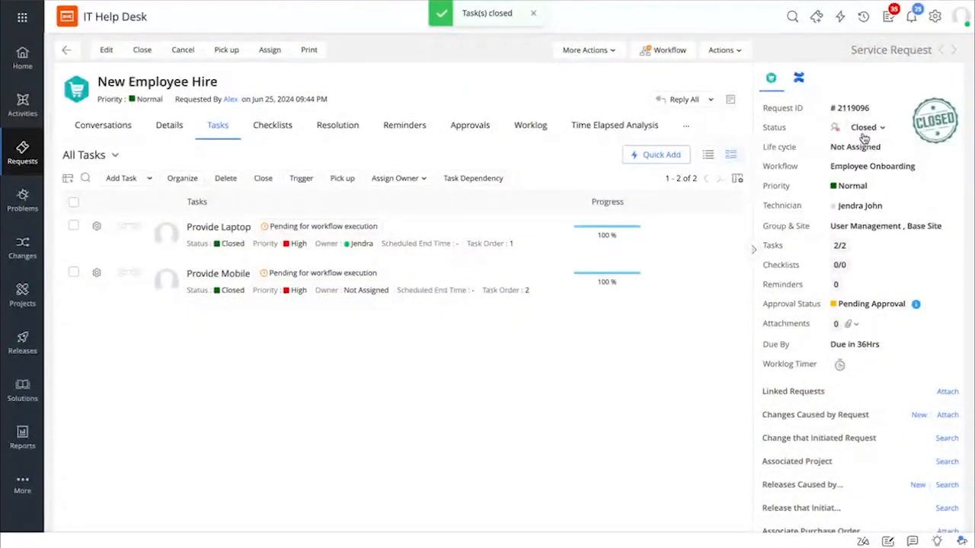
mouse_move(834, 128)
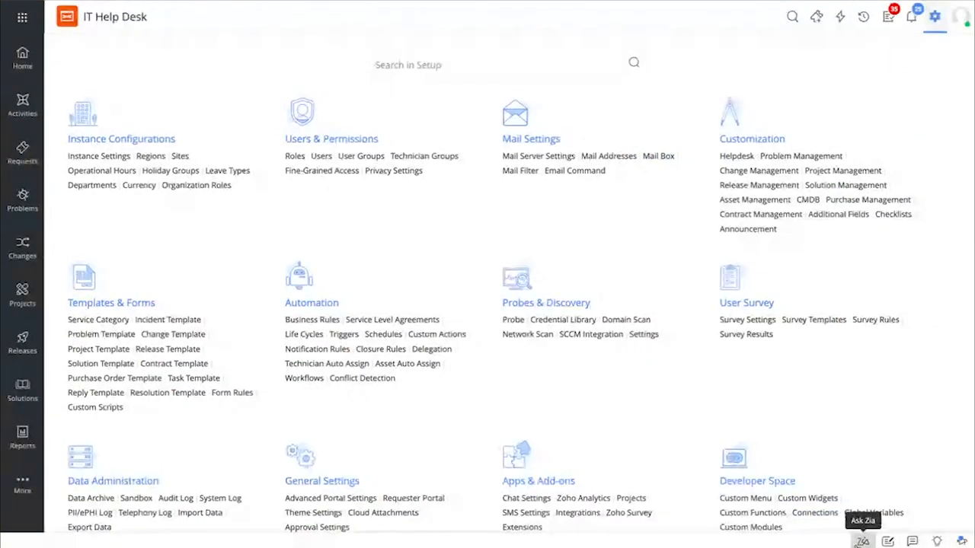
Open the Zia virtual agent and start an Ask ChatGPT conversation.
left_click(861, 542)
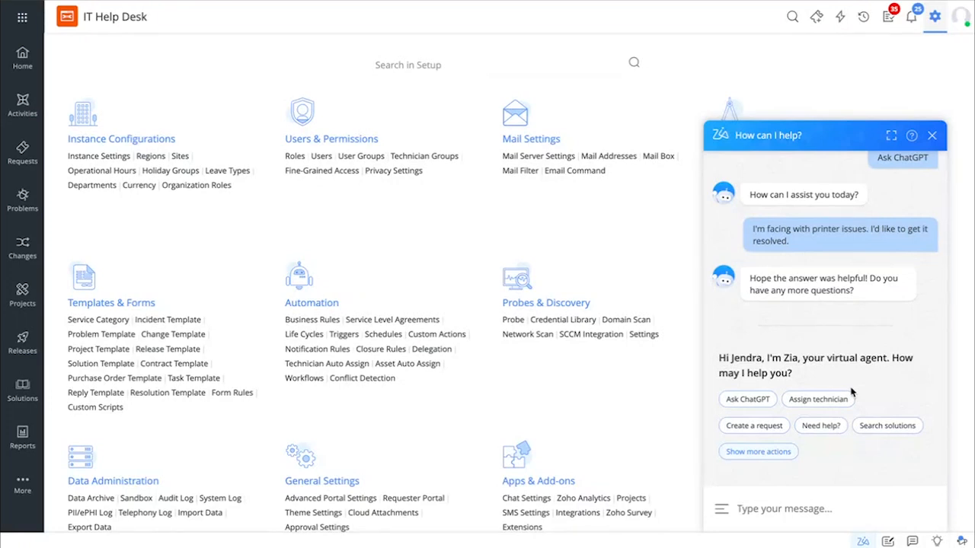
left_click(748, 400)
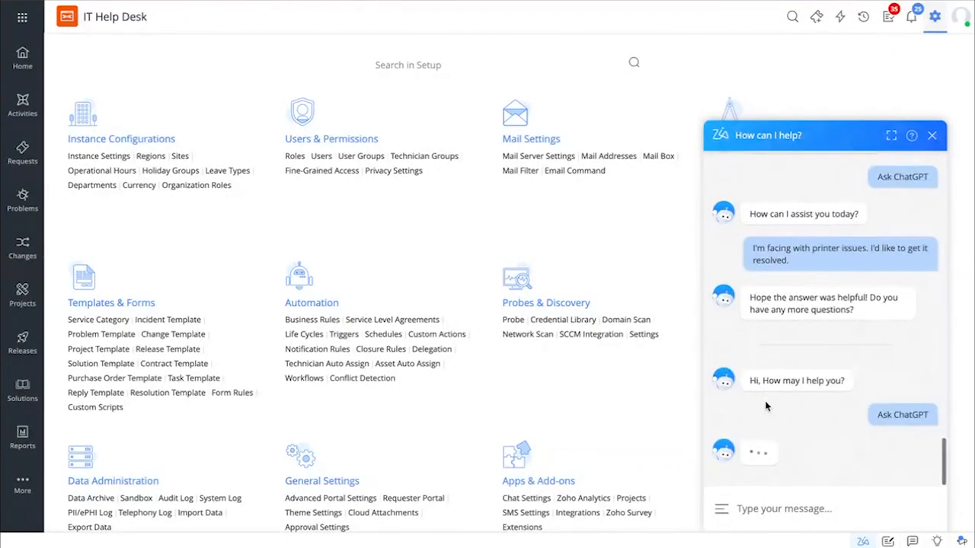
scroll(767, 407, "up", 1)
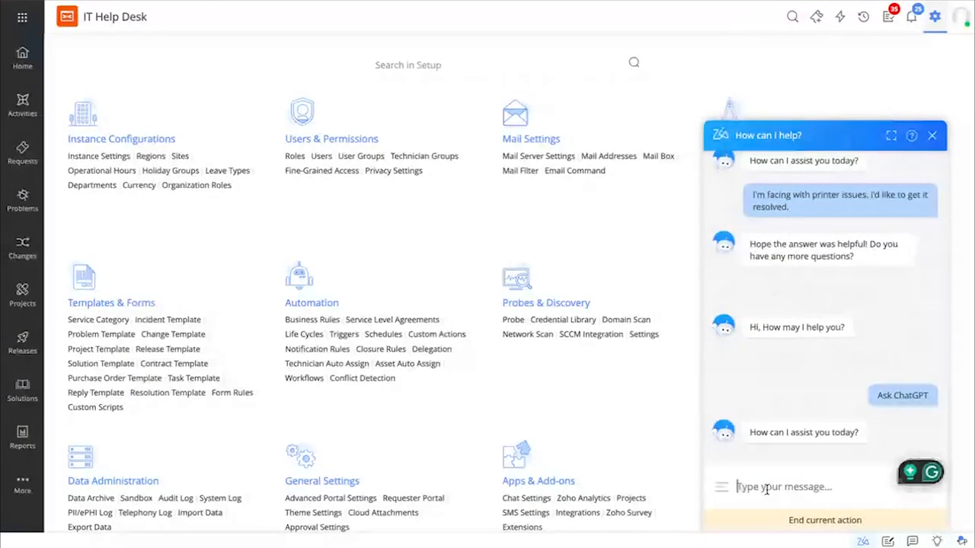
Ask Zia's ChatGPT "I'm facing issues with my printer. How to resolve it?" and close the chat.
type("I'")
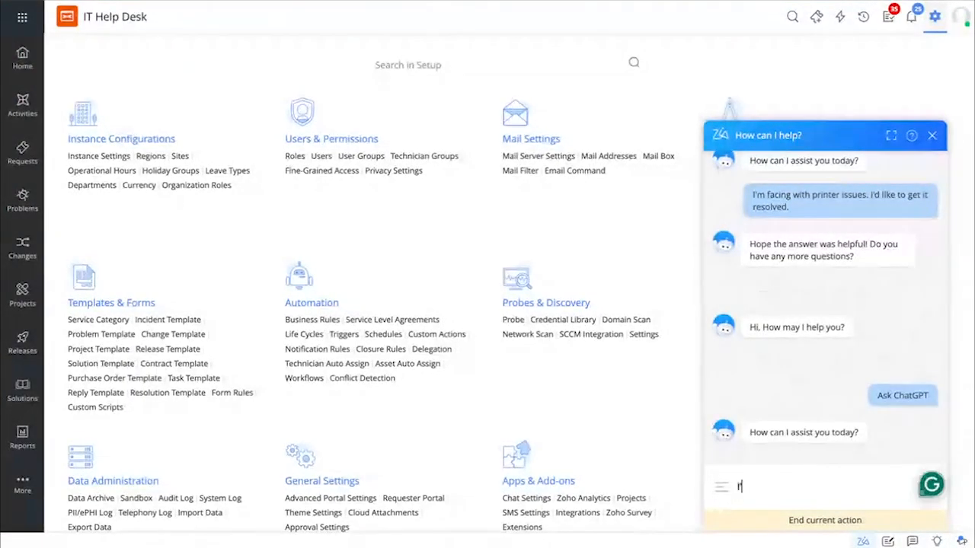
type("m facing is")
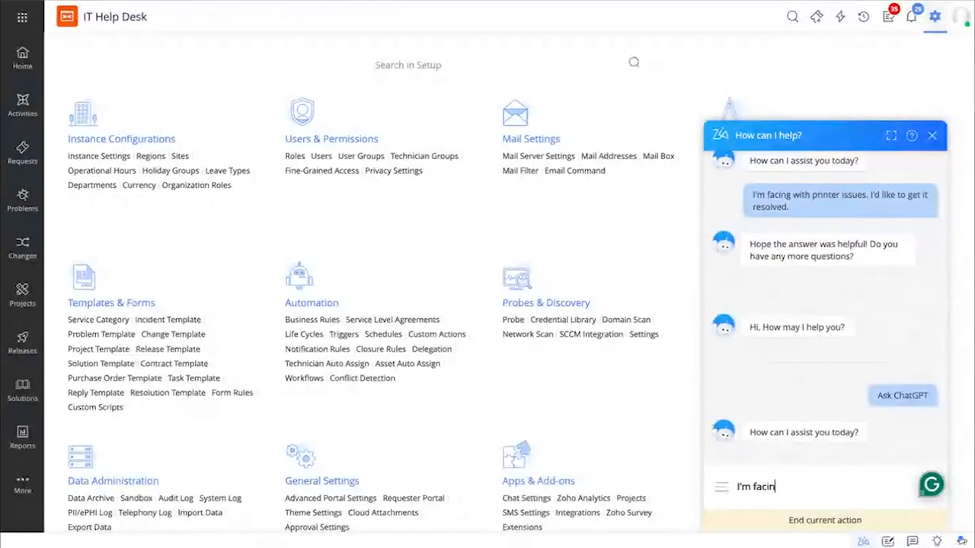
type("s qwith")
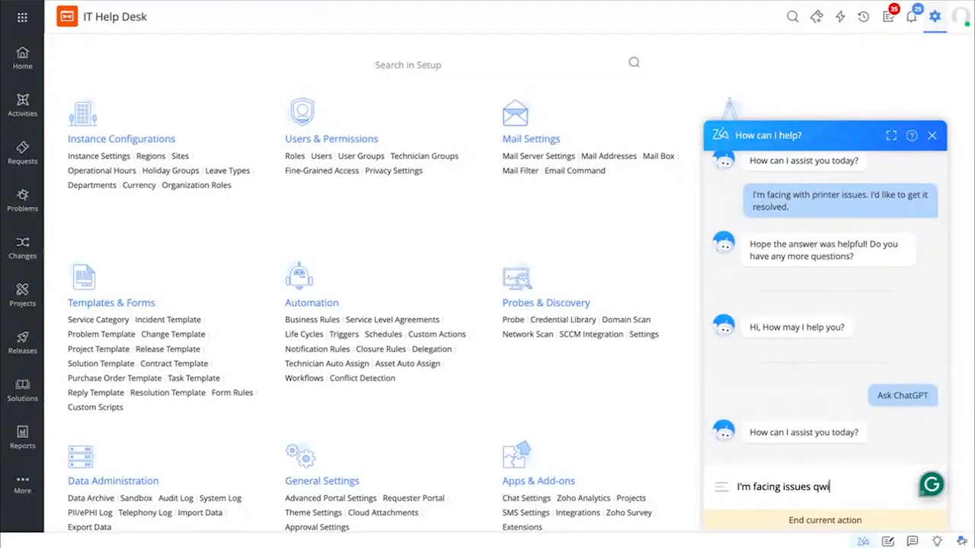
key("BackSpace")
key("BackSpace")
key("BackSpace")
key("BackSpace")
key("BackSpace")
type("with my printer. How")
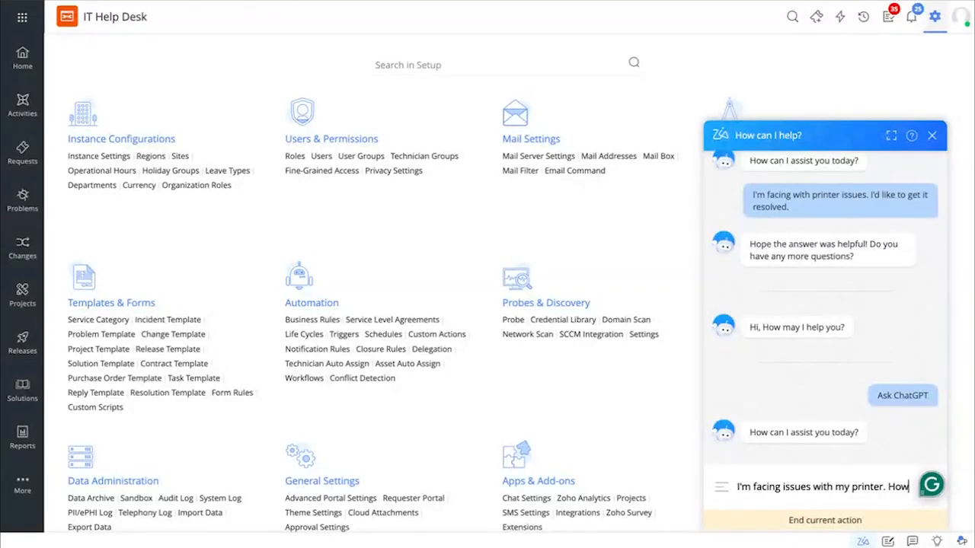
type(" to resolve")
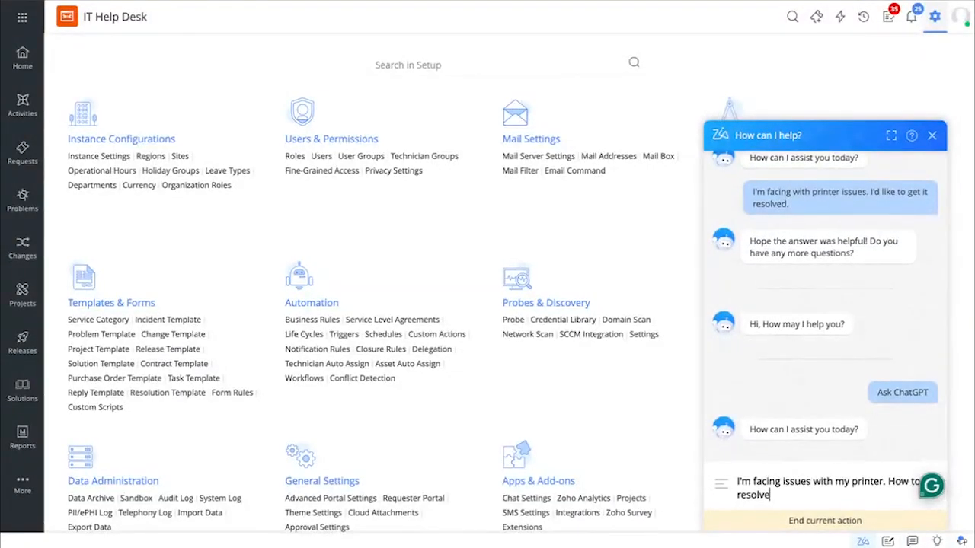
type(" it?")
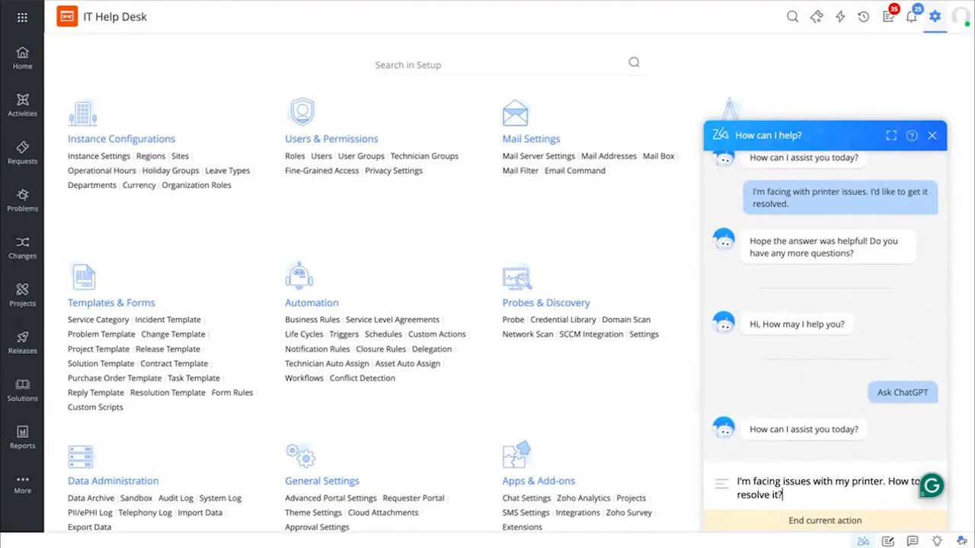
key("Return")
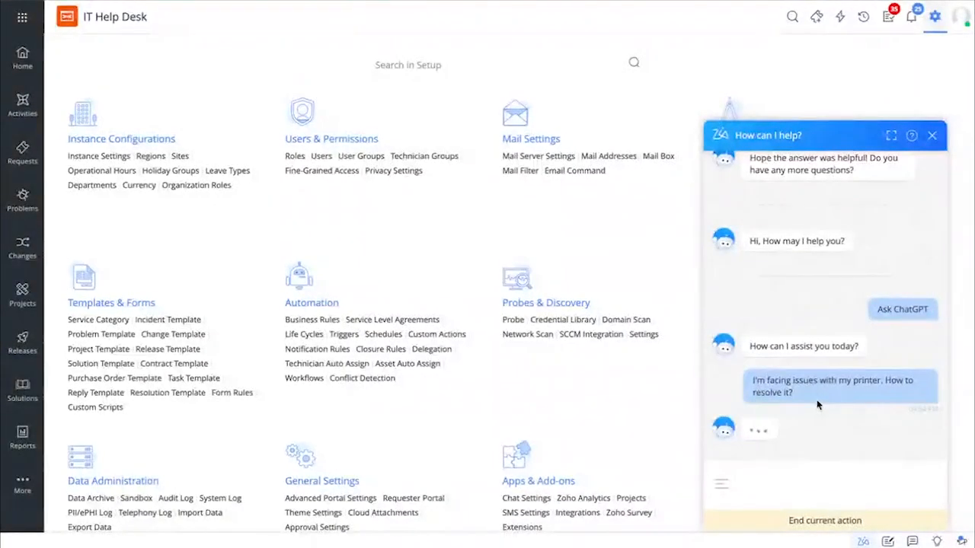
left_click(932, 137)
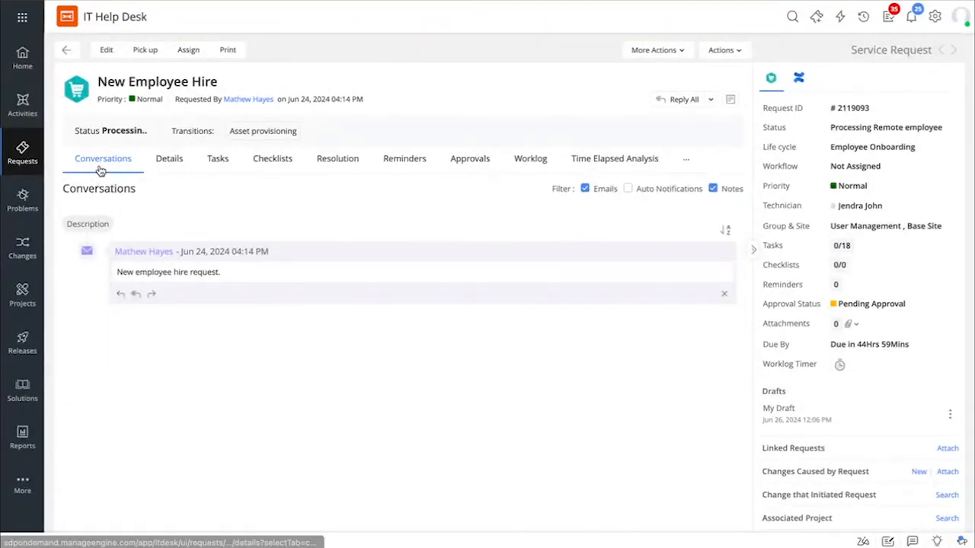
Start a reply-all on the New Employee Hire request, view Reply Assist's generate options for the whole reply text, and cancel the assistant.
left_click(724, 229)
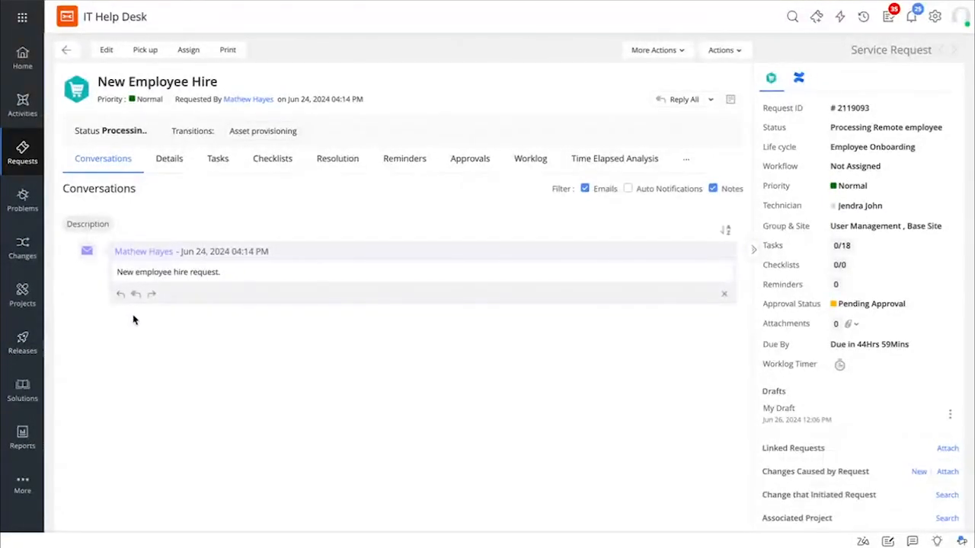
left_click(135, 296)
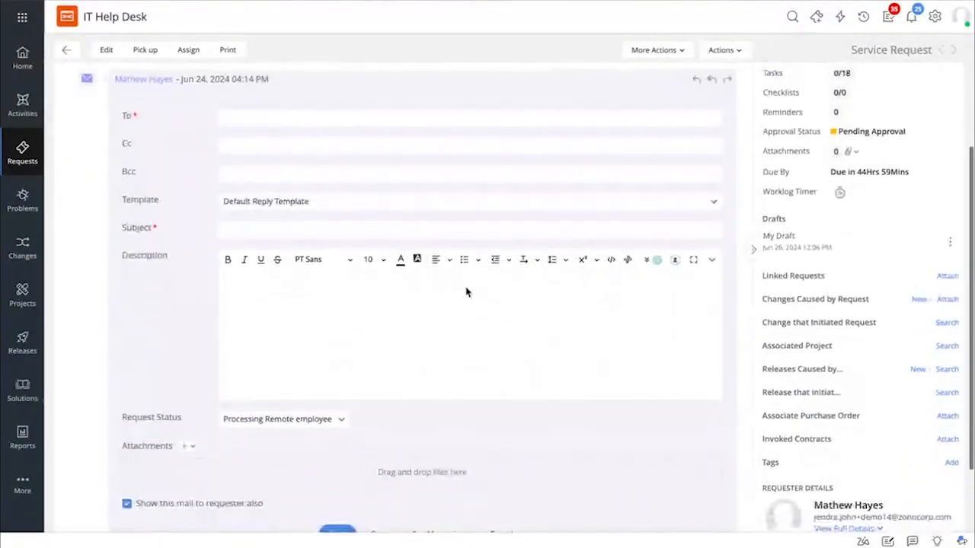
key("ctrl+a")
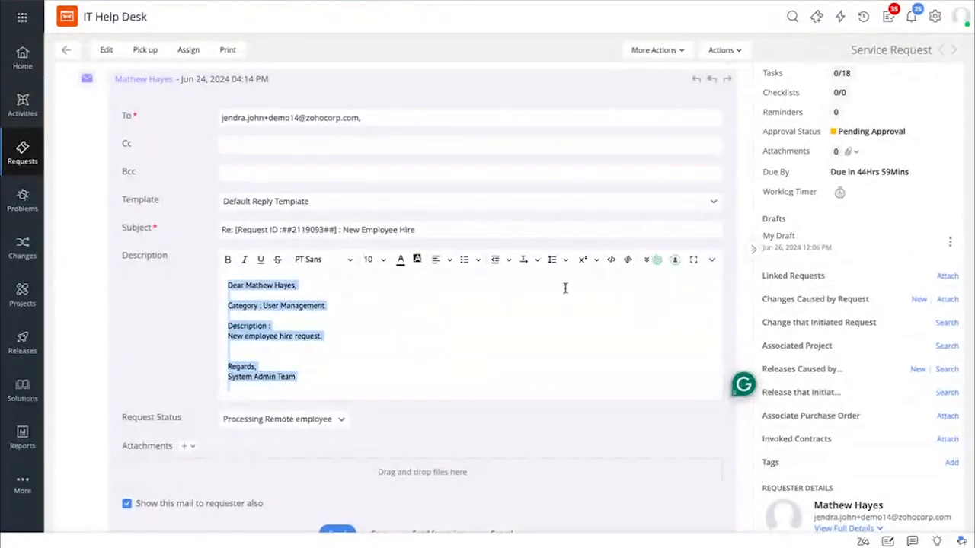
left_click(656, 262)
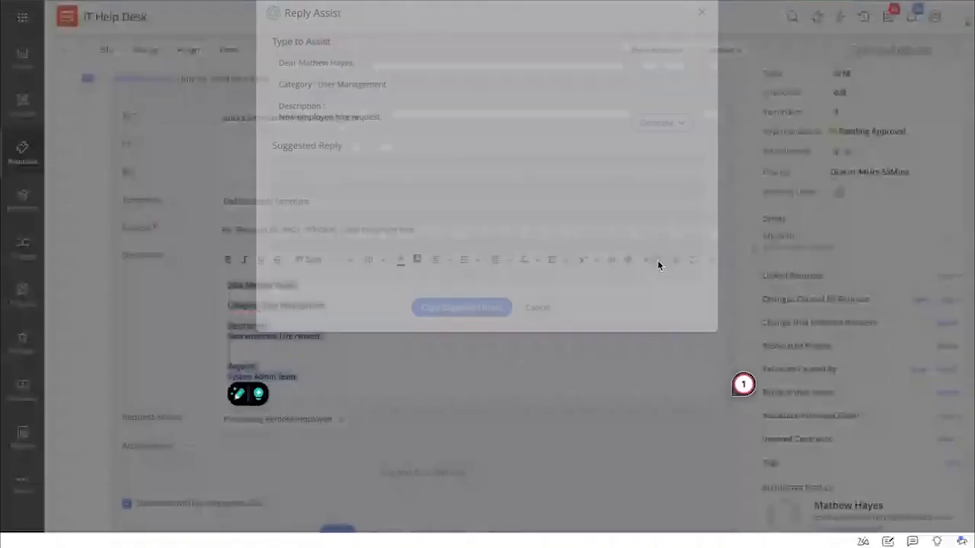
left_click(667, 125)
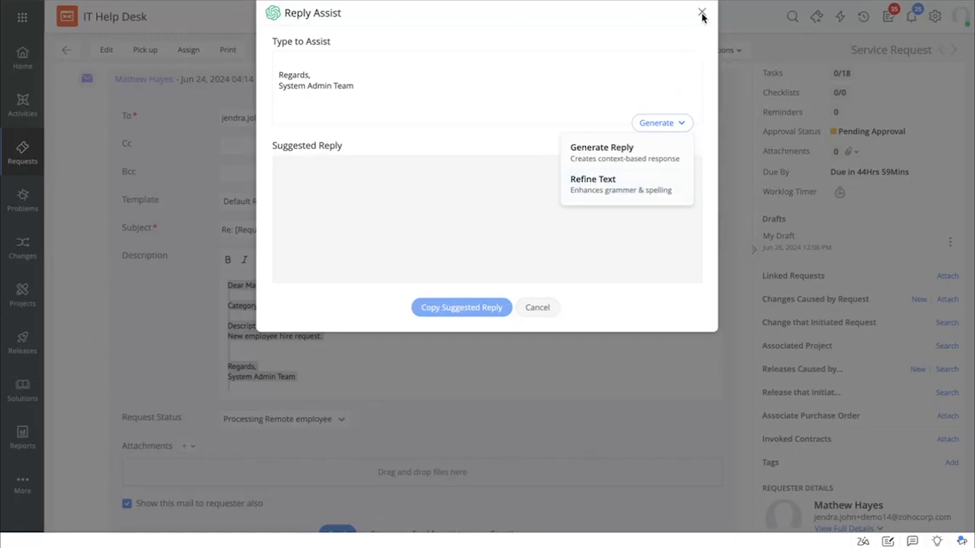
left_click(549, 303)
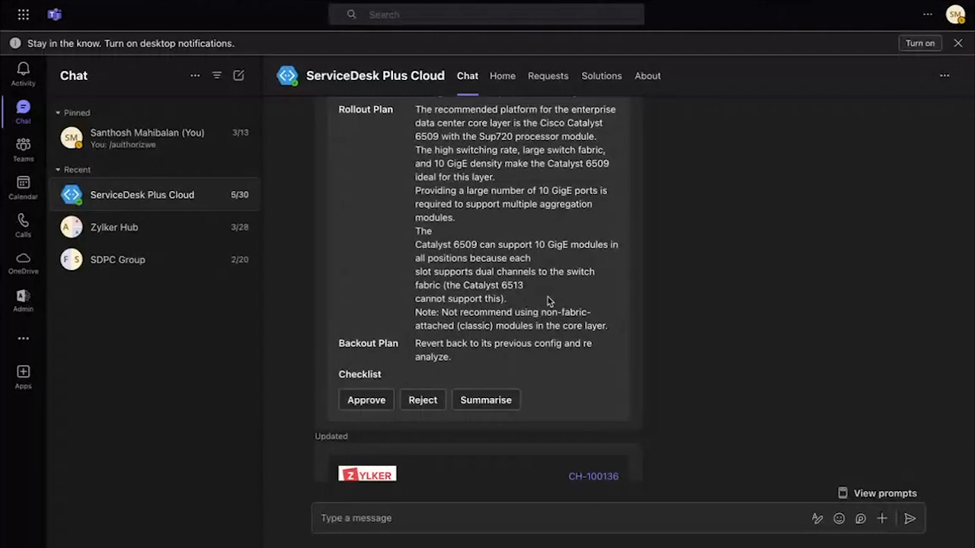
Switch to Microsoft Teams and look through the change details in the ServiceDesk Plus Cloud chat.
scroll(548, 301, "down", 2)
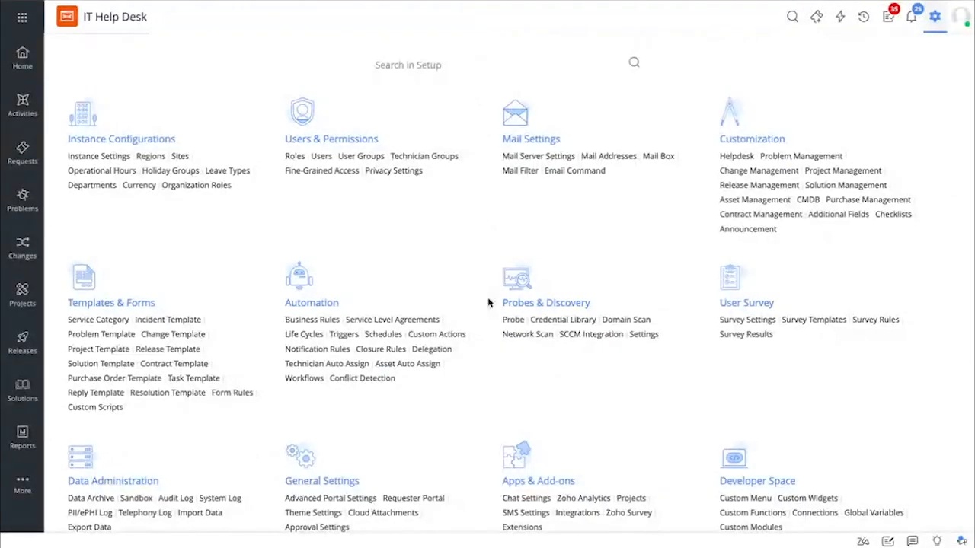
Return to the help desk setup and save the ChatGPT integration's configuration with Ask ChatGPT, Reply Assist and Microsoft Teams enabled.
scroll(492, 322, "down", 4)
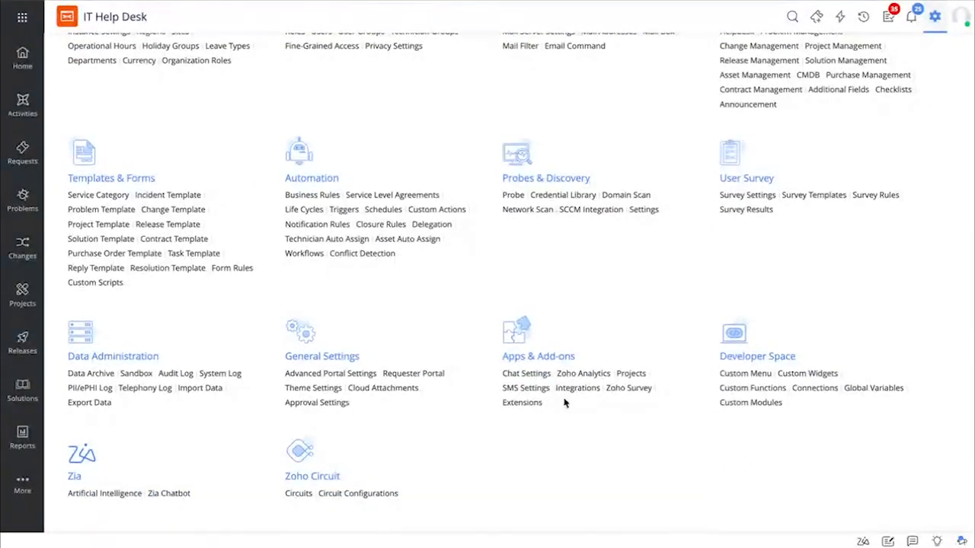
left_click(576, 390)
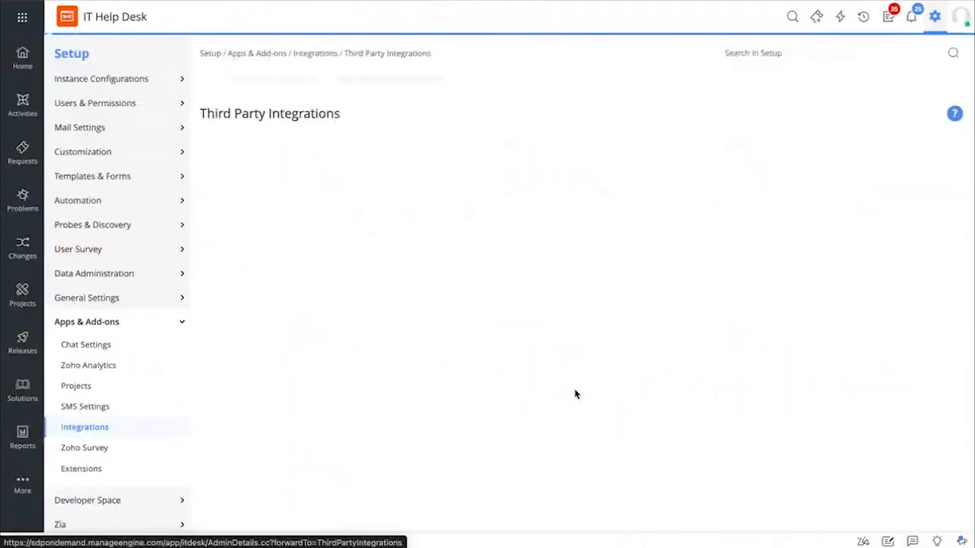
scroll(575, 394, "down", 5)
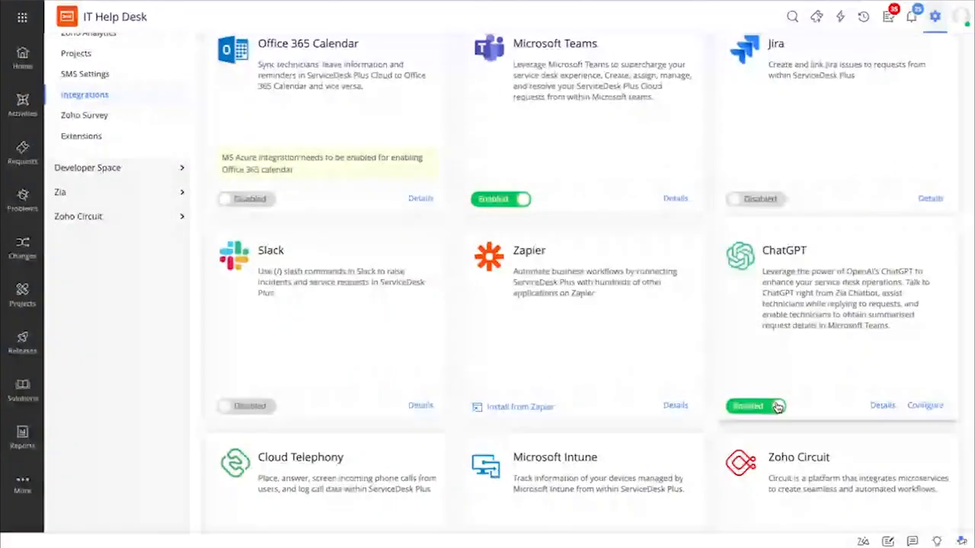
left_click(936, 409)
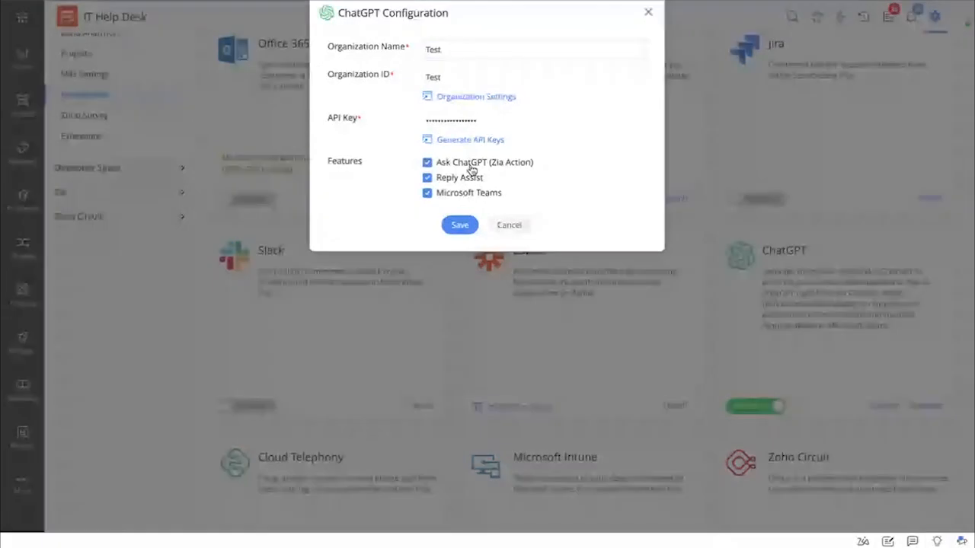
left_click(460, 226)
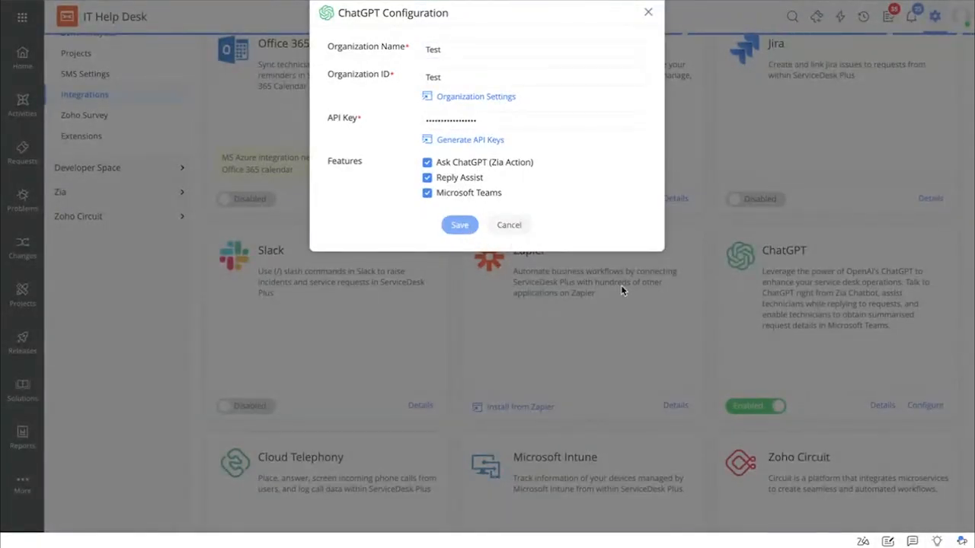
left_click(648, 14)
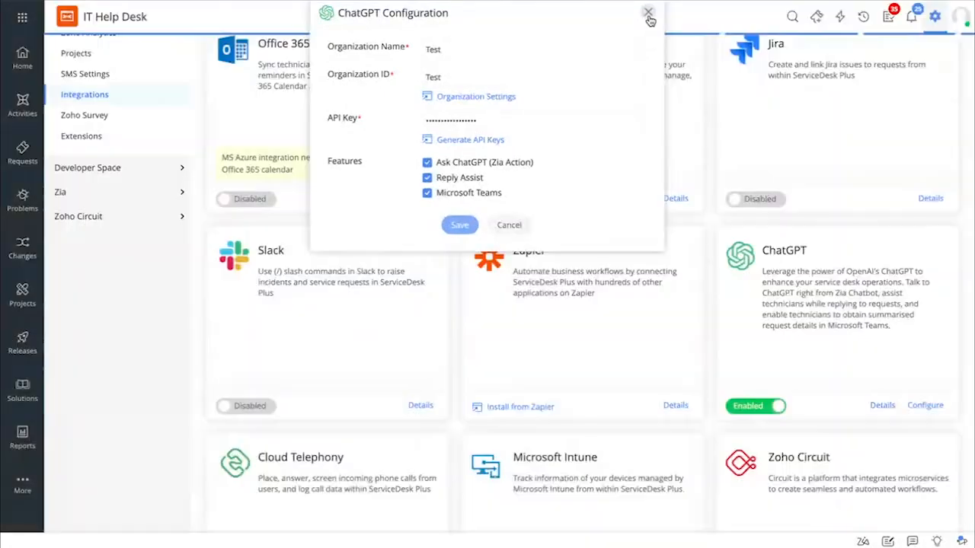
Examine the ChatGPT integration's details and usage statistics, including the user and time filter choices, and close them.
left_click(882, 407)
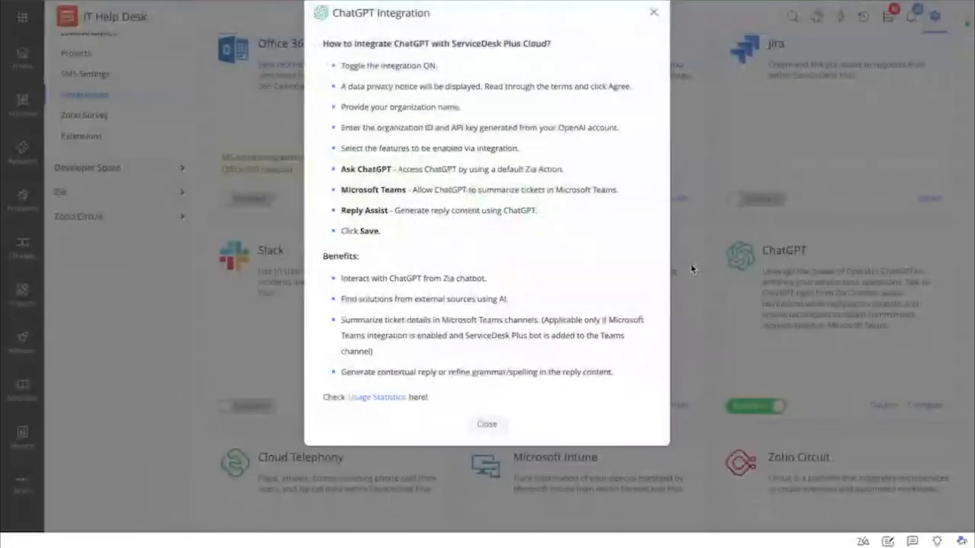
left_click(391, 397)
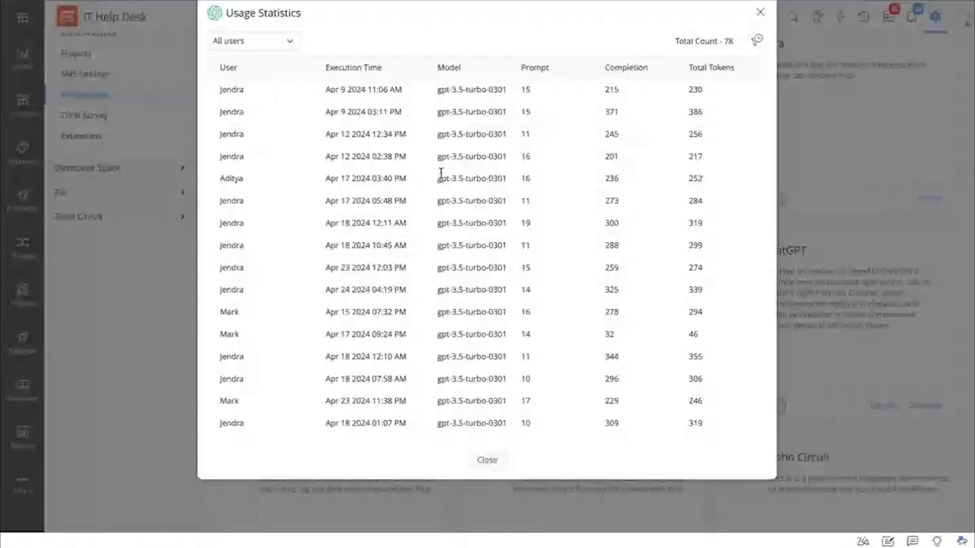
left_click(276, 42)
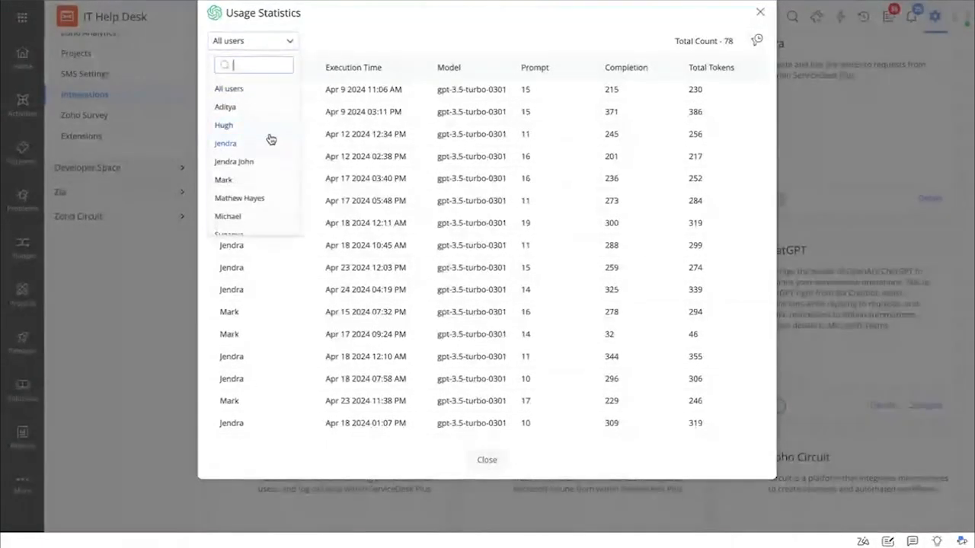
left_click(756, 42)
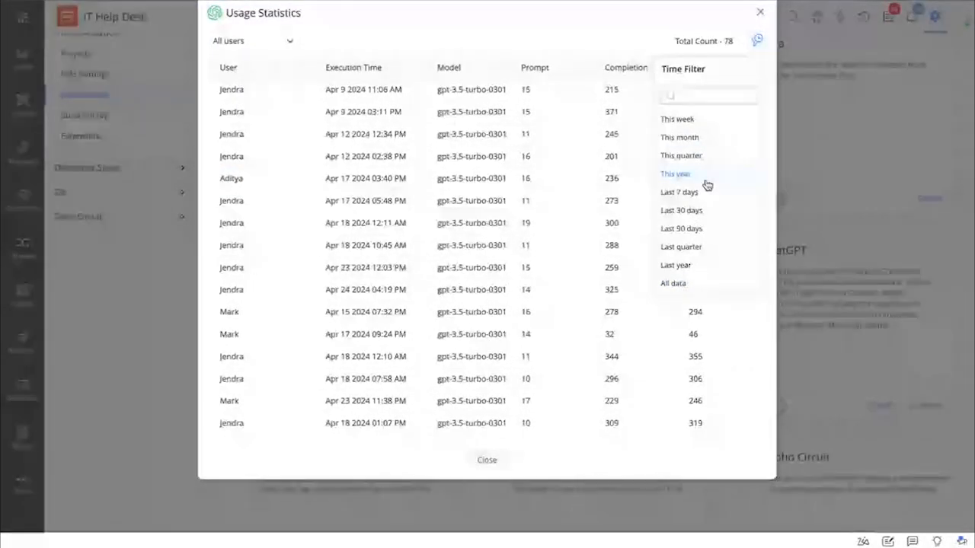
left_click(760, 14)
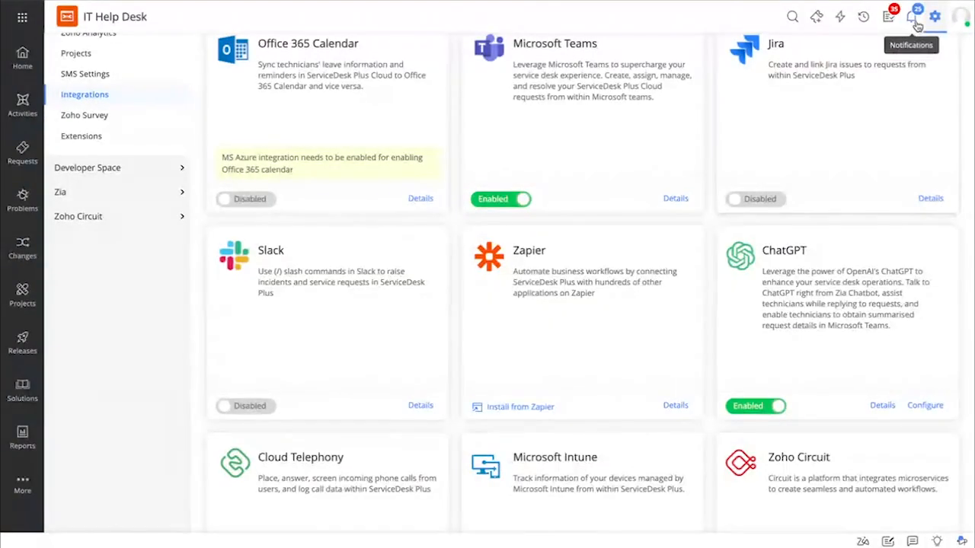
Open Zia's Artificial Intelligence settings and review the Approve phrases in the Auto Approval configuration.
left_click(936, 17)
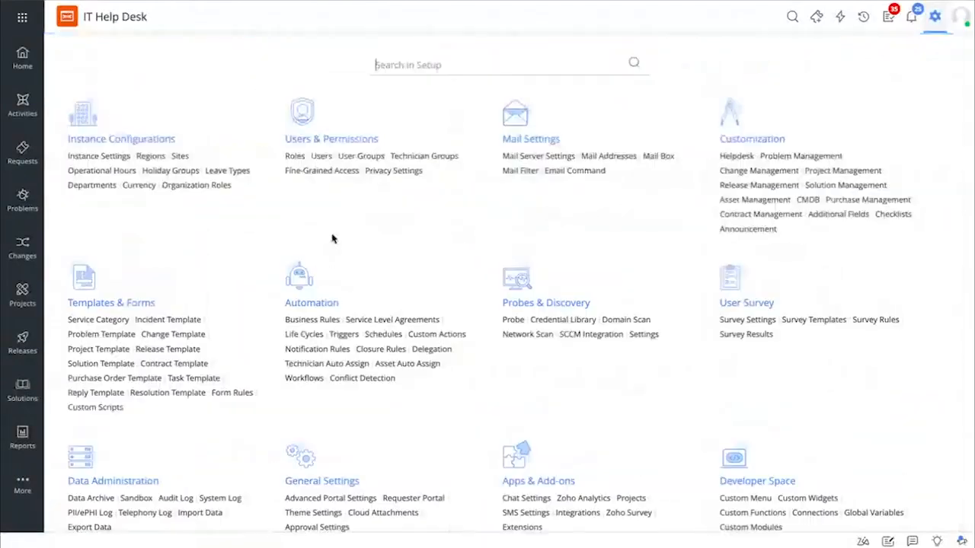
scroll(236, 388, "down", 2)
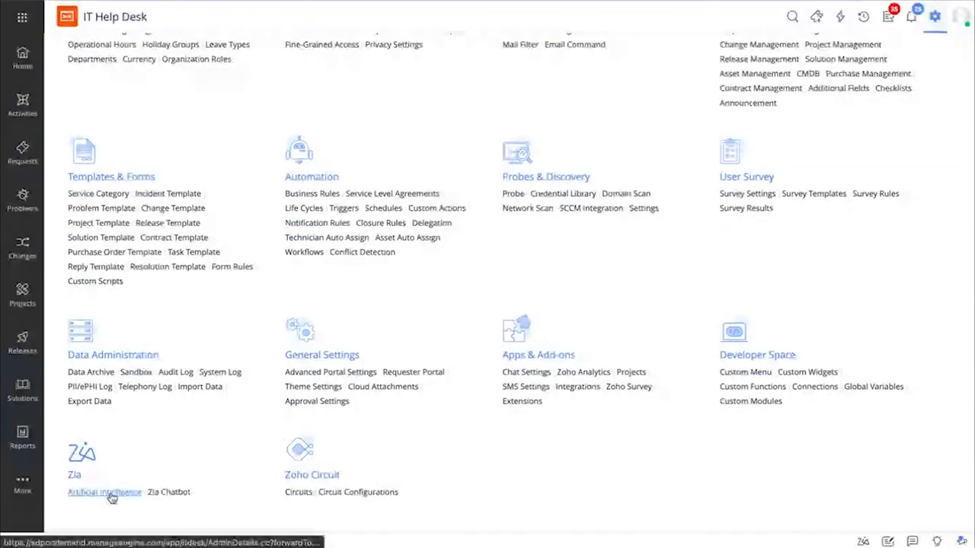
left_click(110, 495)
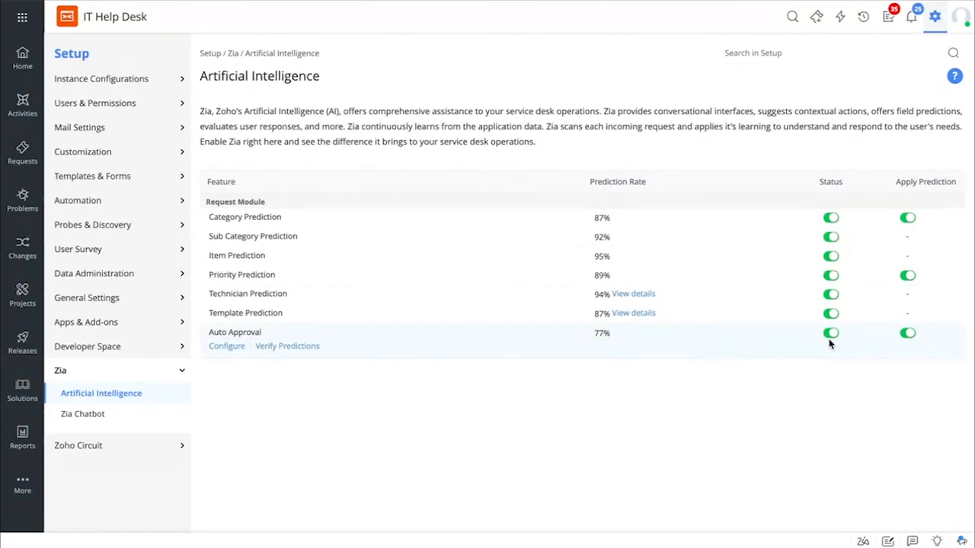
left_click_drag(834, 339, 518, 360)
left_click(228, 348)
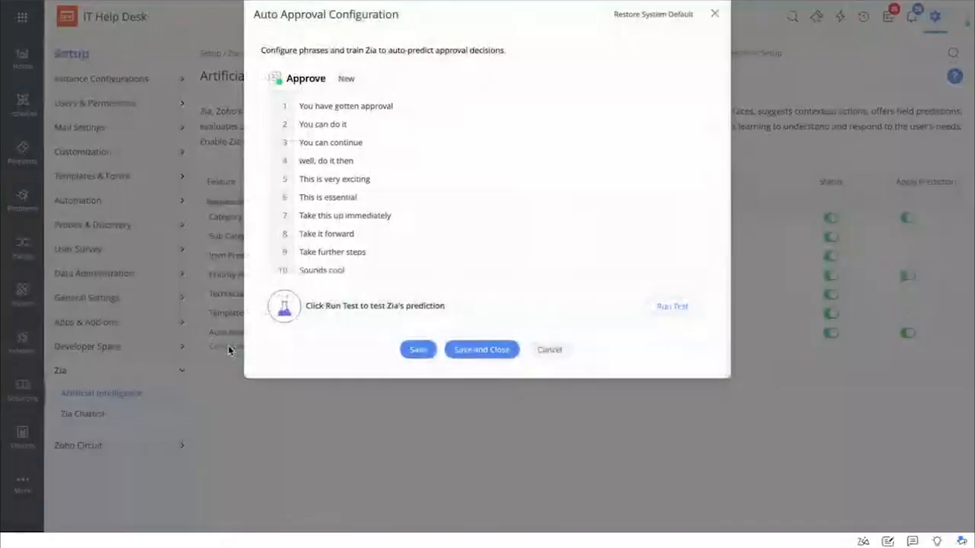
scroll(474, 189, "down", 1)
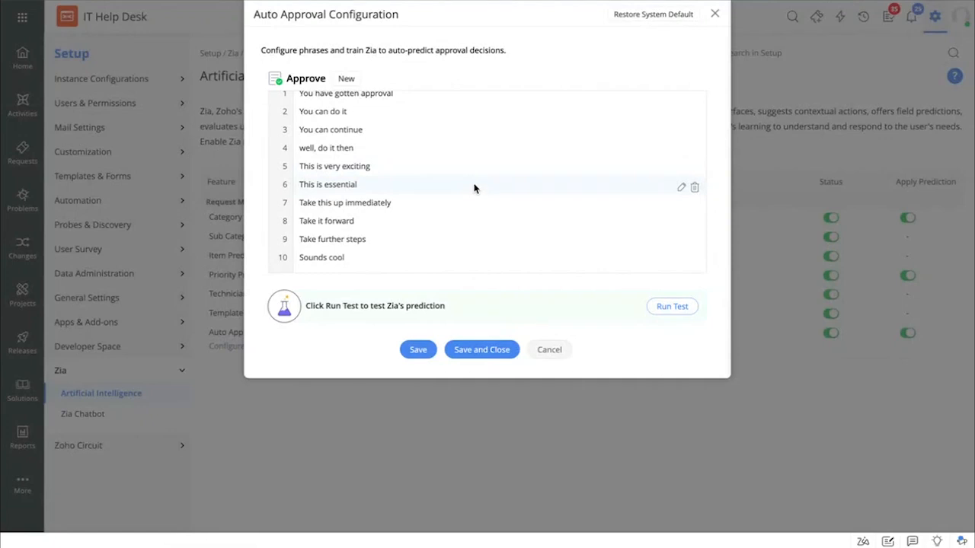
scroll(475, 189, "up", 1)
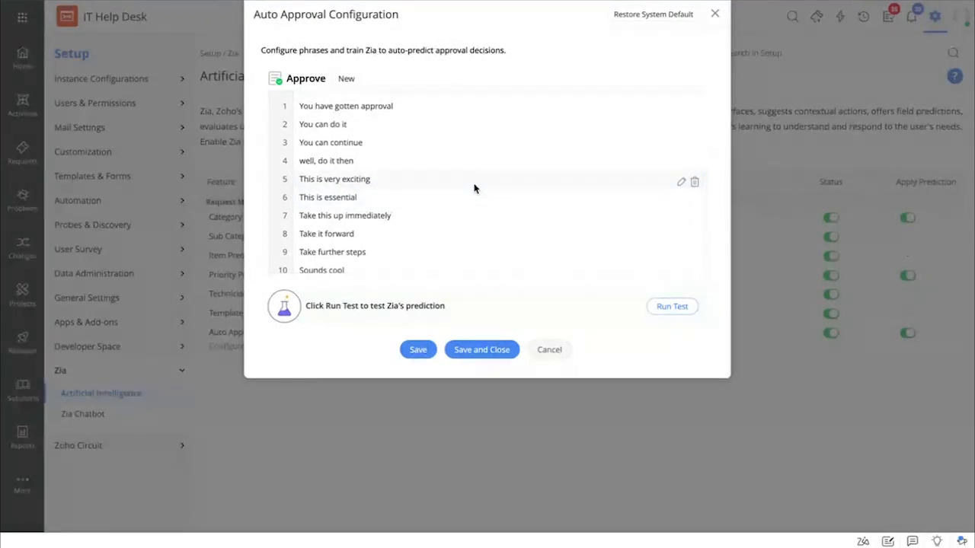
Run an Auto Approval prediction test with the phrase "good to go".
left_click(662, 308)
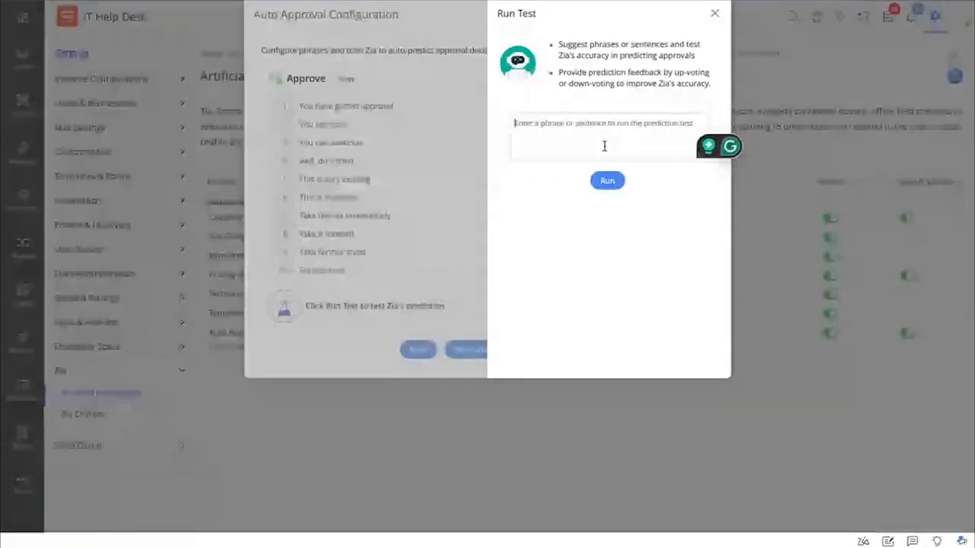
type("good t")
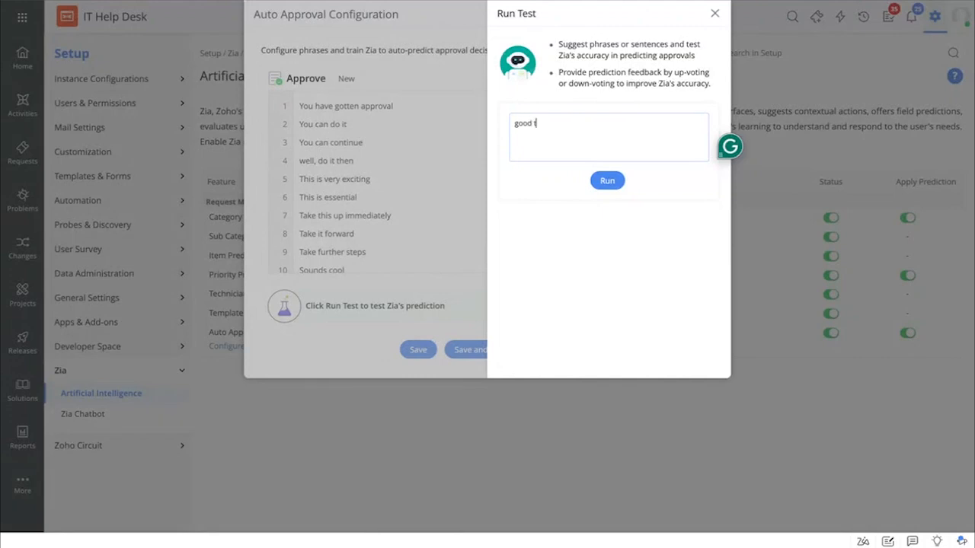
type("o go")
left_click(609, 181)
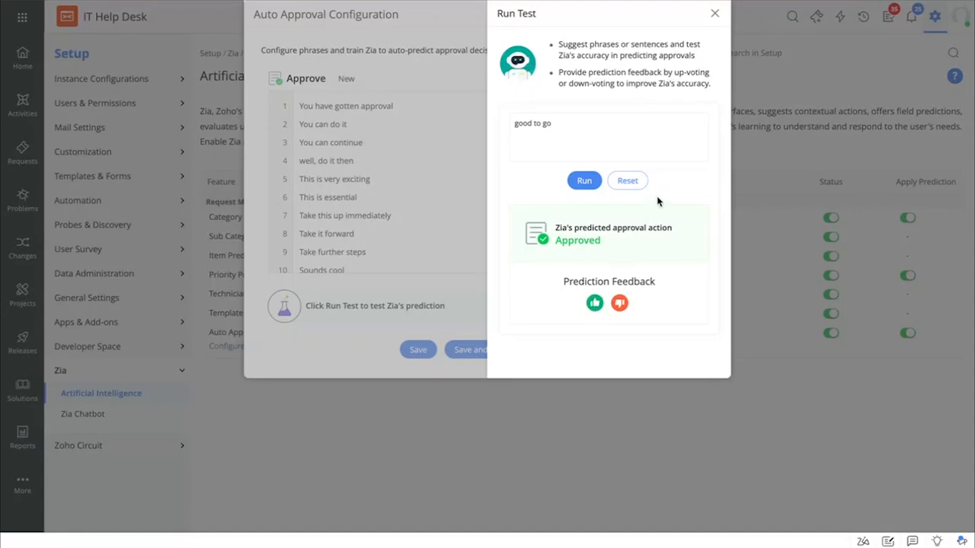
Close the Auto Approval prediction test and its configuration to return to Zia's feature list.
left_click(715, 16)
left_click(714, 17)
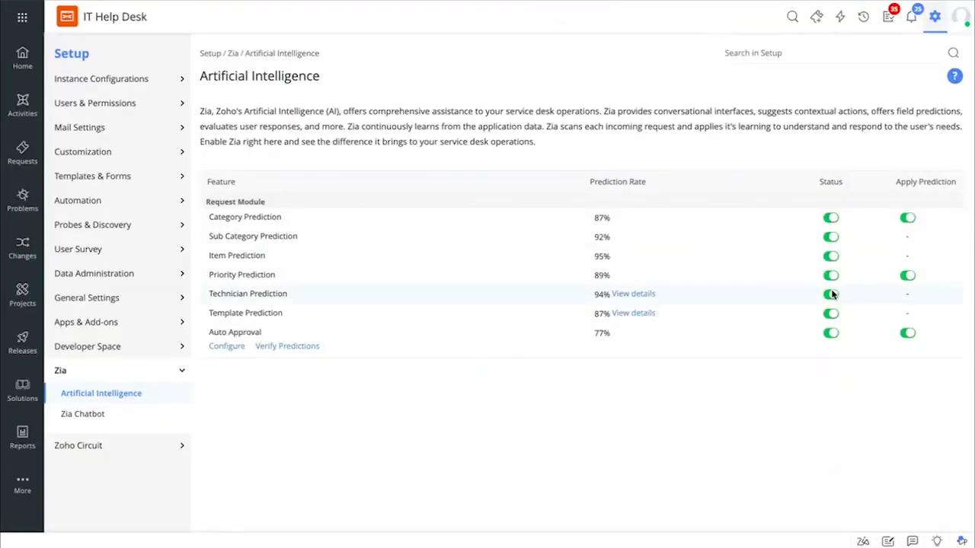
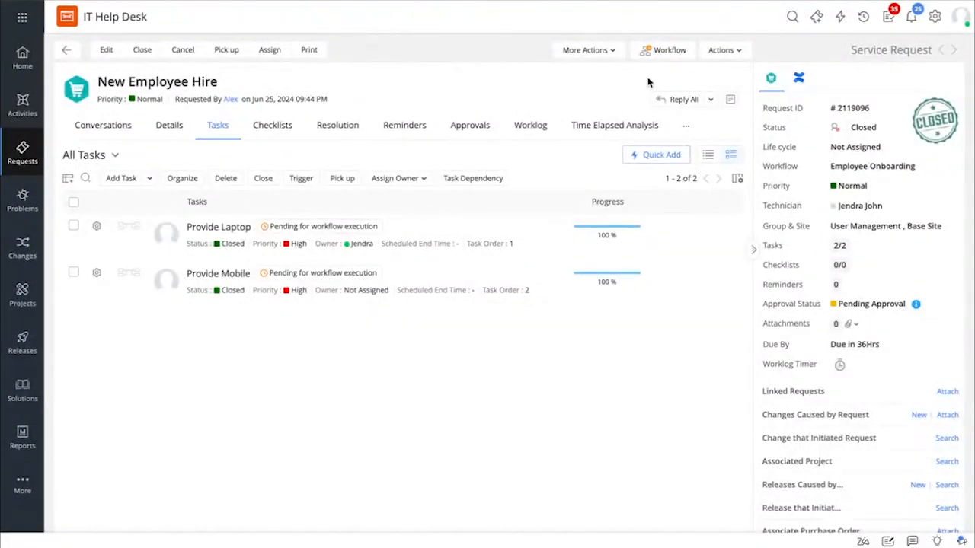
Open the share options of the New Employee Hire request, review the user categories it can be shared with, and cancel.
left_click(720, 52)
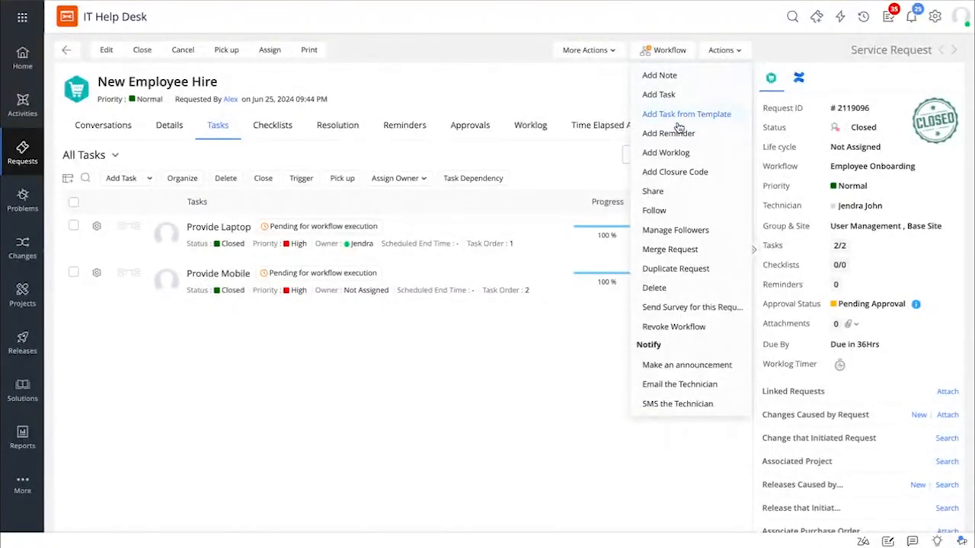
left_click(668, 191)
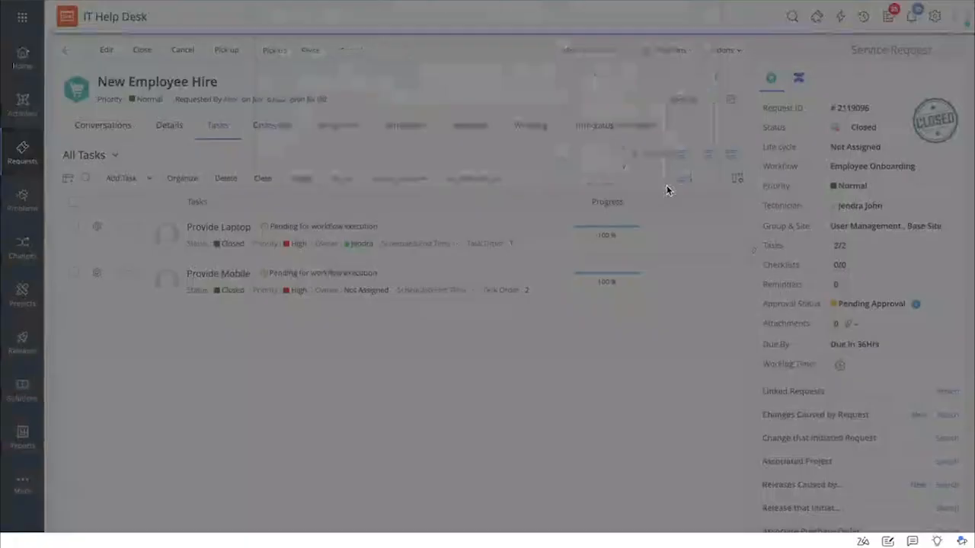
left_click(474, 39)
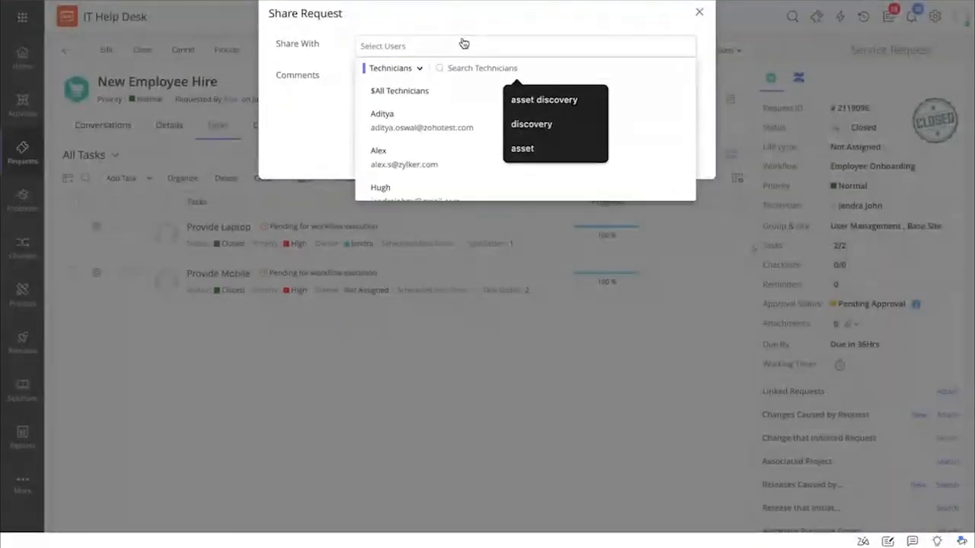
left_click(402, 70)
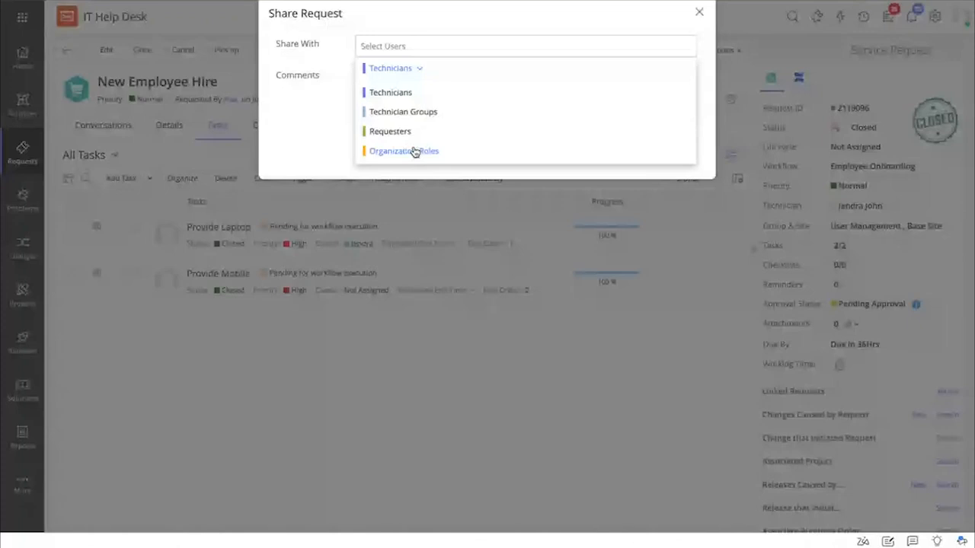
left_click(338, 134)
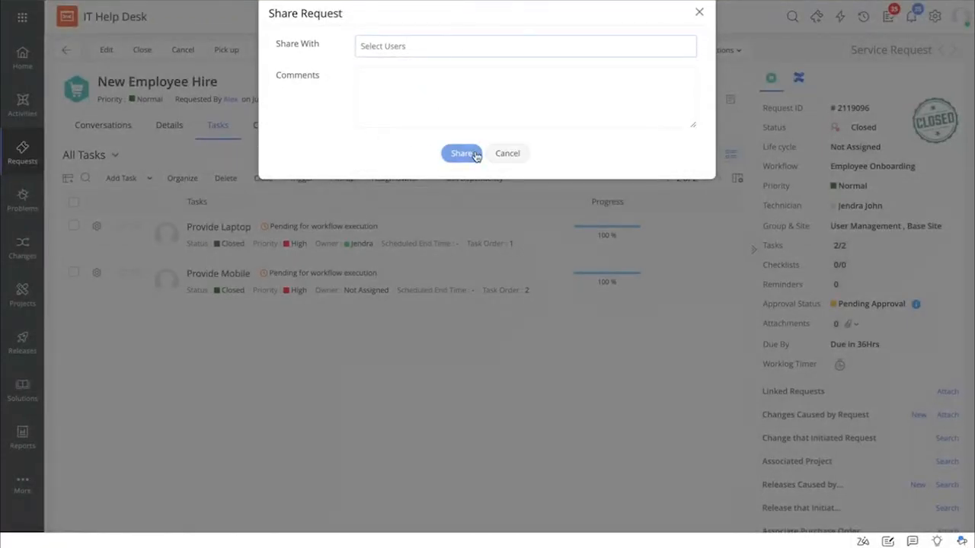
left_click(501, 156)
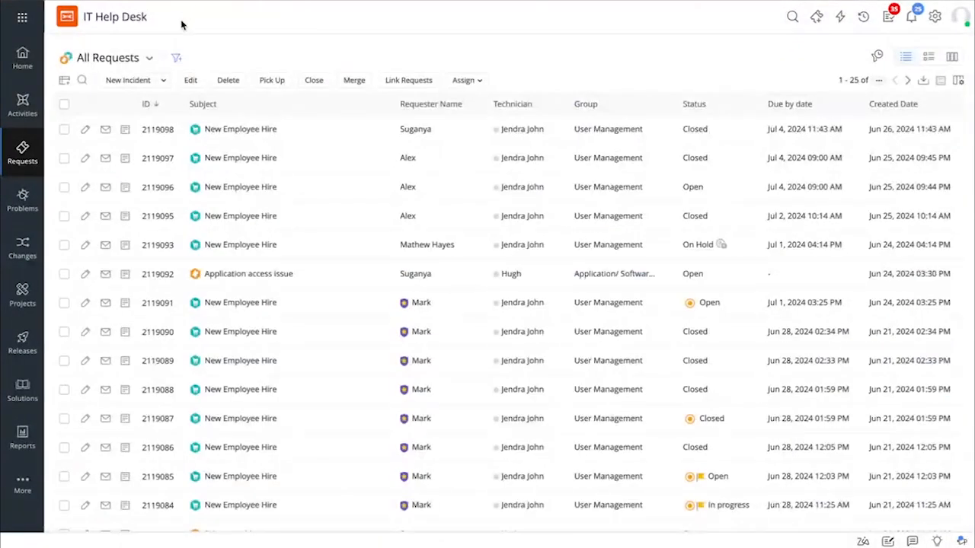
Look through the available request views, including group views, public views and request types.
left_click(133, 56)
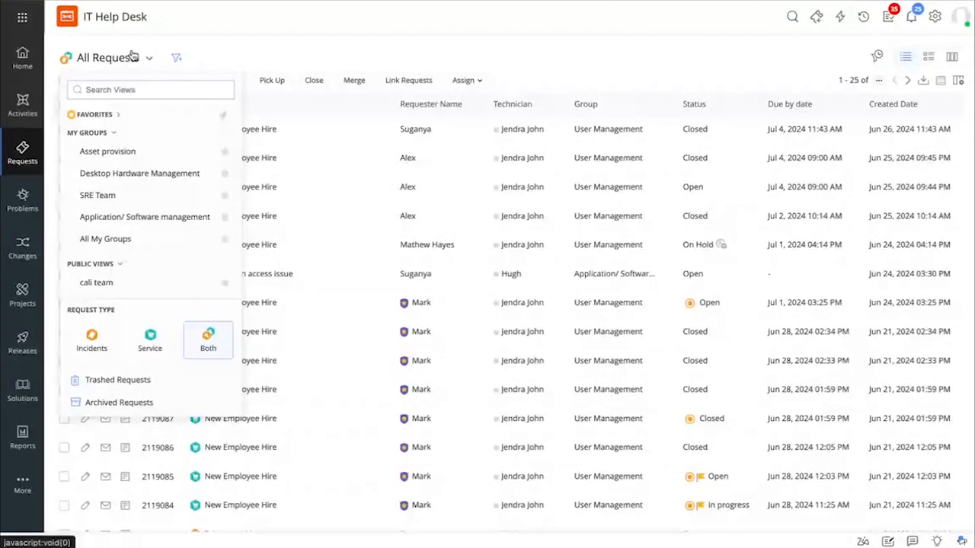
scroll(137, 253, "down", 5)
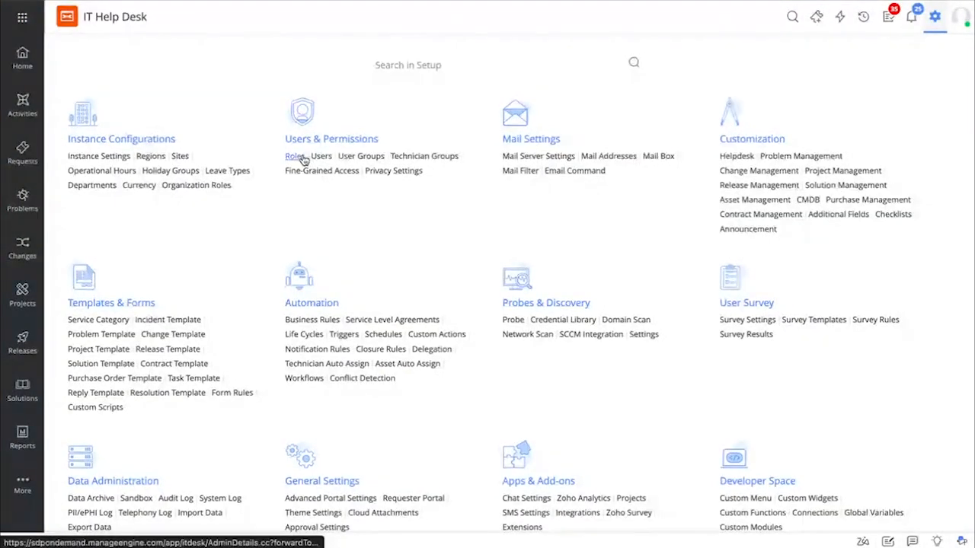
Start a new role under Users & Permissions and grant it the Share Request permission in the advanced request permissions.
left_click(296, 156)
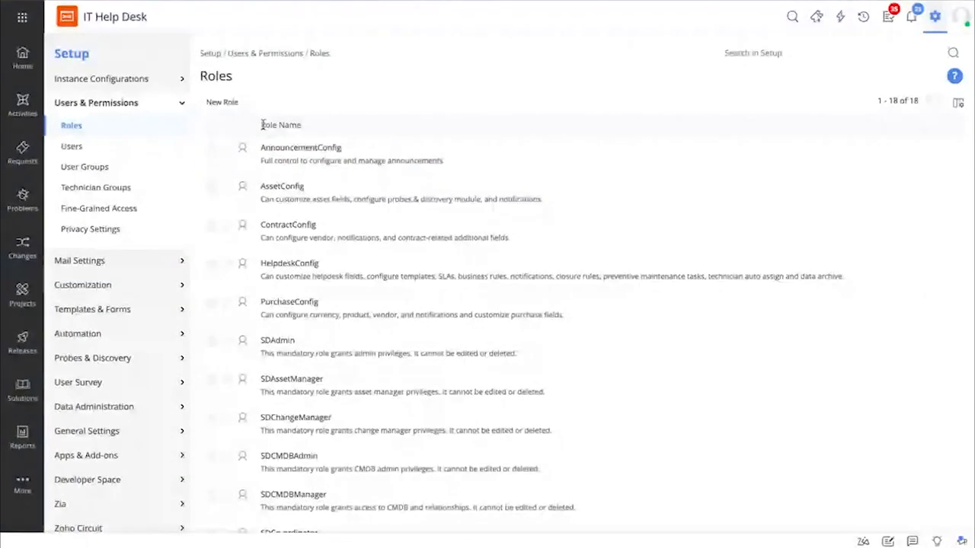
left_click(228, 103)
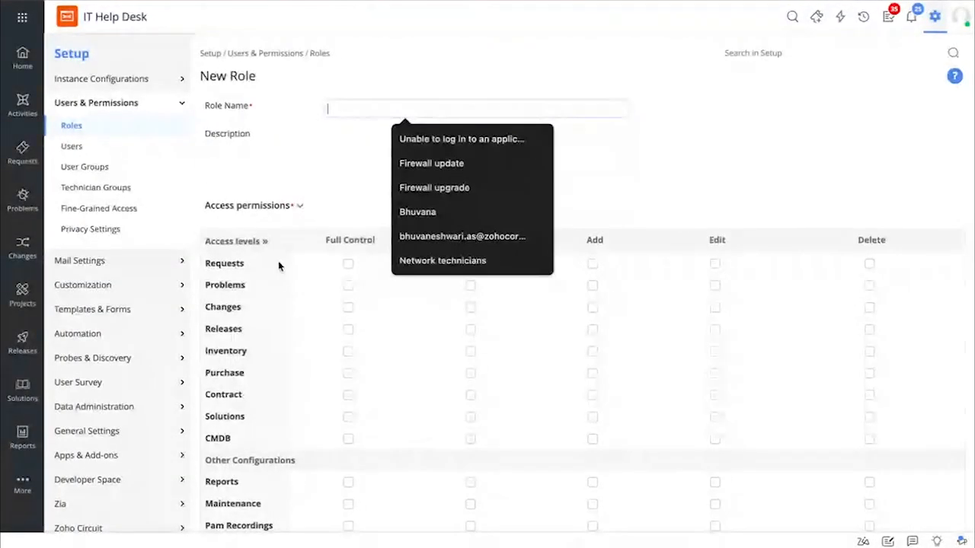
scroll(275, 260, "down", 2)
left_click(267, 470)
scroll(266, 473, "down", 5)
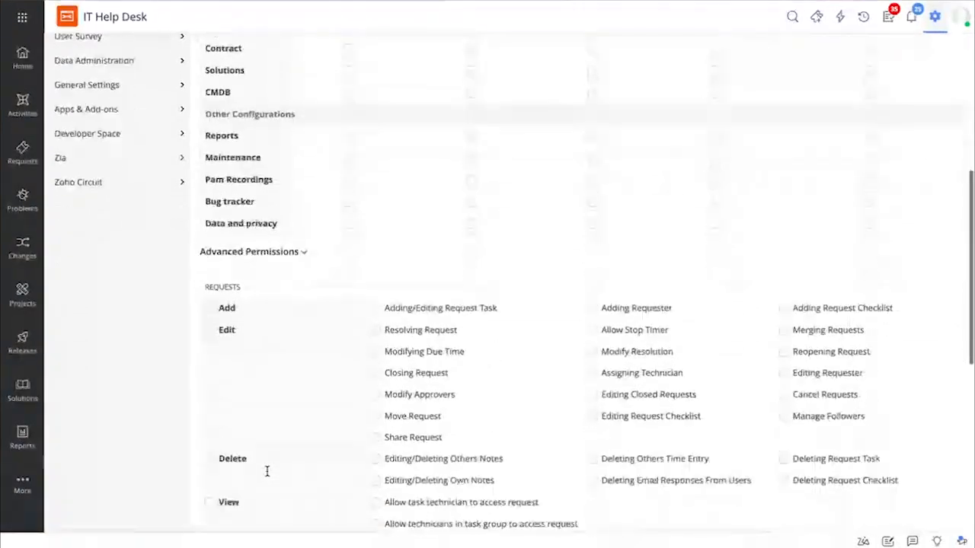
left_click(376, 332)
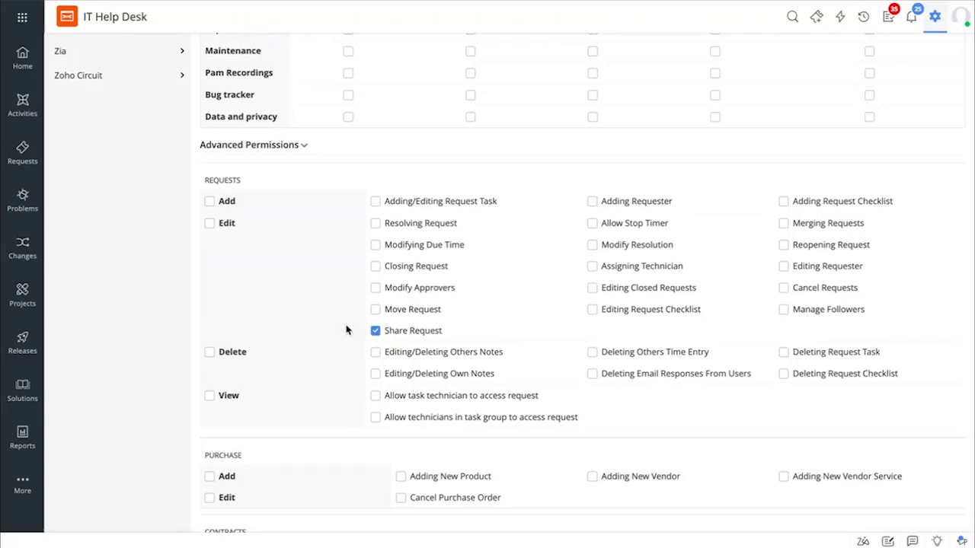
scroll(342, 325, "up", 2)
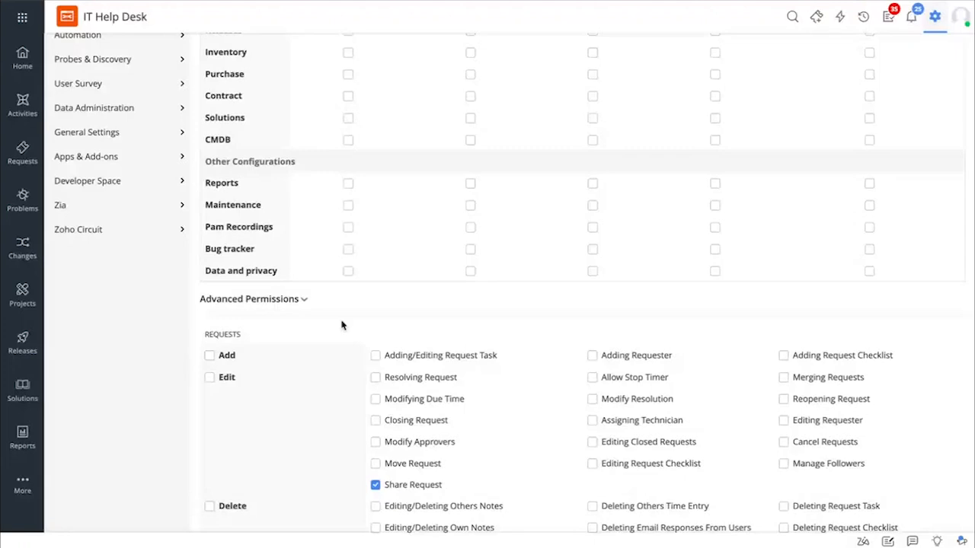
scroll(135, 194, "up", 2)
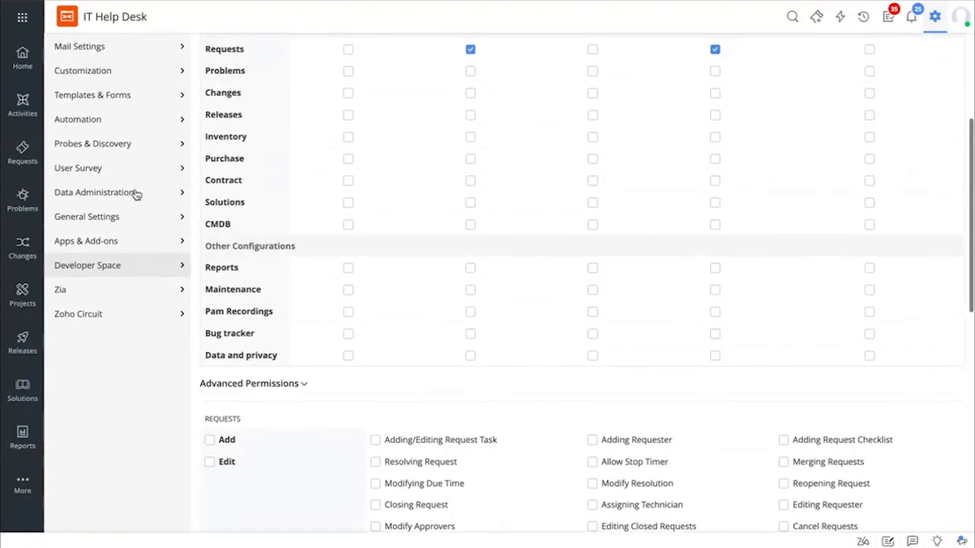
Open the request notification rules and locate the rule that notifies users when a request is shared with them.
left_click(122, 131)
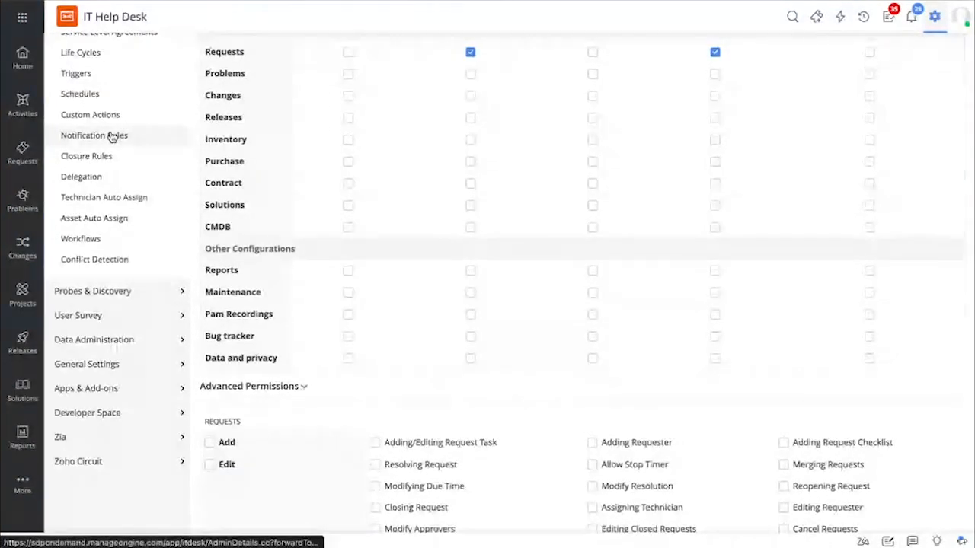
left_click(112, 136)
scroll(362, 273, "down", 2)
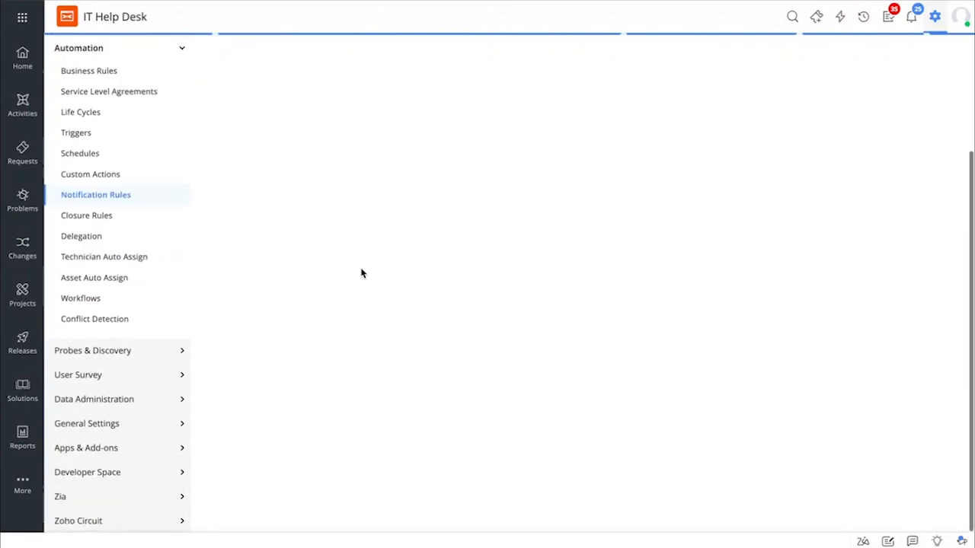
scroll(361, 274, "down", 15)
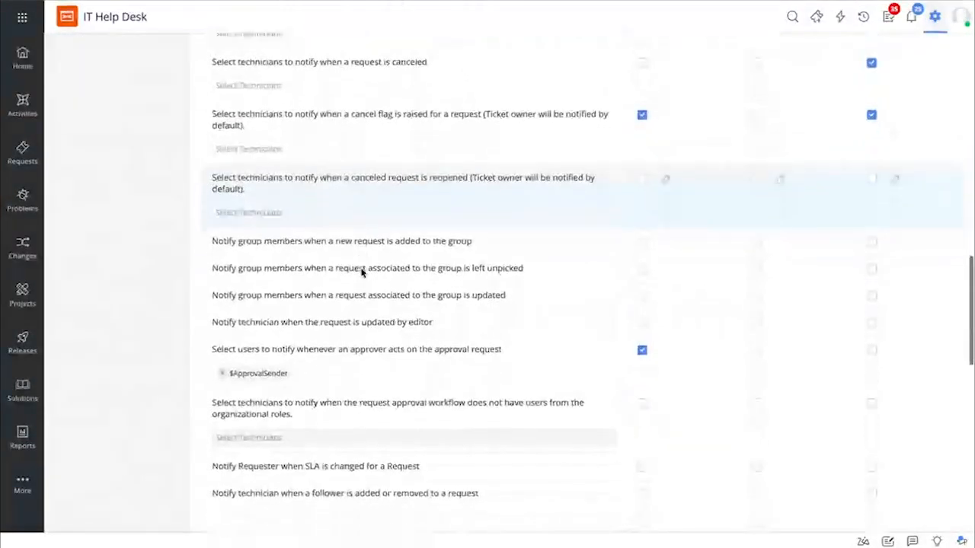
scroll(361, 273, "down", 5)
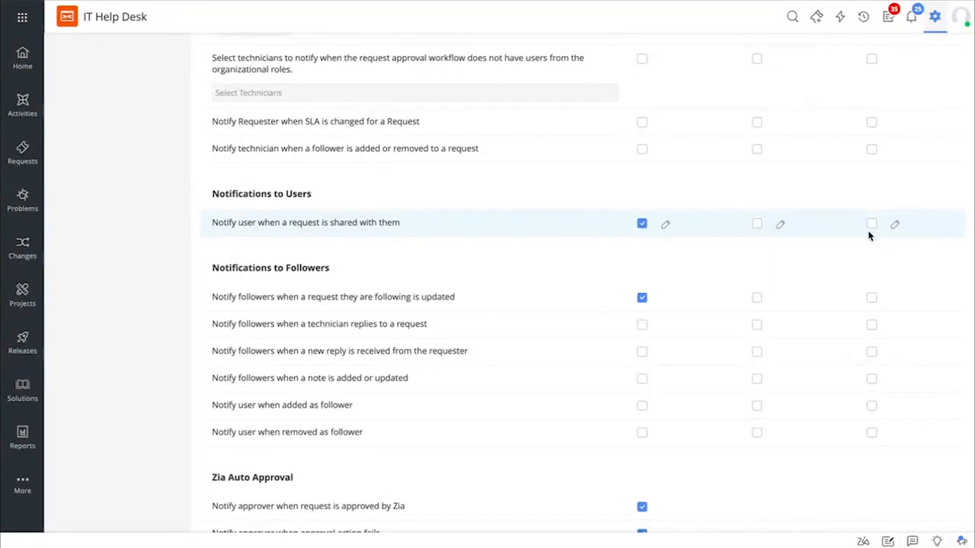
Review the subject and message of the shared-request rule's email notification template and cancel without saving.
left_click(666, 227)
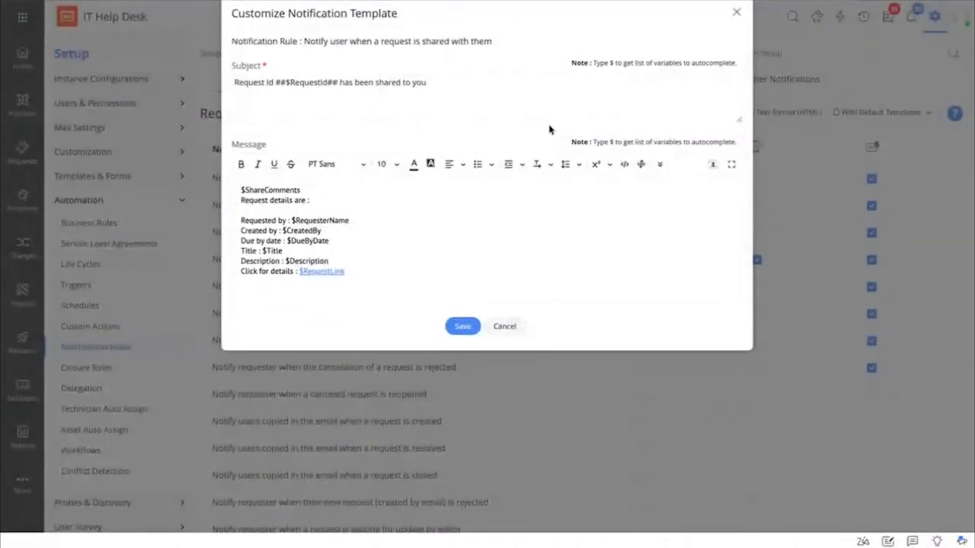
left_click(504, 97)
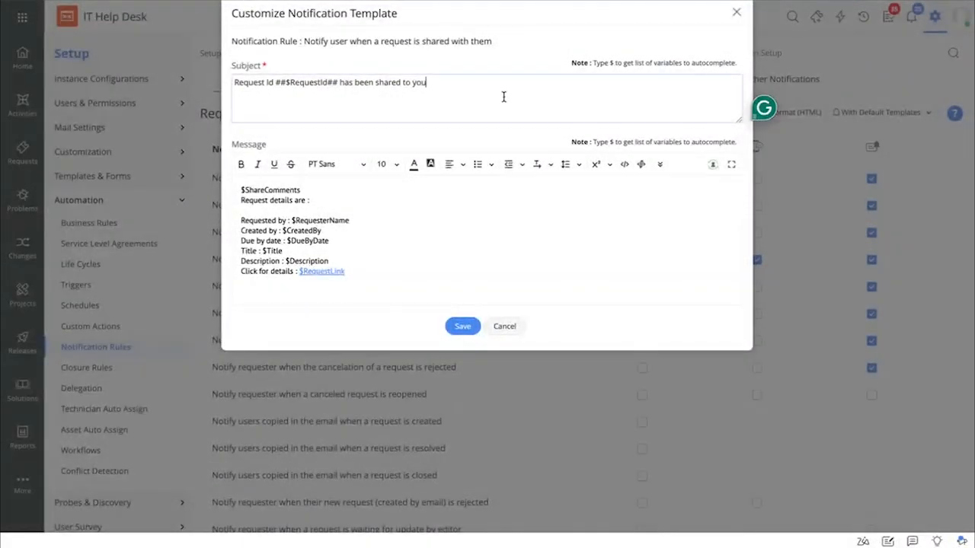
left_click(522, 237)
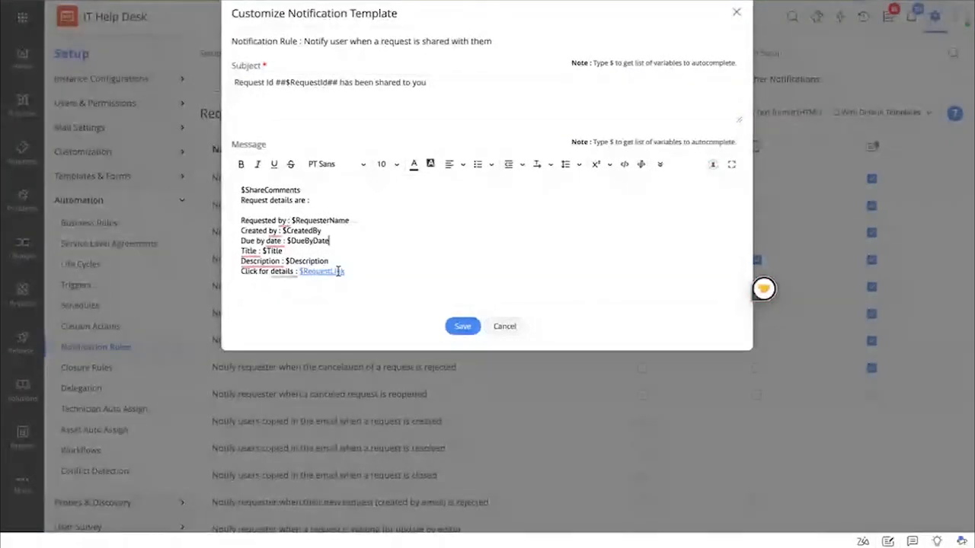
left_click(500, 326)
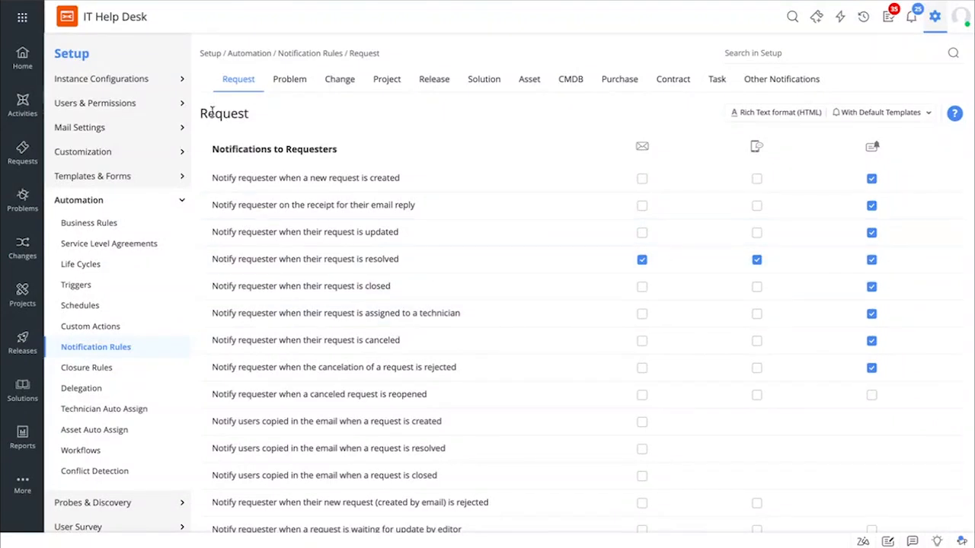
Start a new Asset FGA under Fine-Grained Access named "Network technicians" with the description "Grants access to the network devices".
left_click(183, 102)
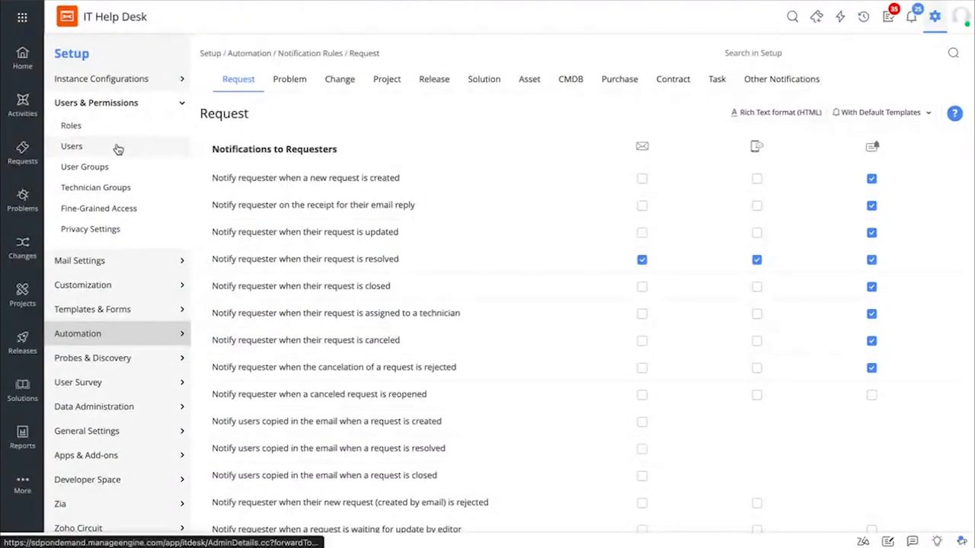
left_click(110, 210)
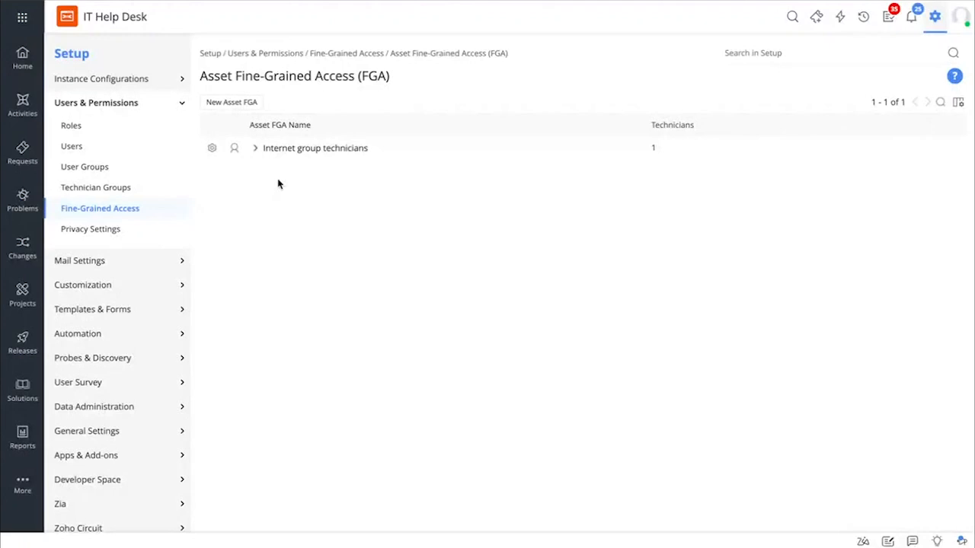
left_click(249, 105)
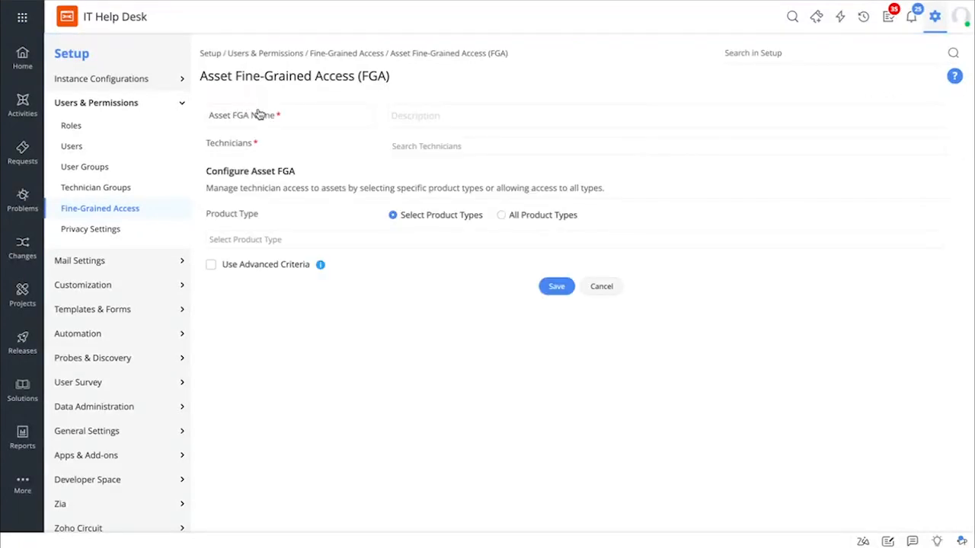
left_click(270, 120)
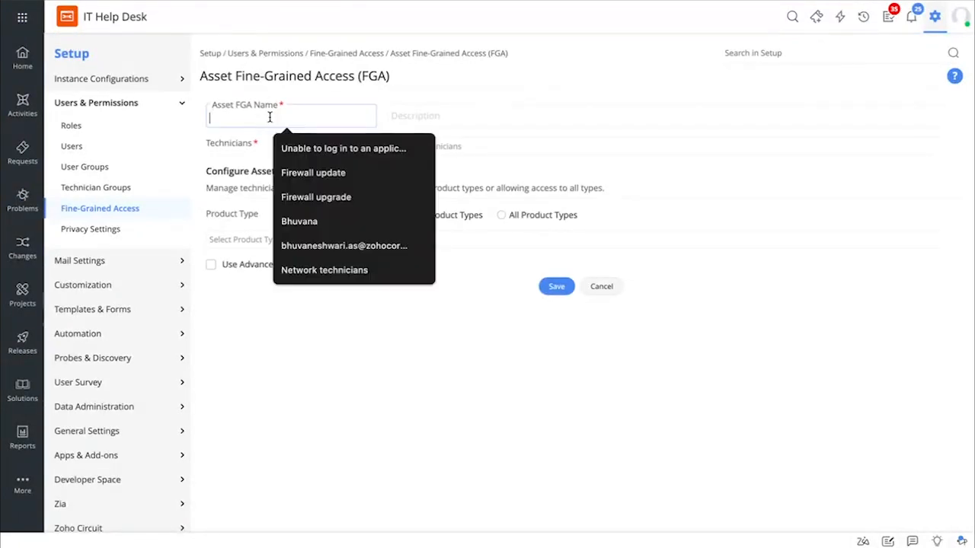
left_click(328, 271)
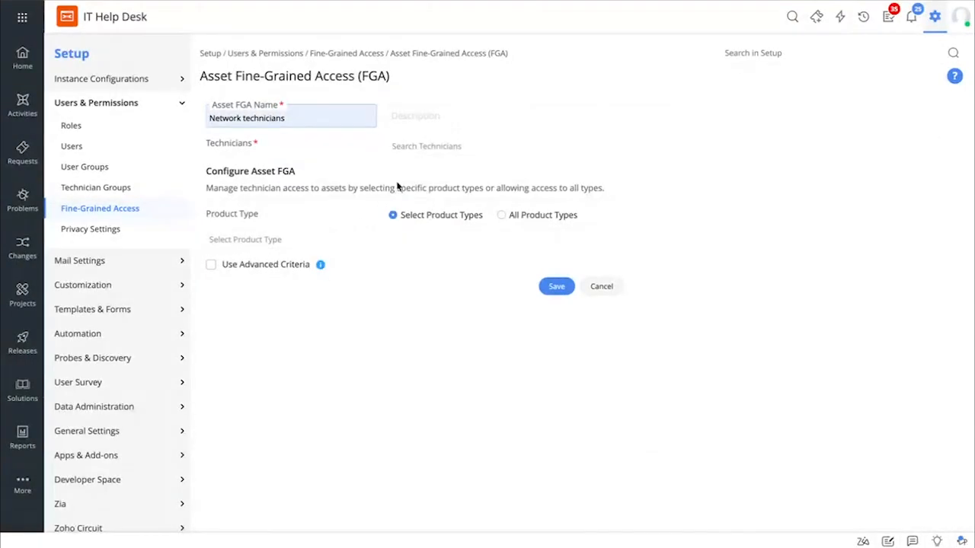
left_click(469, 116)
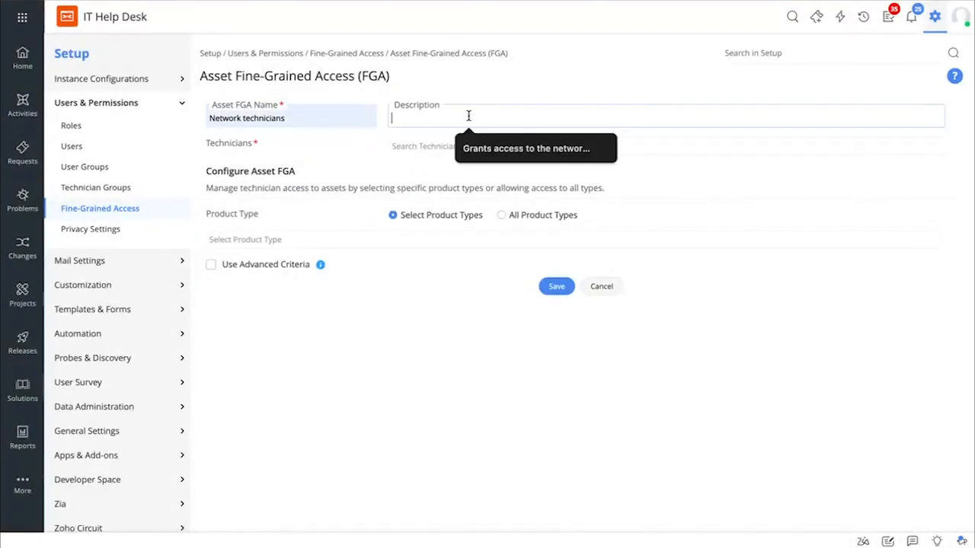
left_click(495, 147)
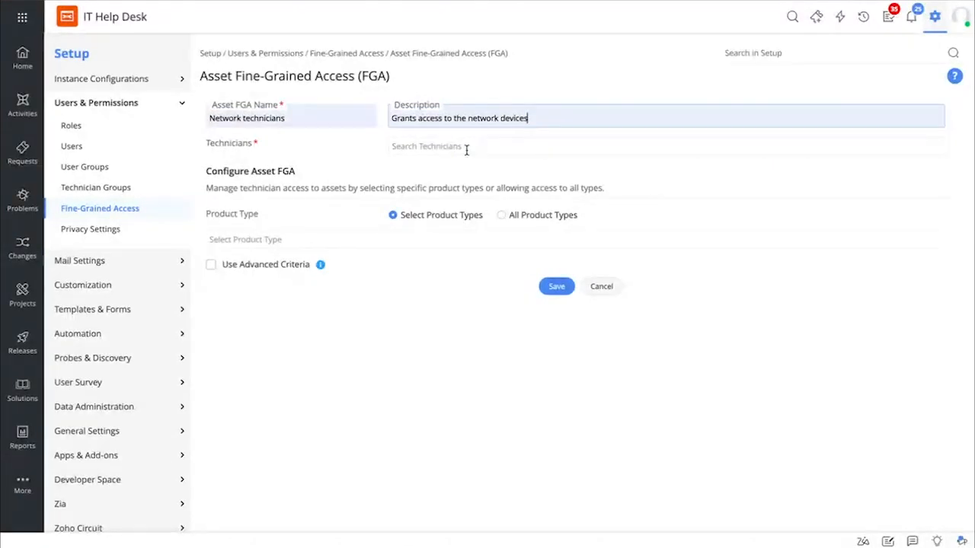
Assign both available technicians to the "Network technicians" Asset FGA.
left_click(467, 148)
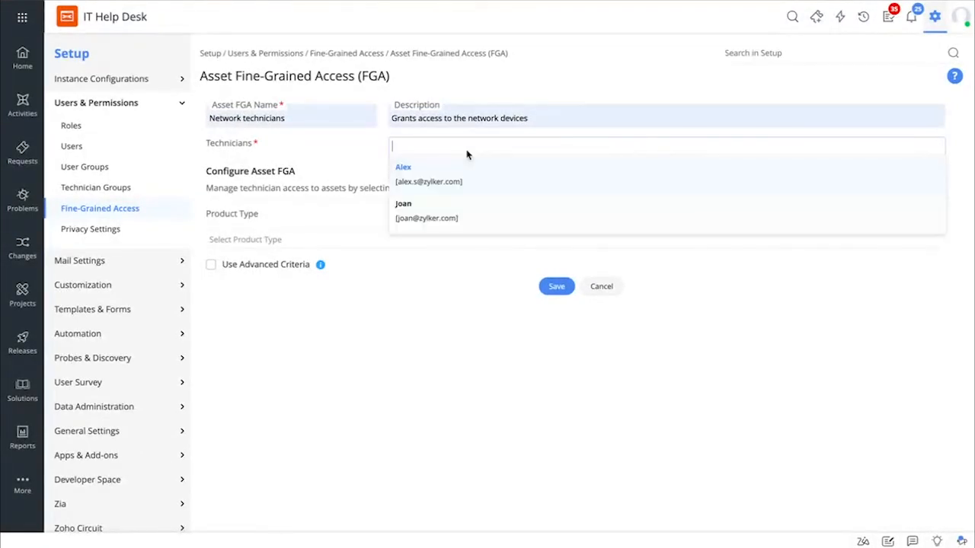
left_click(470, 168)
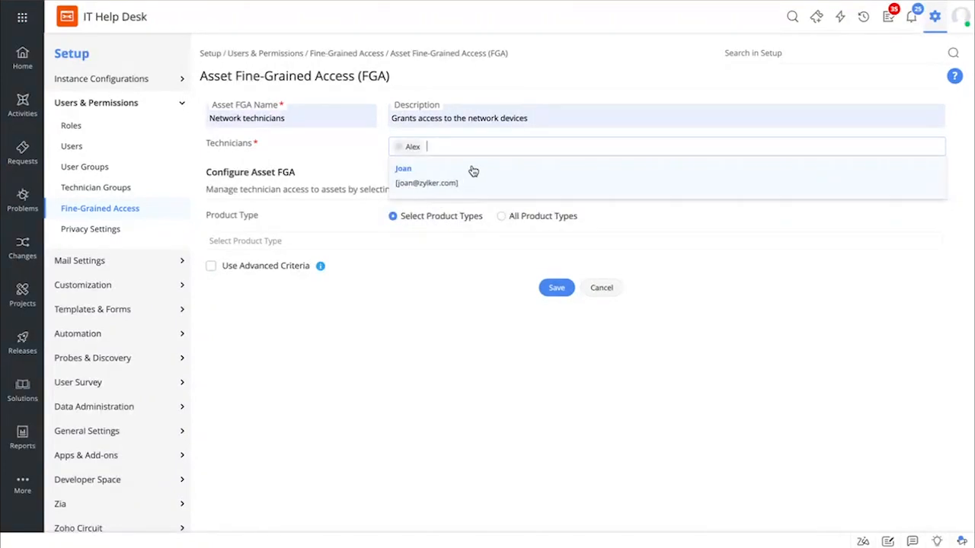
left_click(472, 169)
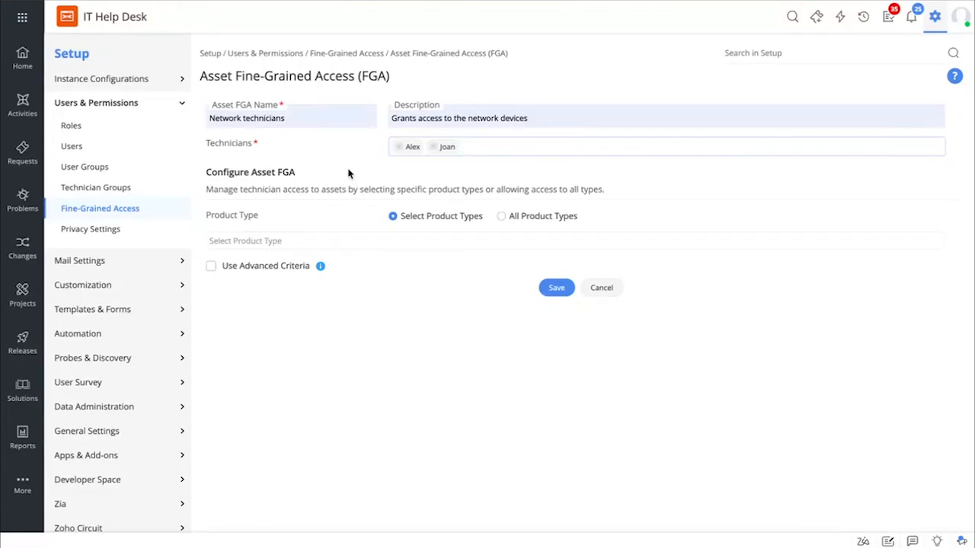
Restrict the "Network technicians" Asset FGA to the product types Routers, Servers and Switches.
left_click(373, 243)
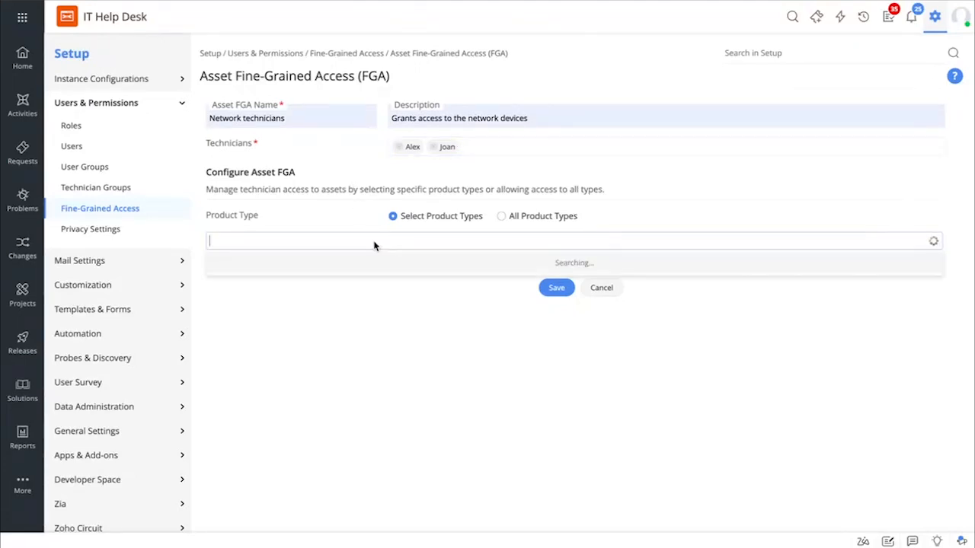
type("router")
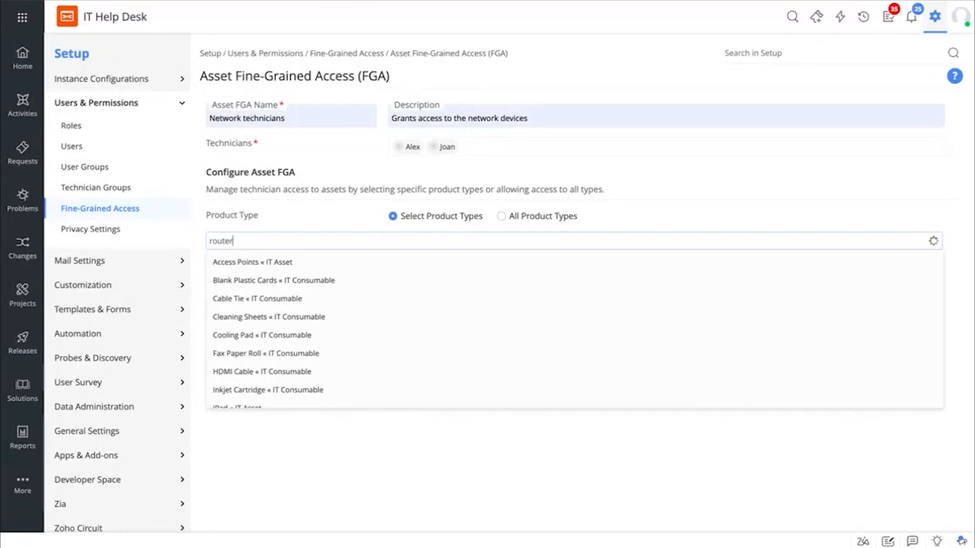
left_click(340, 263)
type("ser")
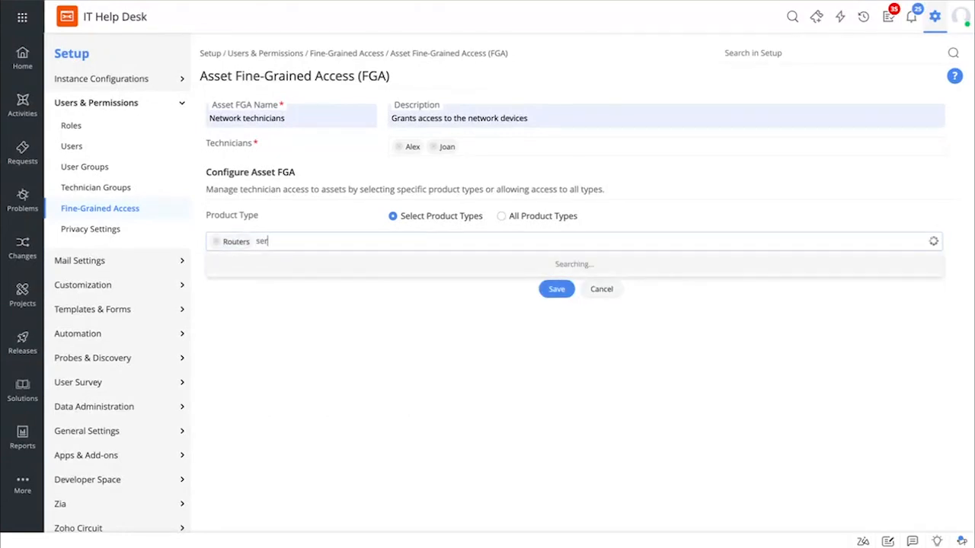
left_click(337, 273)
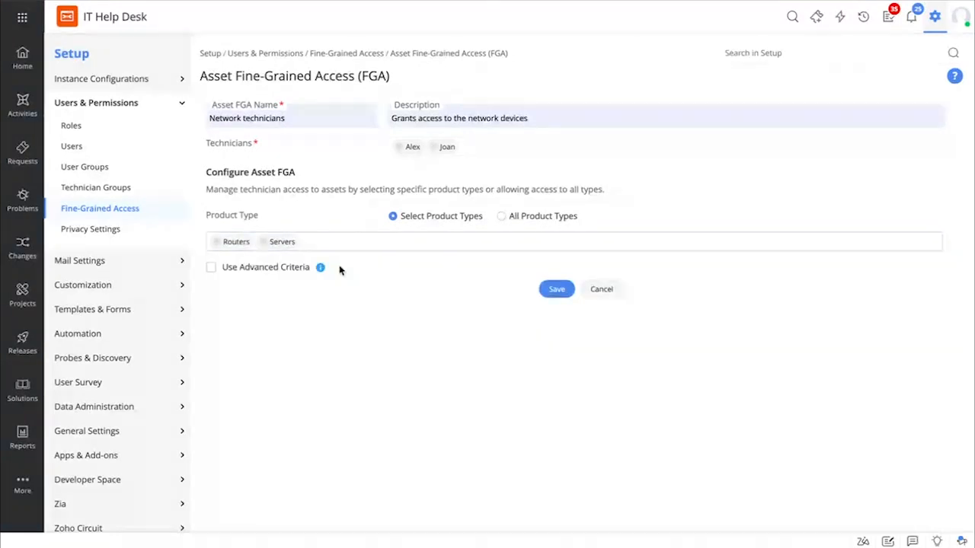
type("swit")
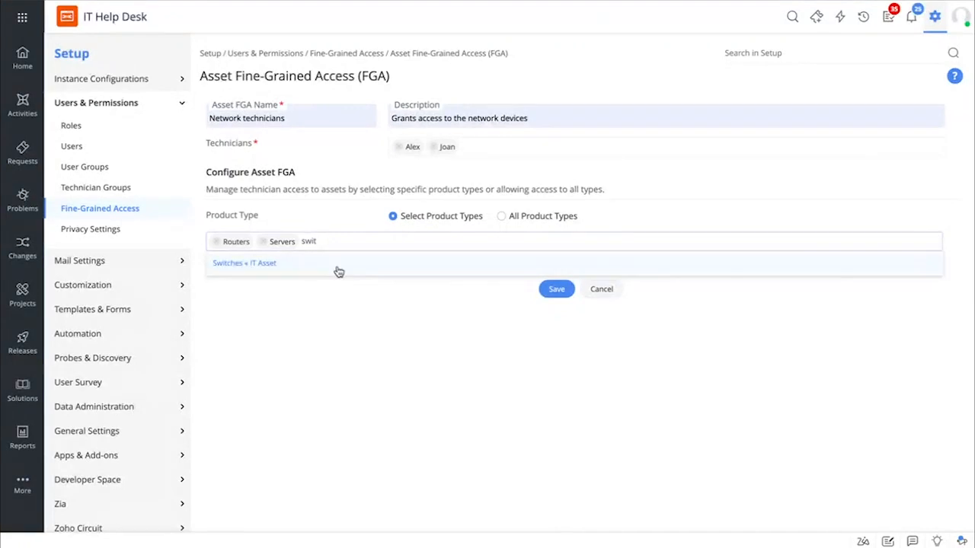
left_click(339, 272)
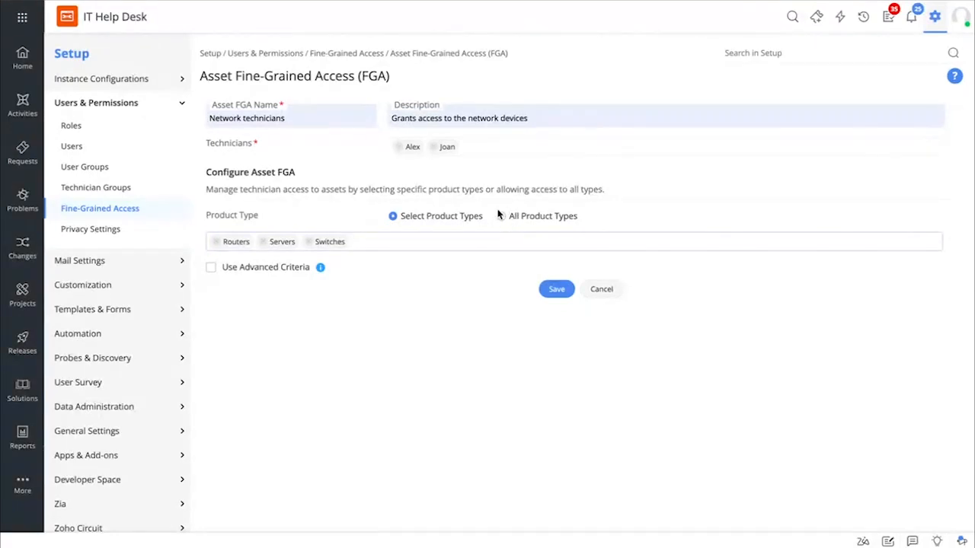
Enable advanced criteria for the Asset FGA with the condition State is In Use, and cancel the form without saving.
left_click(241, 269)
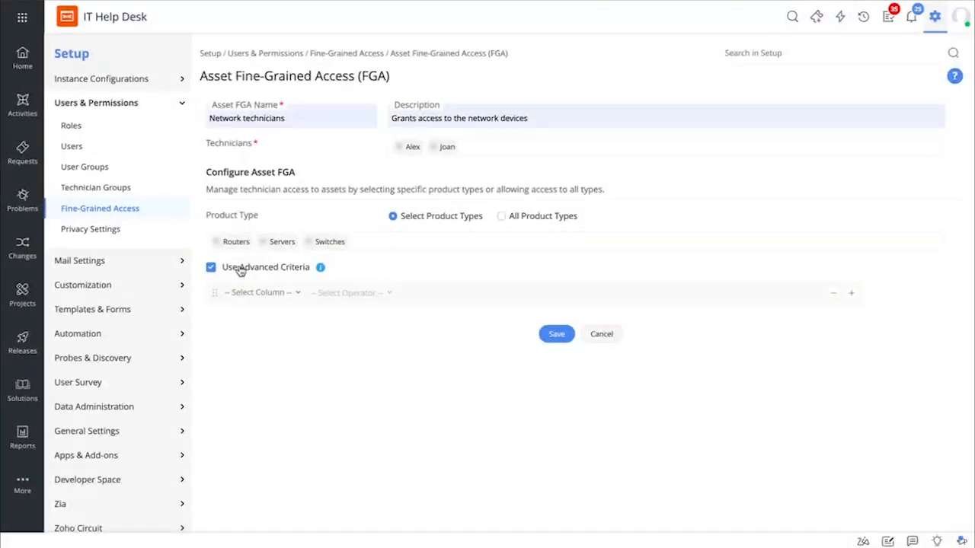
left_click(272, 294)
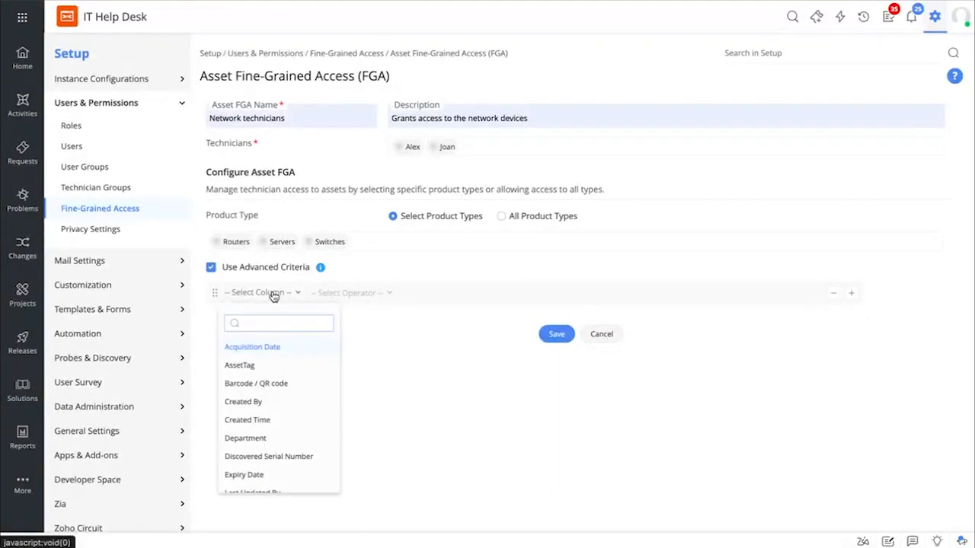
type("sta")
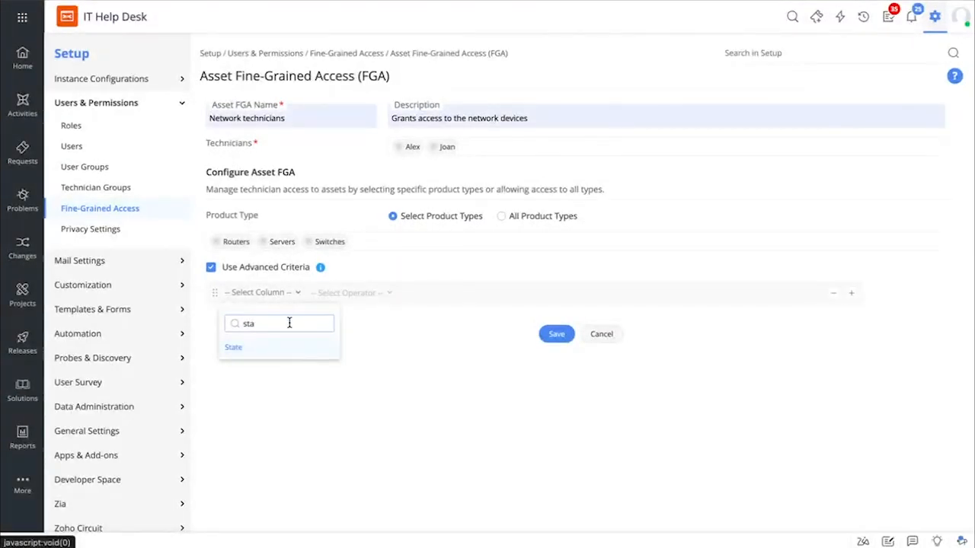
left_click(294, 350)
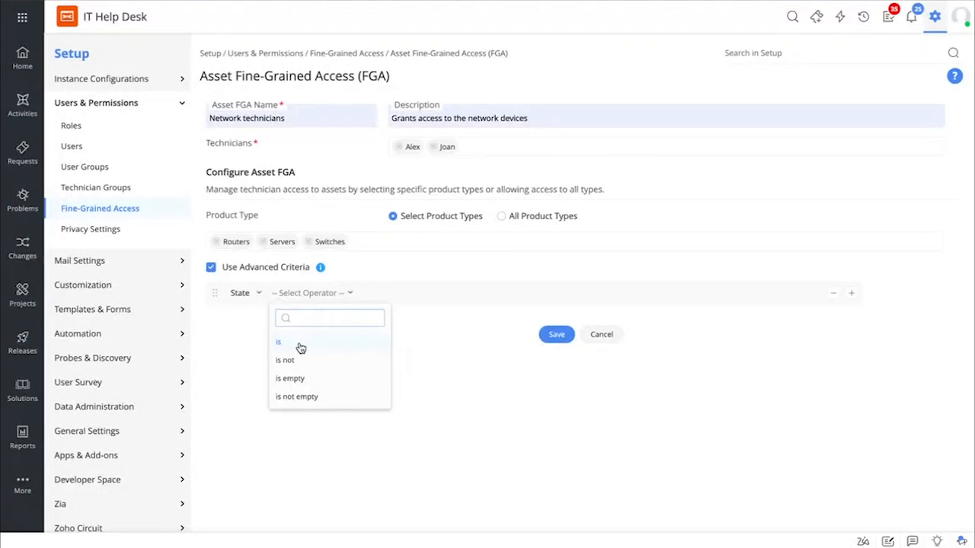
left_click(301, 348)
type("in")
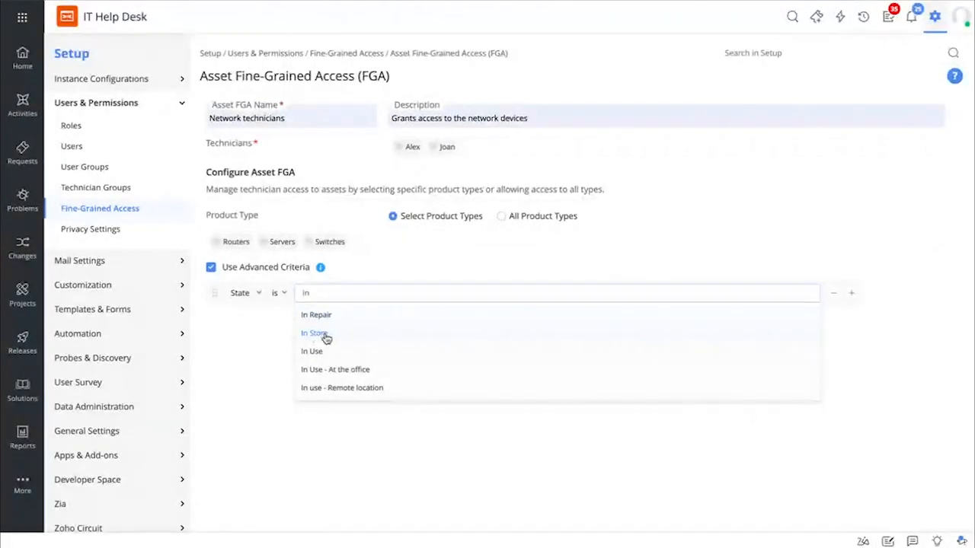
left_click(329, 350)
left_click(259, 345)
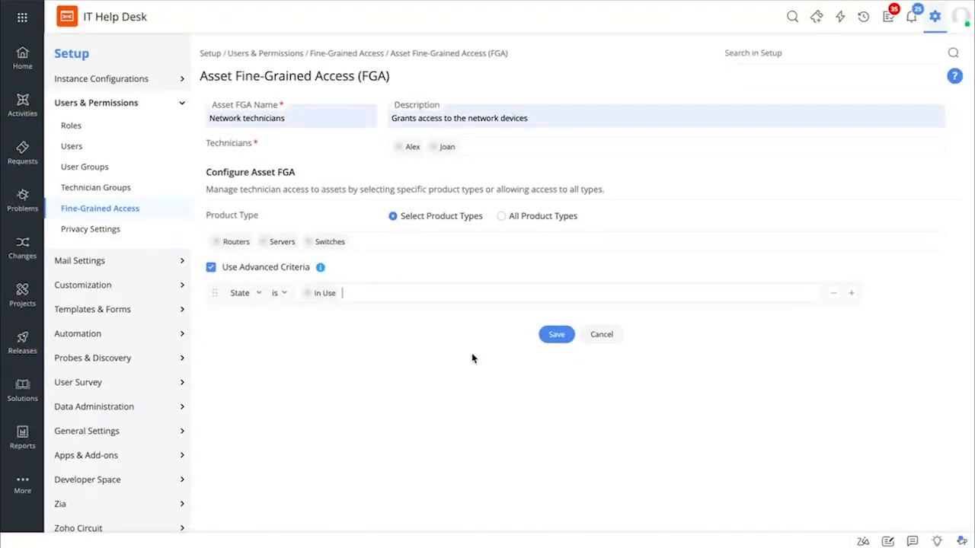
left_click(606, 340)
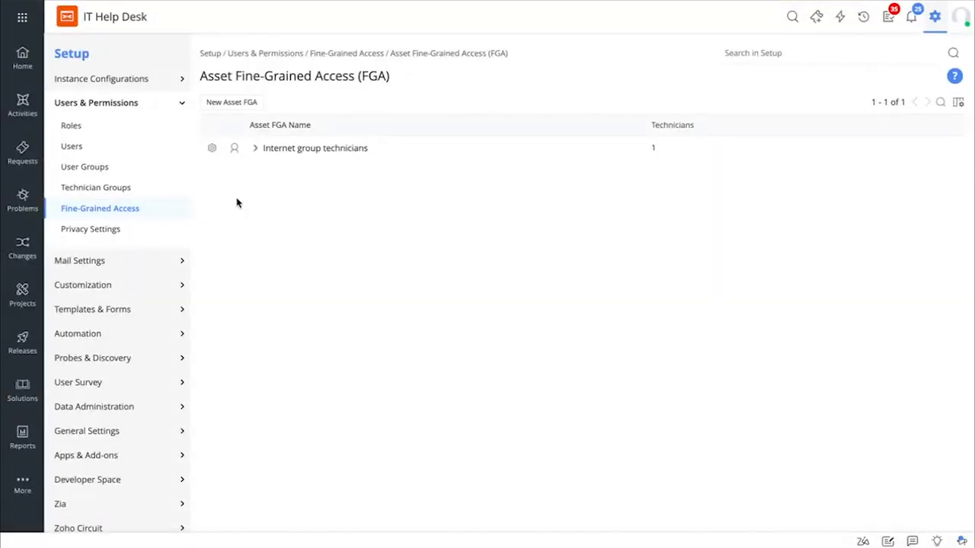
Review the technicians associated with the "Internet group technicians" Asset FGA and the options to associate or dissociate them, and close the dialog.
left_click(214, 150)
left_click(236, 149)
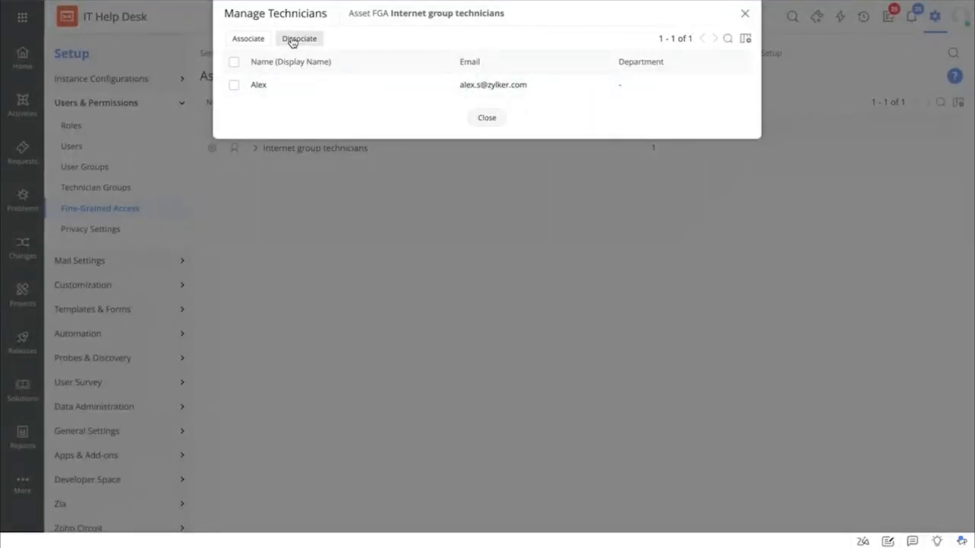
left_click(485, 119)
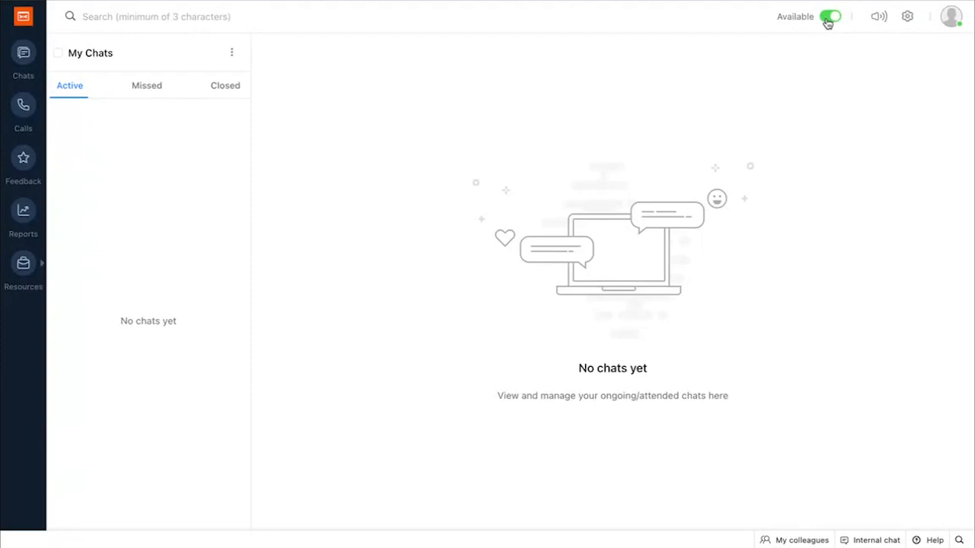
Set the technician's live chat availability status to Busy.
left_click(830, 17)
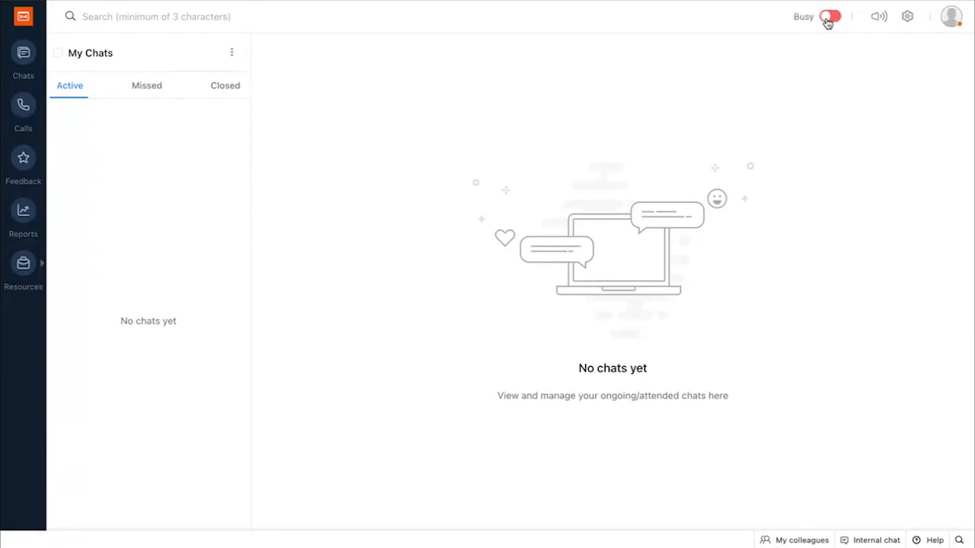